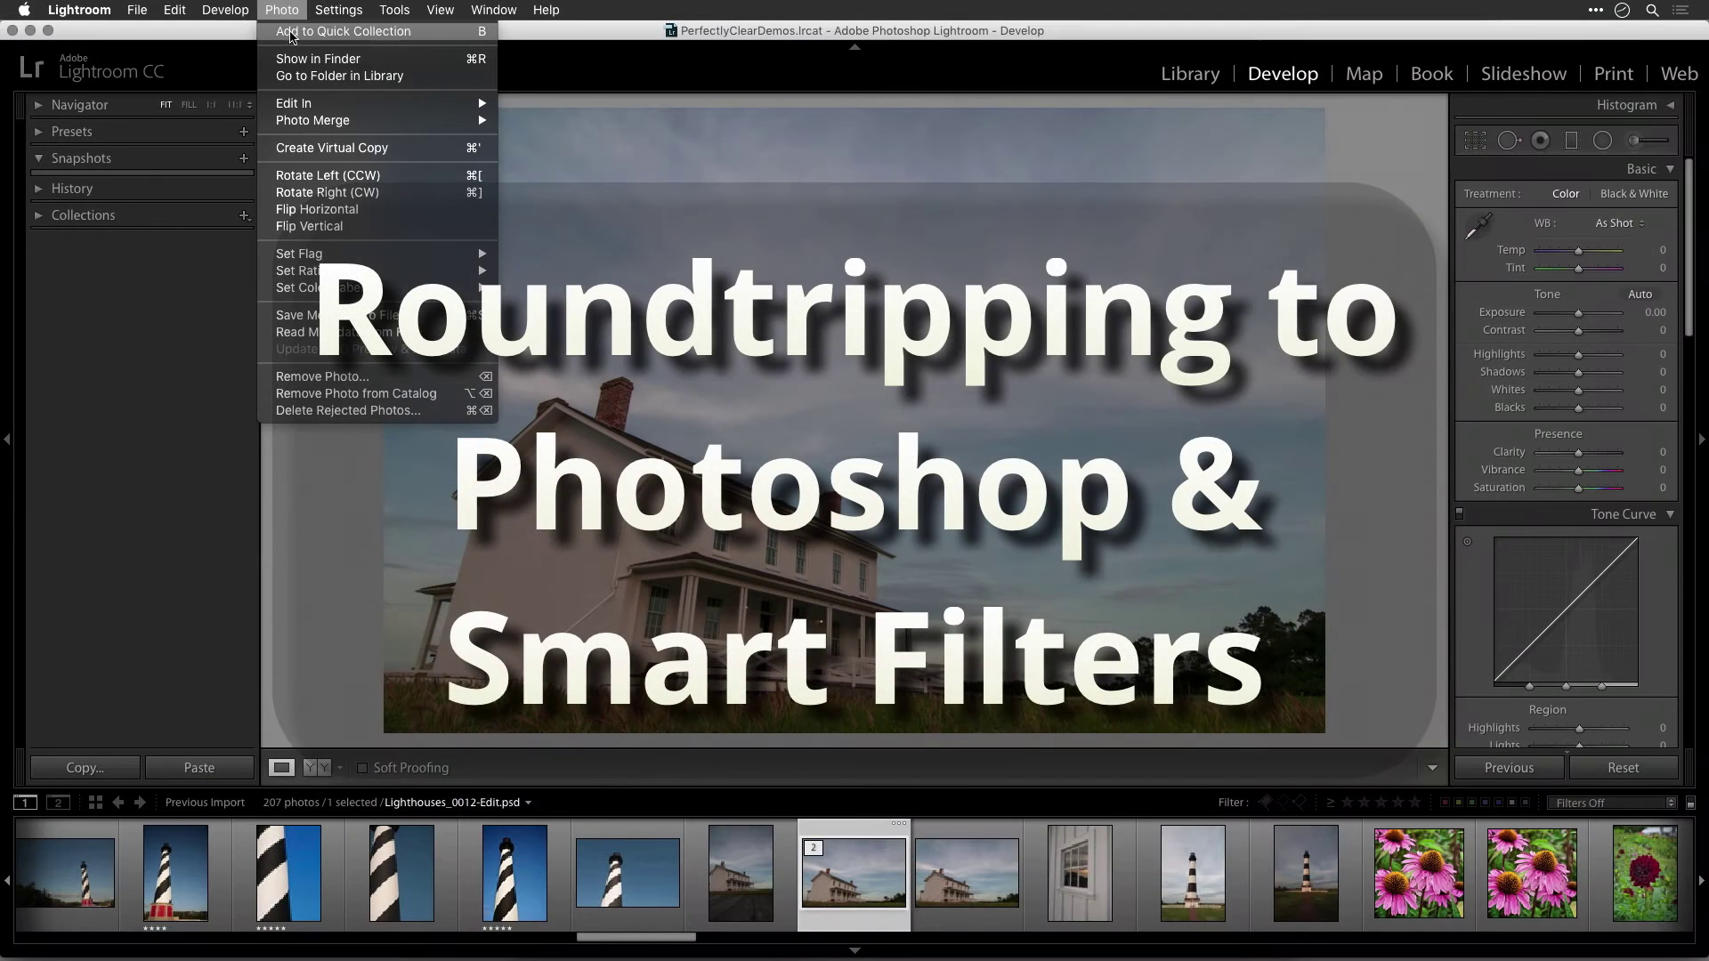
# - Send the lighthouse photo from Lightroom to Photoshop as a smart object
pyautogui.moveTo(299, 102)
pyautogui.click(573, 177)
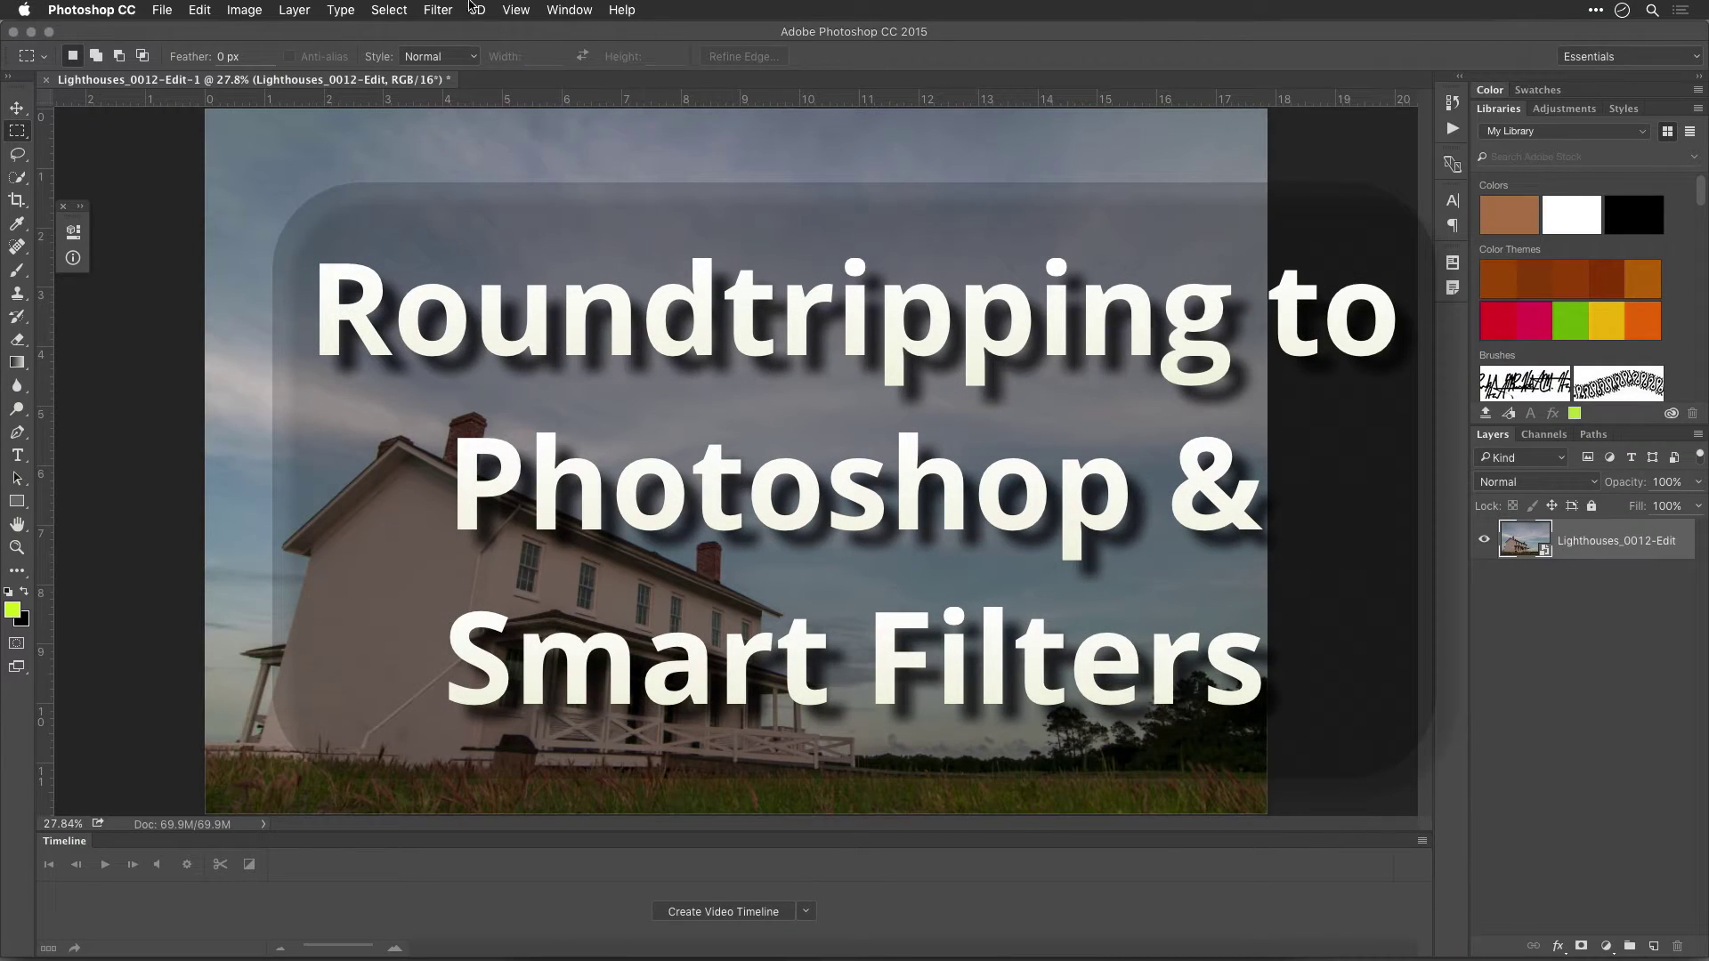
pyautogui.click(453, 7)
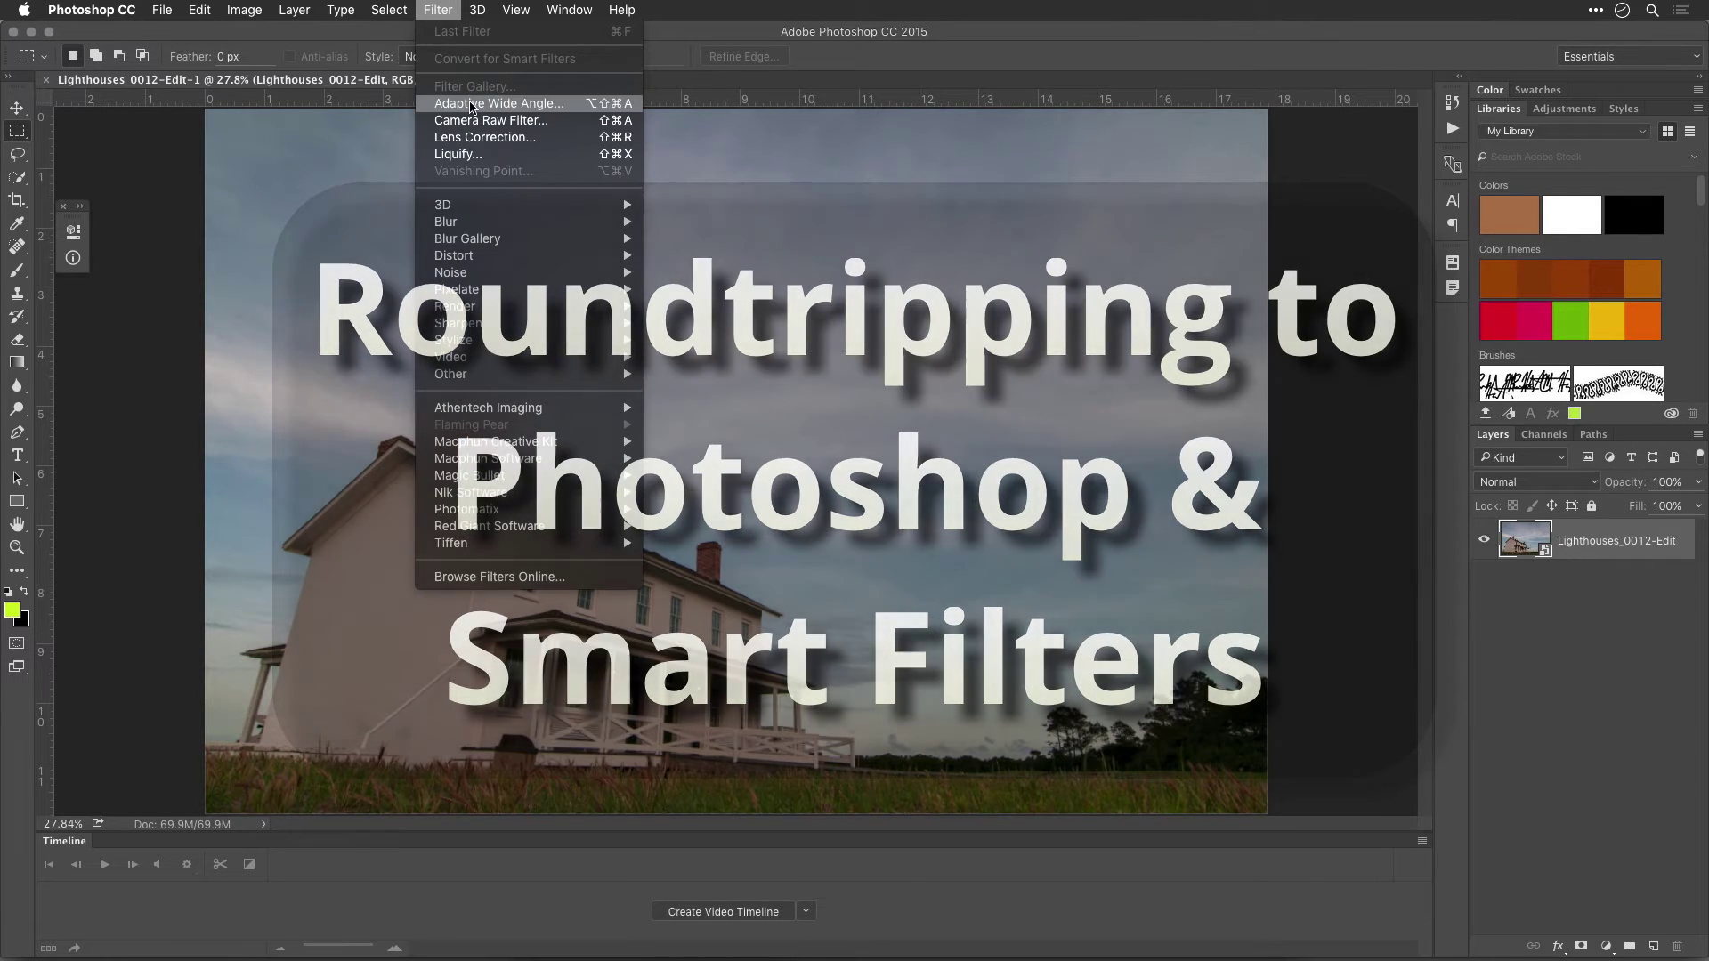
# - Straighten the horizon with a horizontal Adaptive Wide Angle constraint along the grass line
pyautogui.click(472, 104)
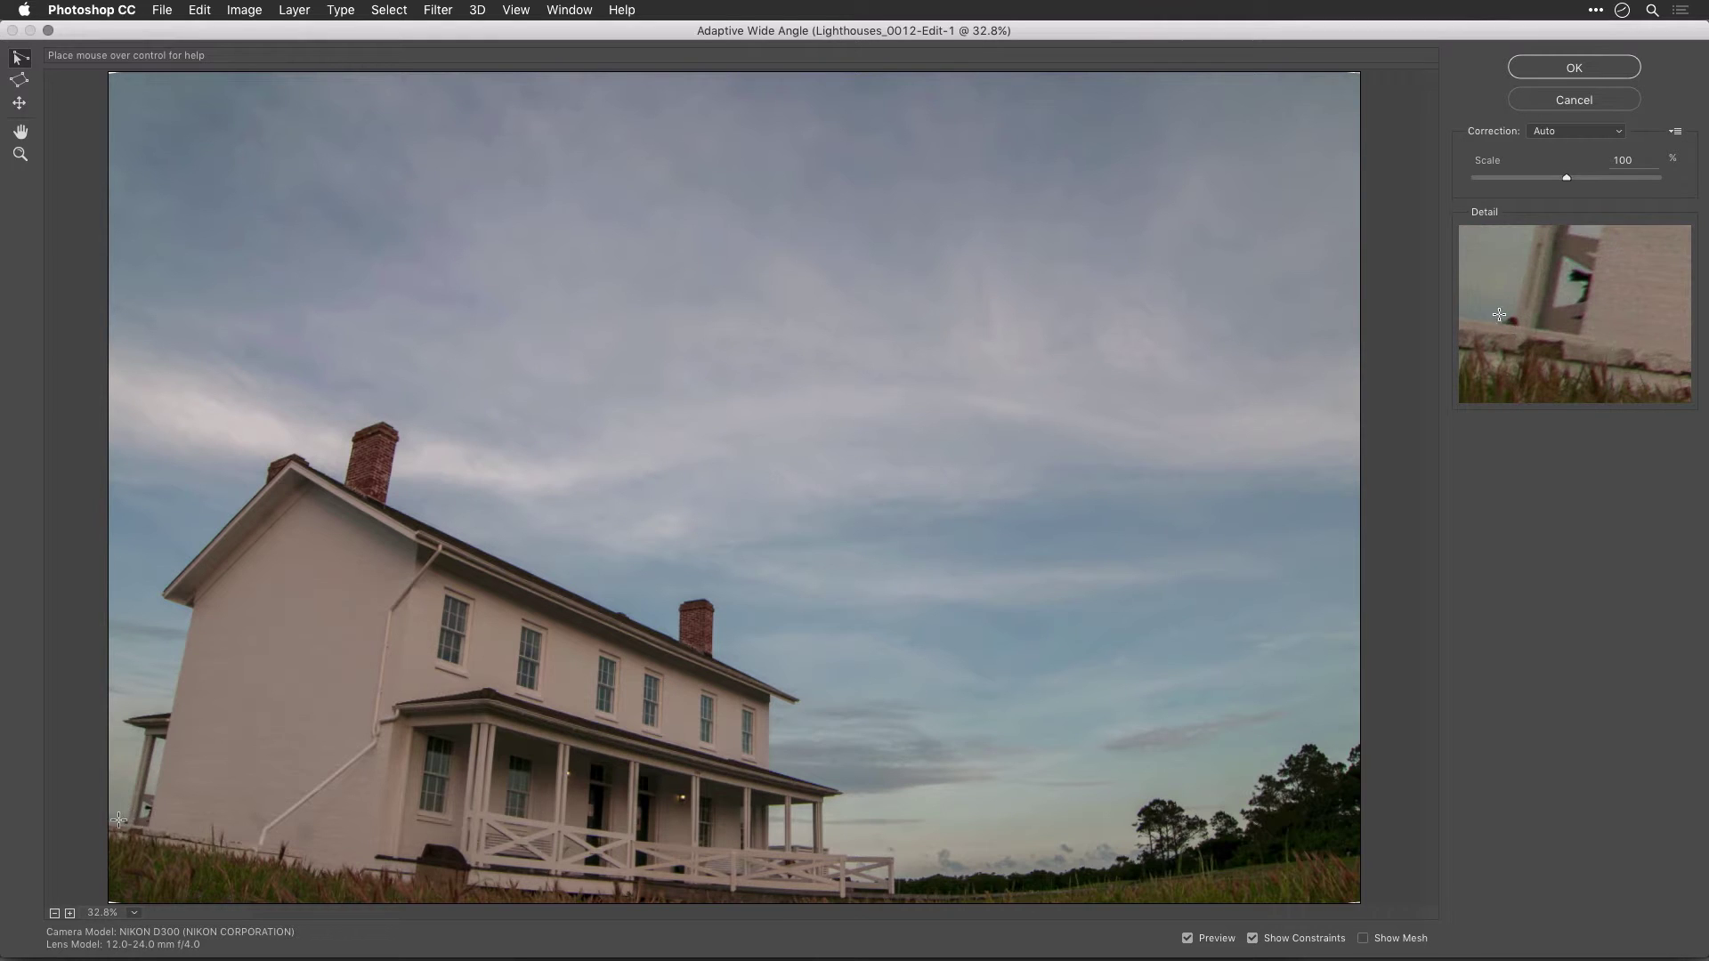
pyautogui.click(110, 820)
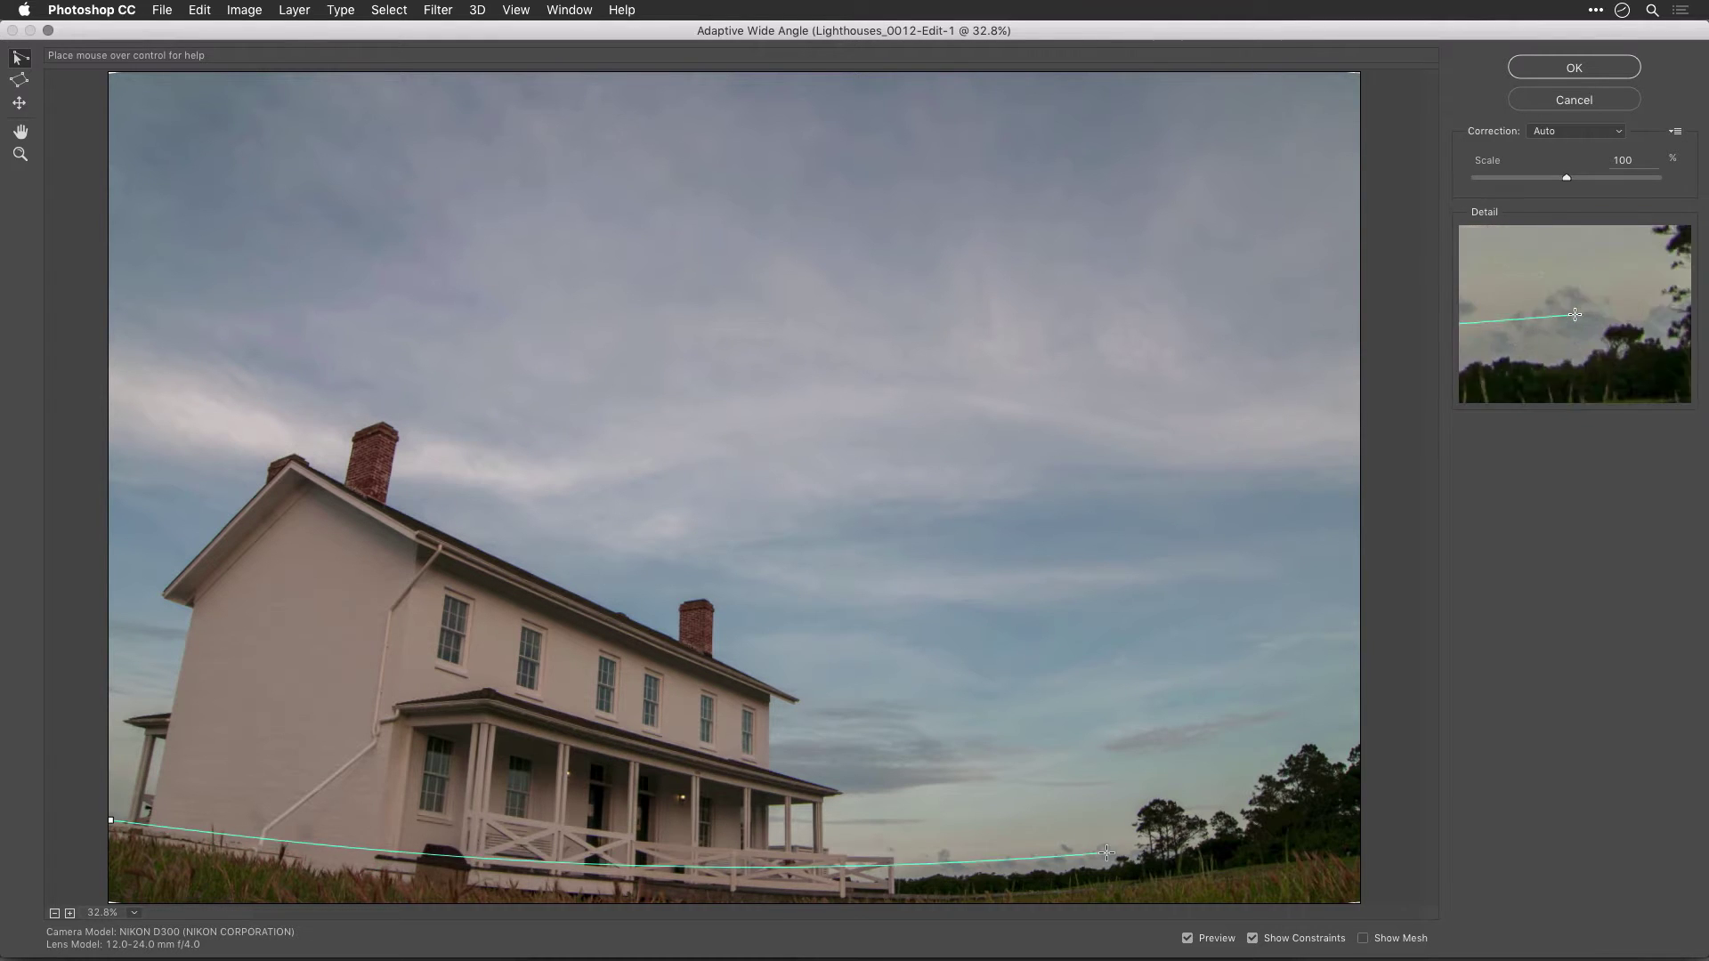
pyautogui.click(1350, 858)
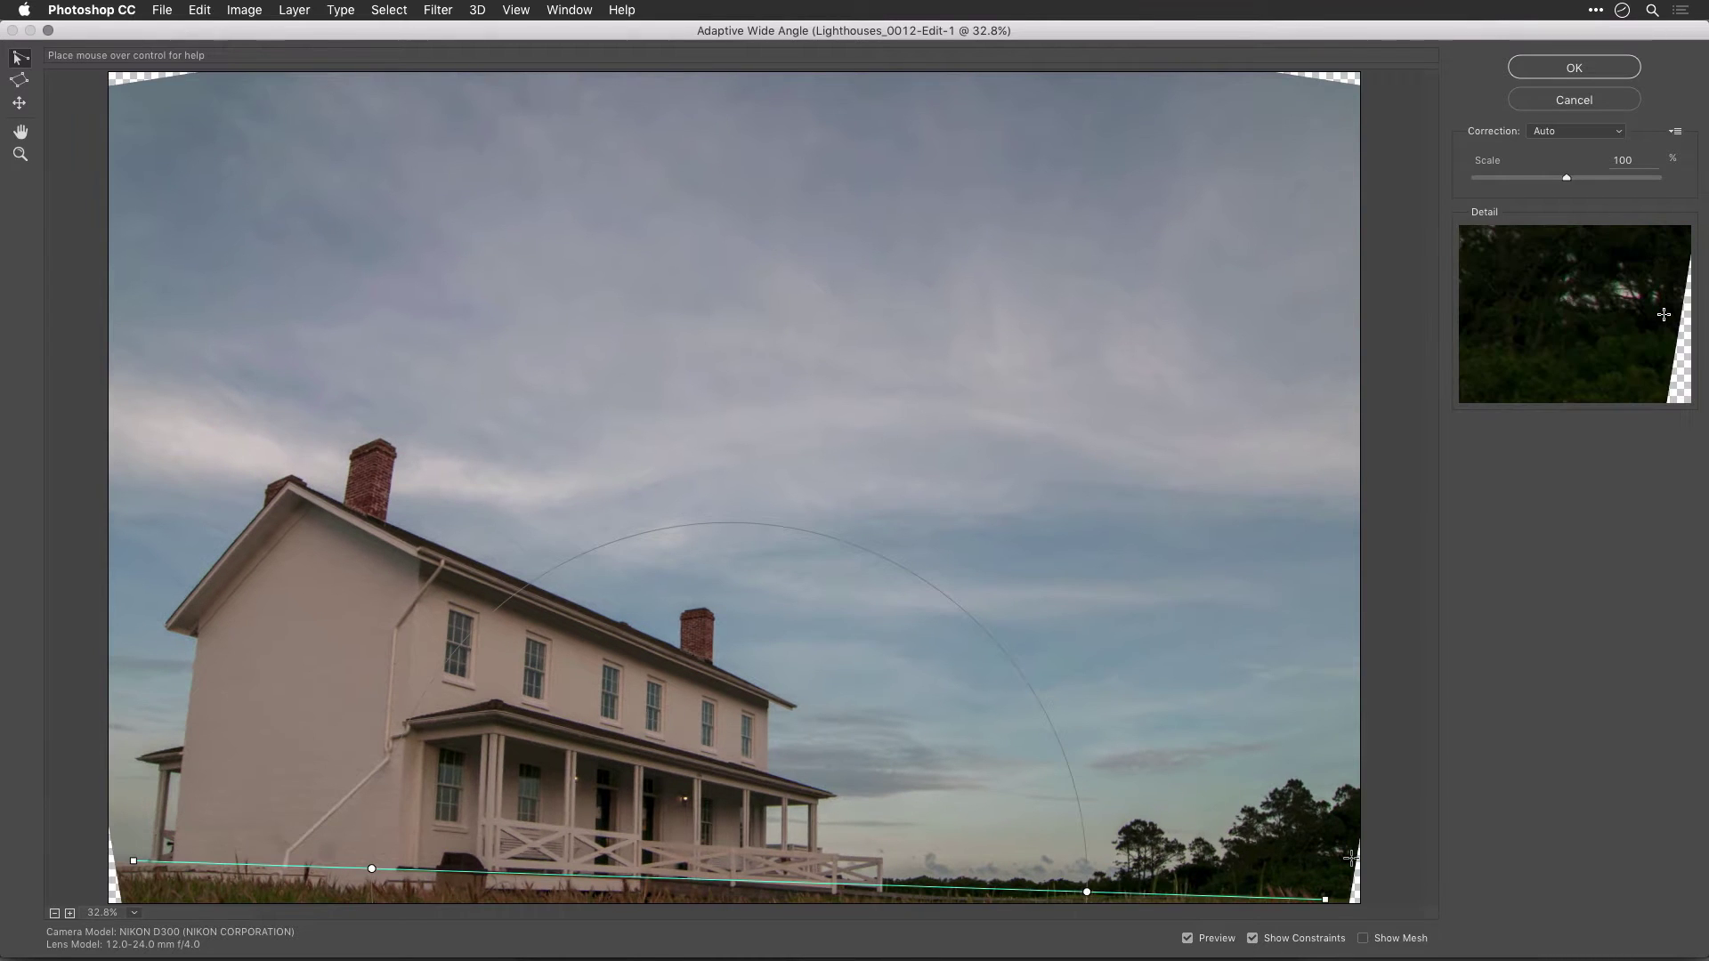
pyautogui.keyDown('shift'); pyautogui.click(1023, 883); pyautogui.keyUp('shift')
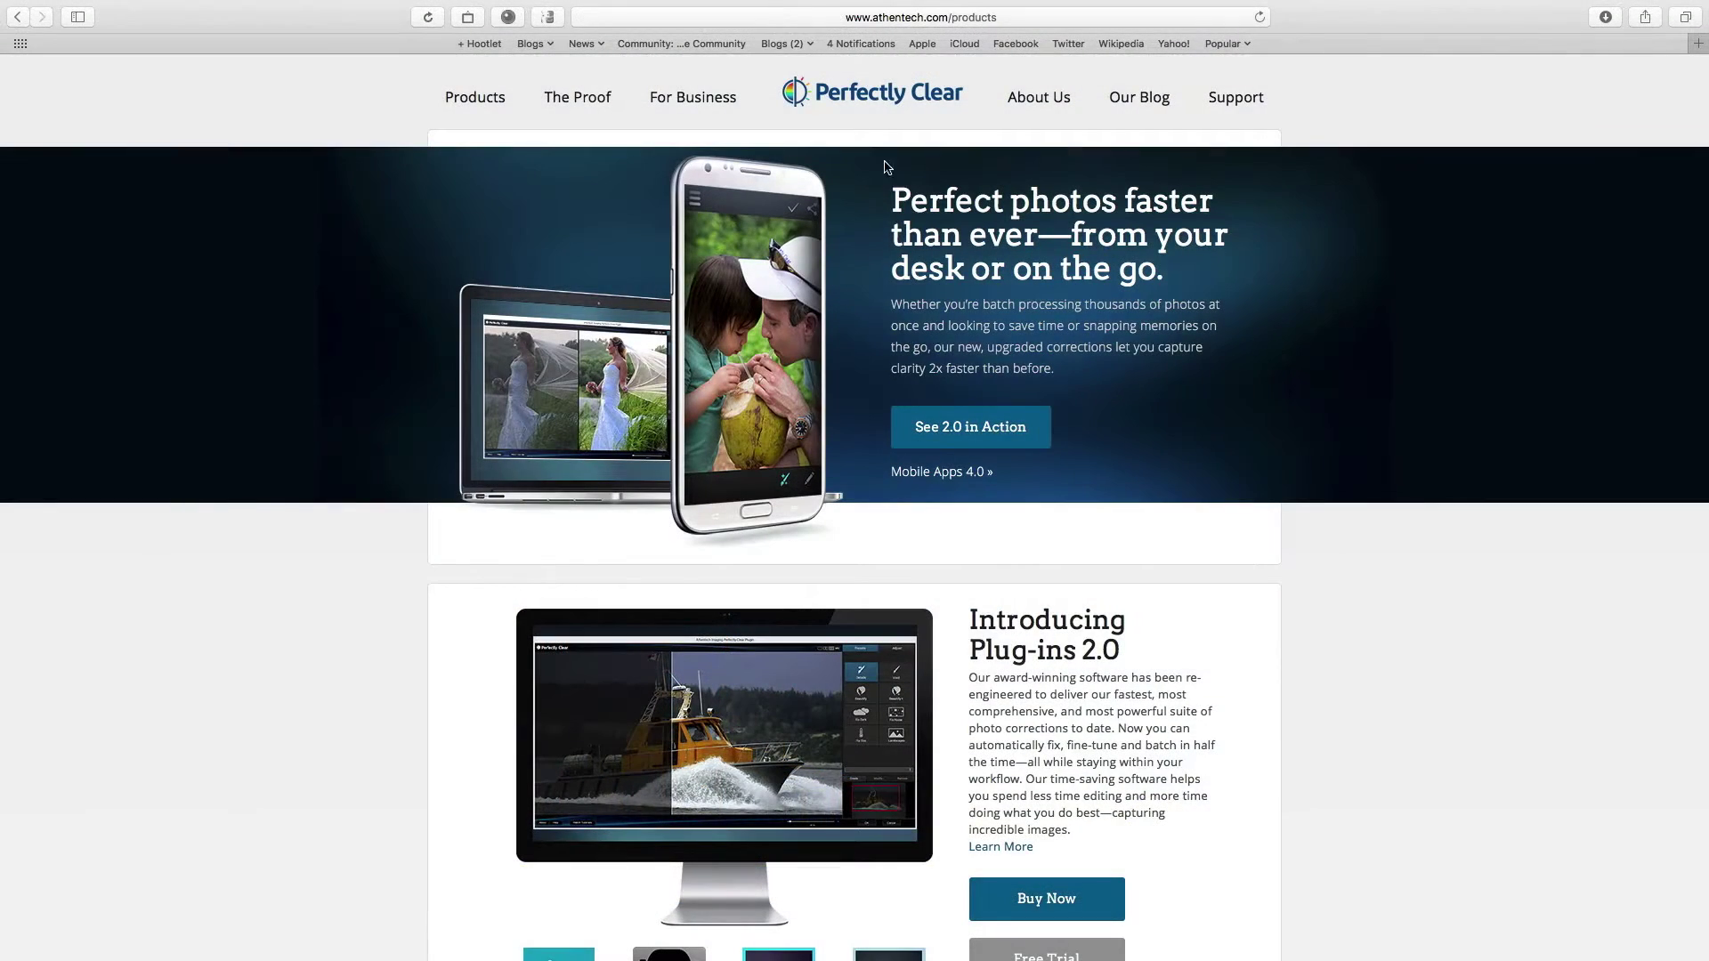
# - Scroll the athentech.com products page down to the Plug-ins 2.0 section
pyautogui.scroll(-5, 909, 183)
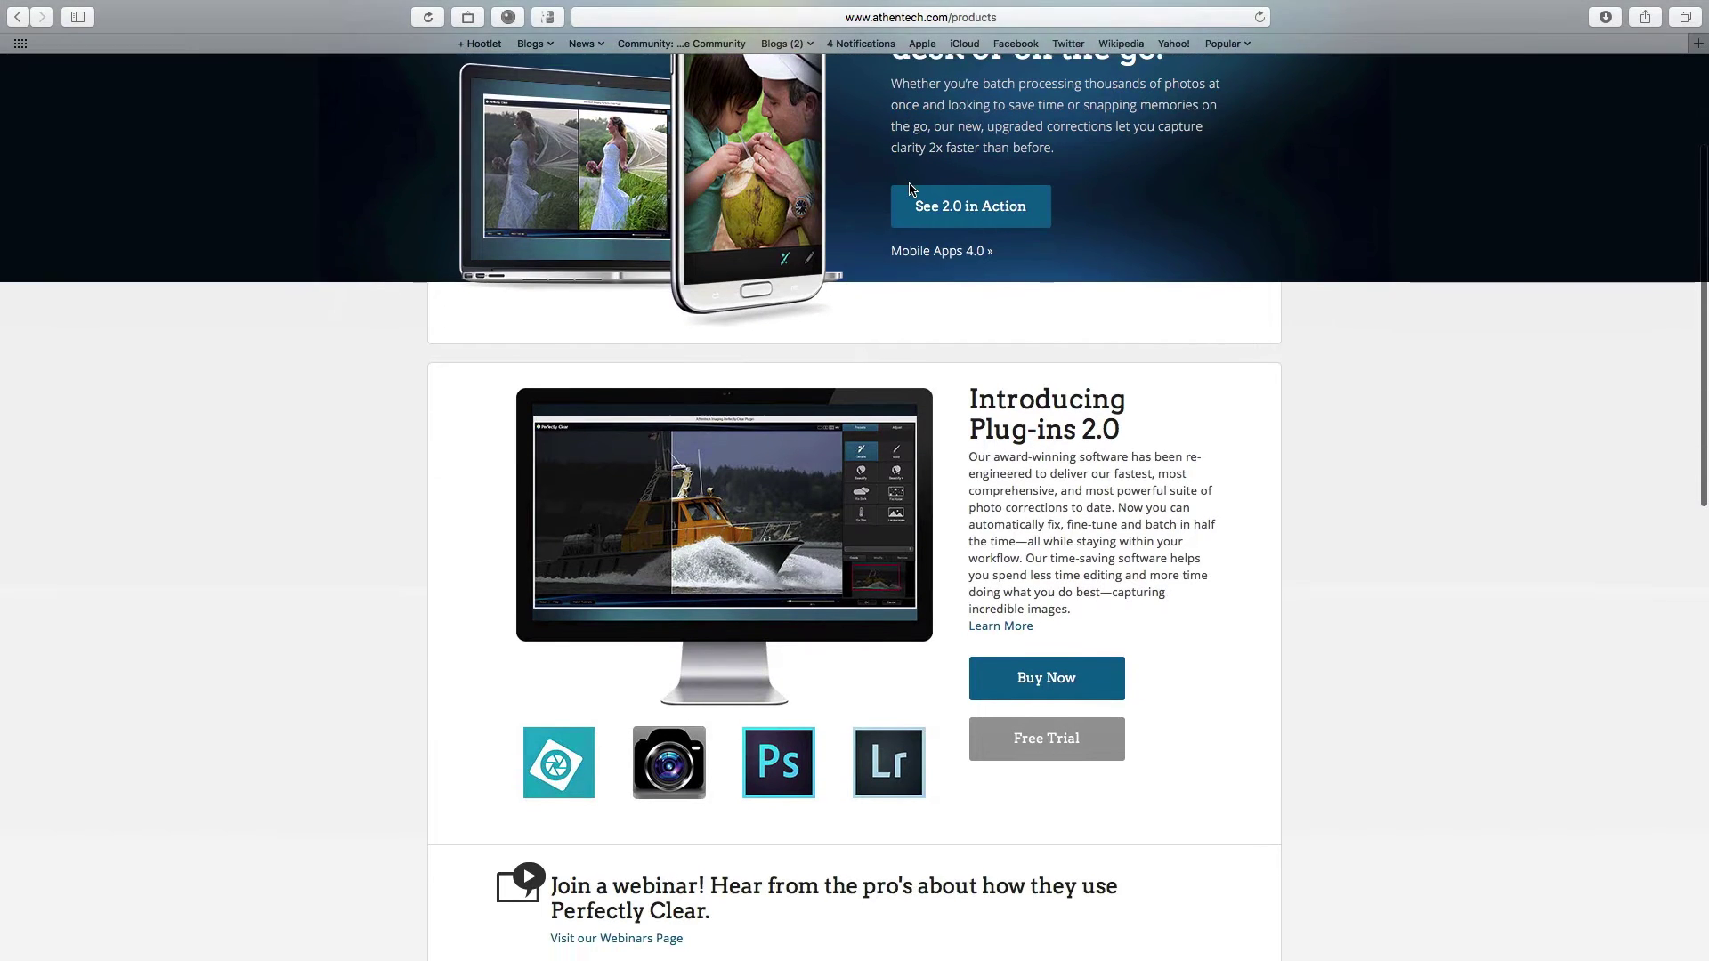
pyautogui.scroll(-3, 910, 183)
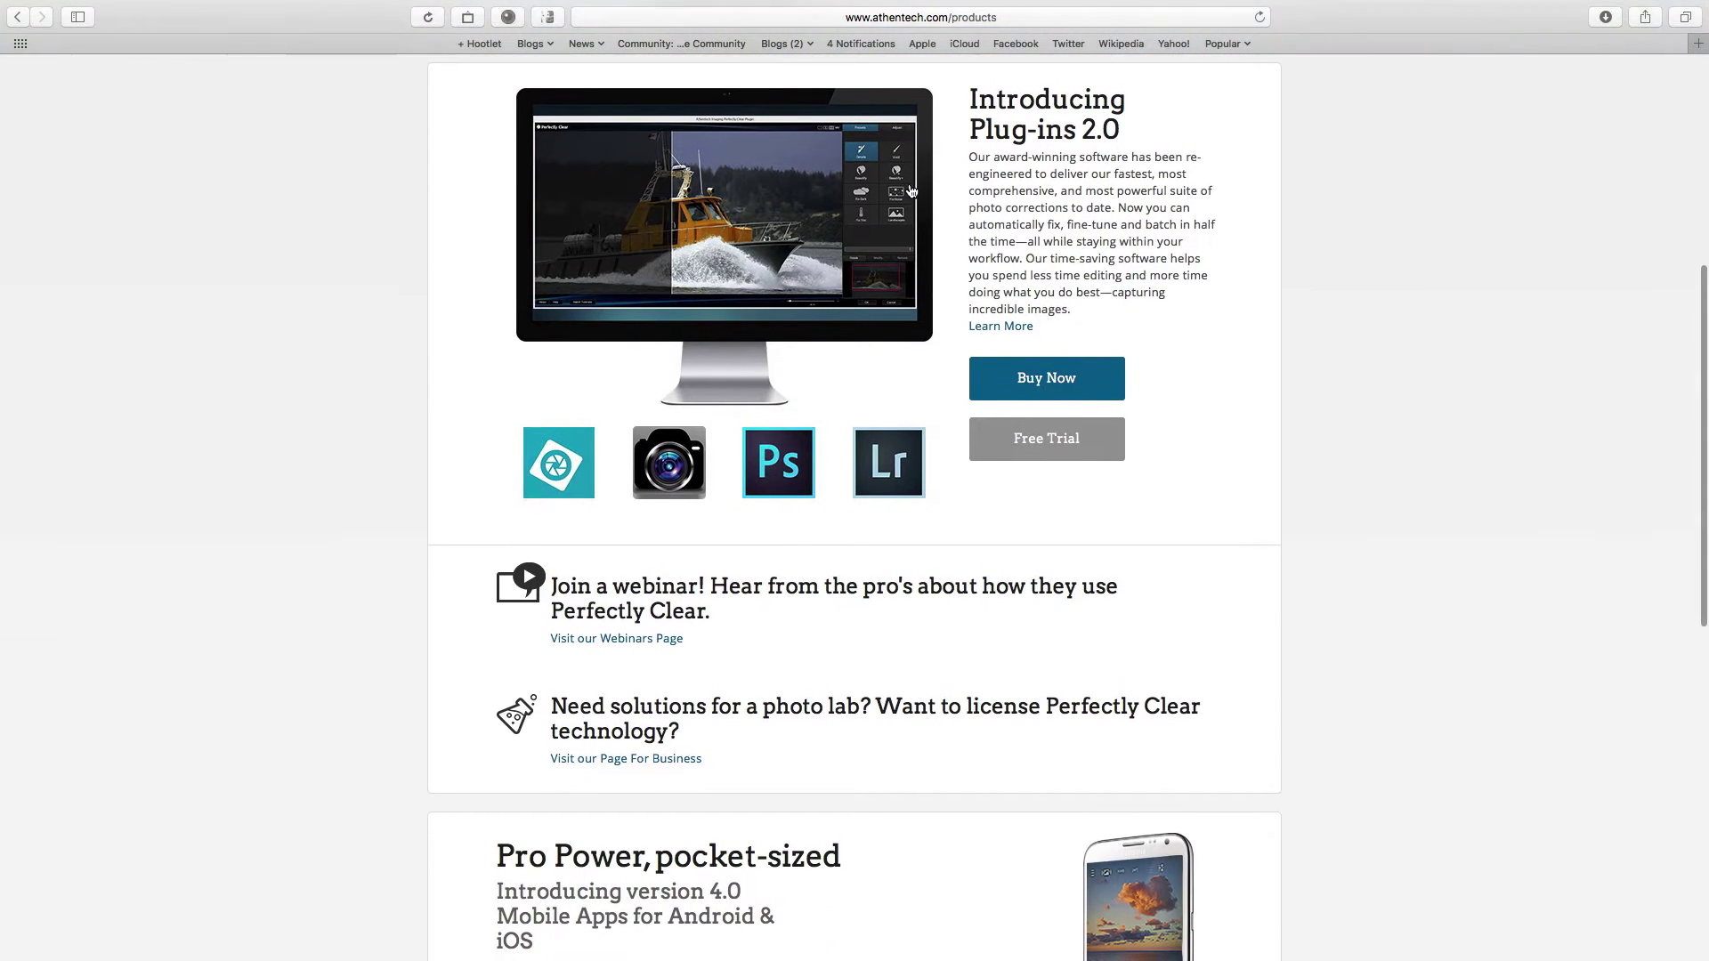
# - Open the free trial page, then edit a copy of the iguana with Lightroom adjustments in PerfectlyClear v2
pyautogui.click(1049, 443)
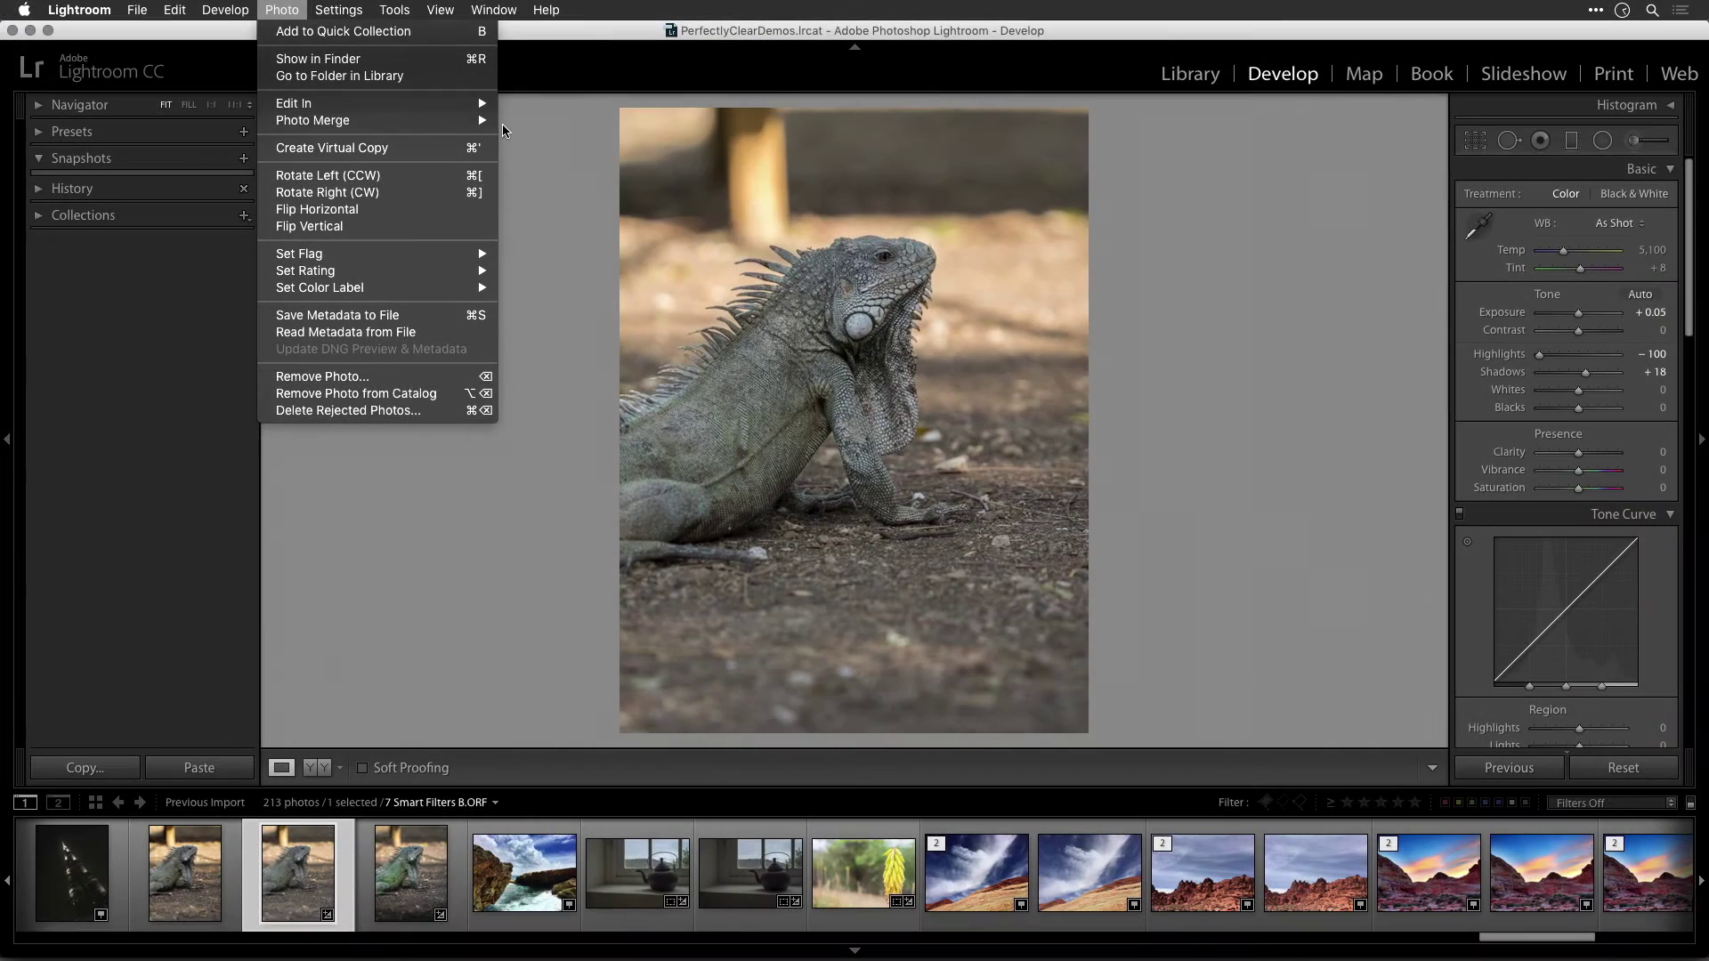
pyautogui.moveTo(472, 103)
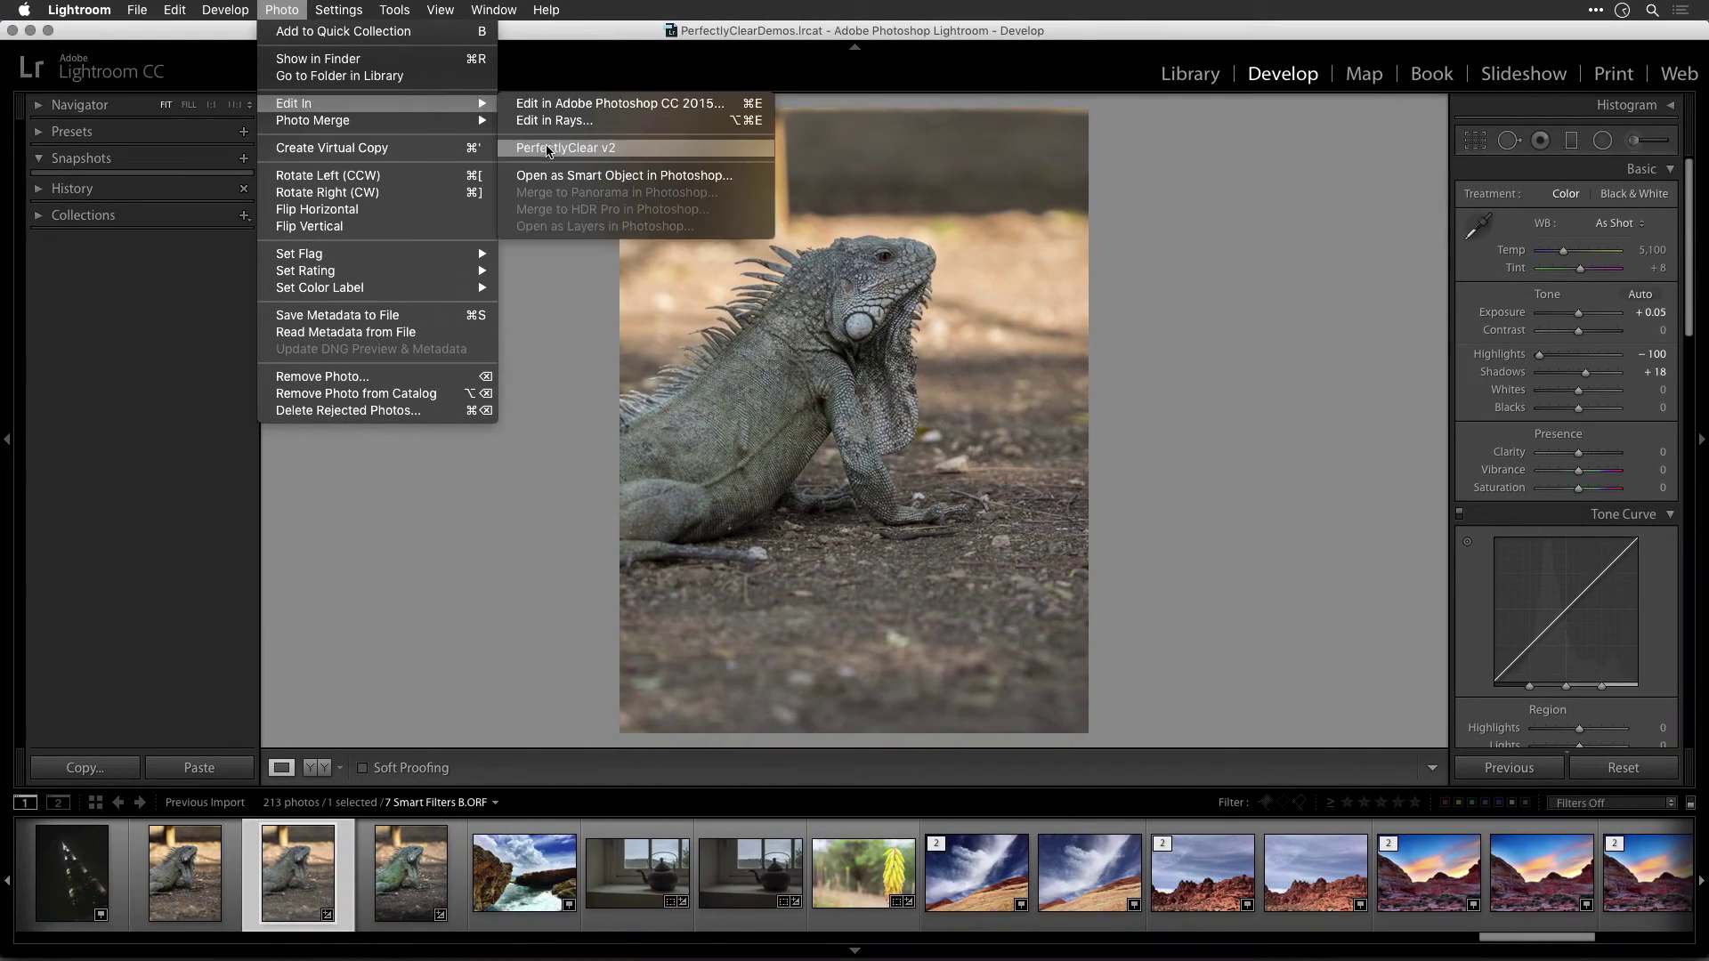
pyautogui.click(545, 147)
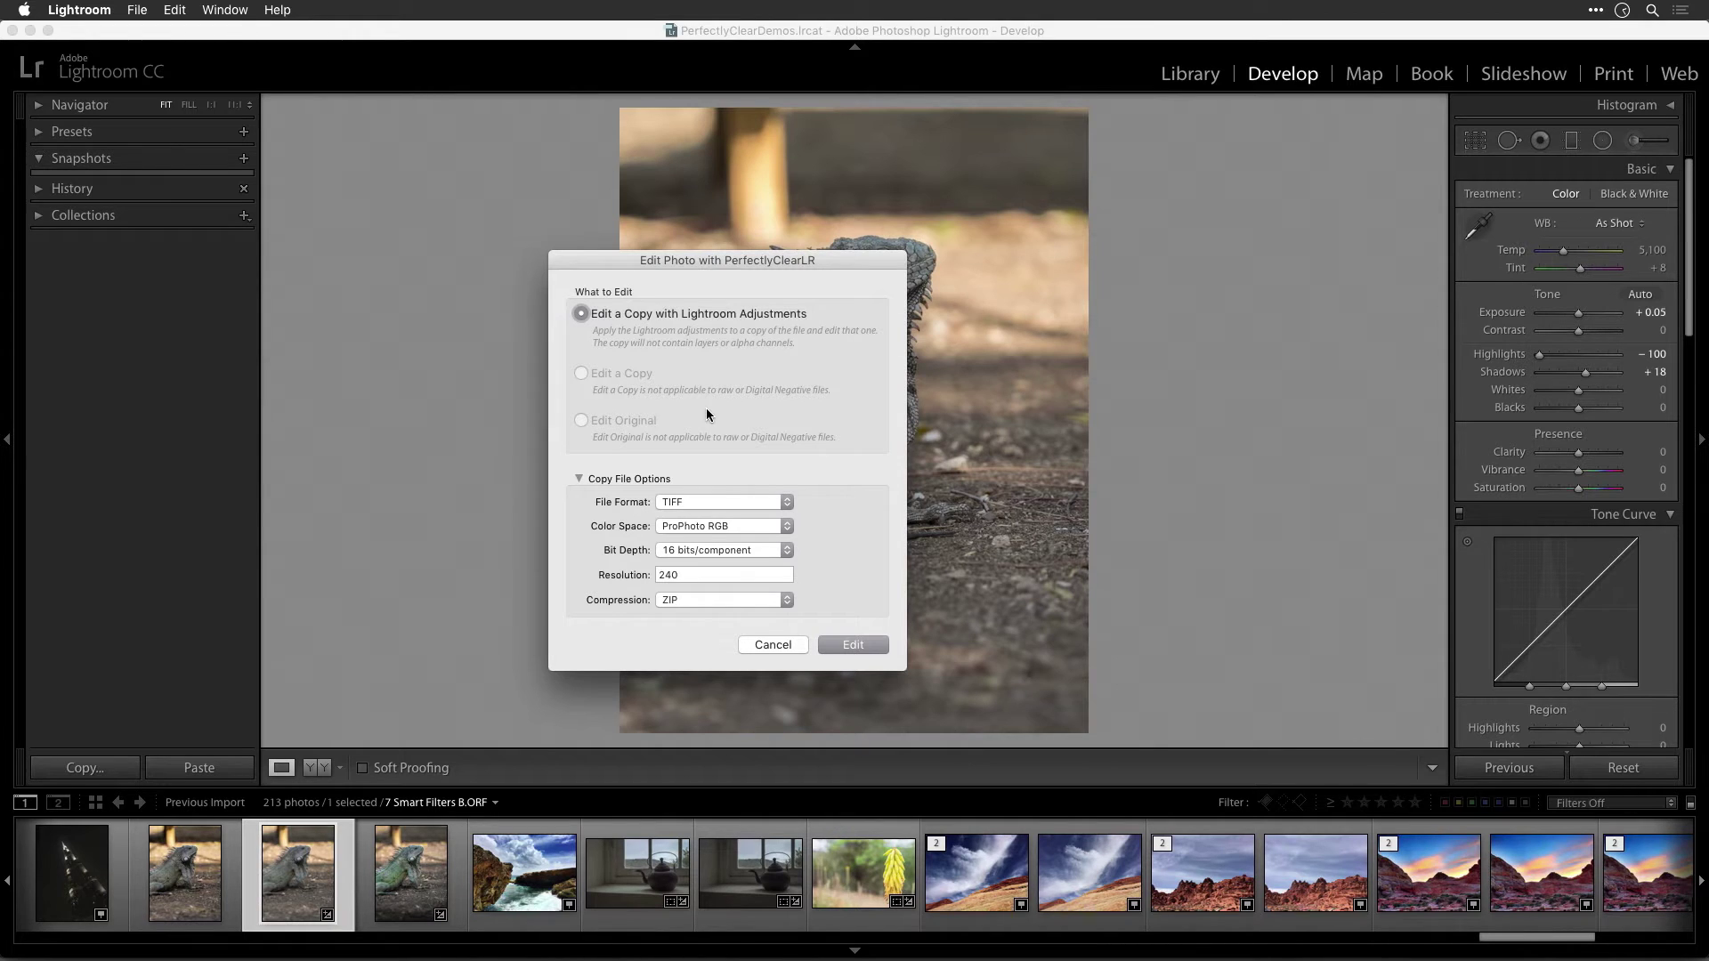
pyautogui.click(851, 641)
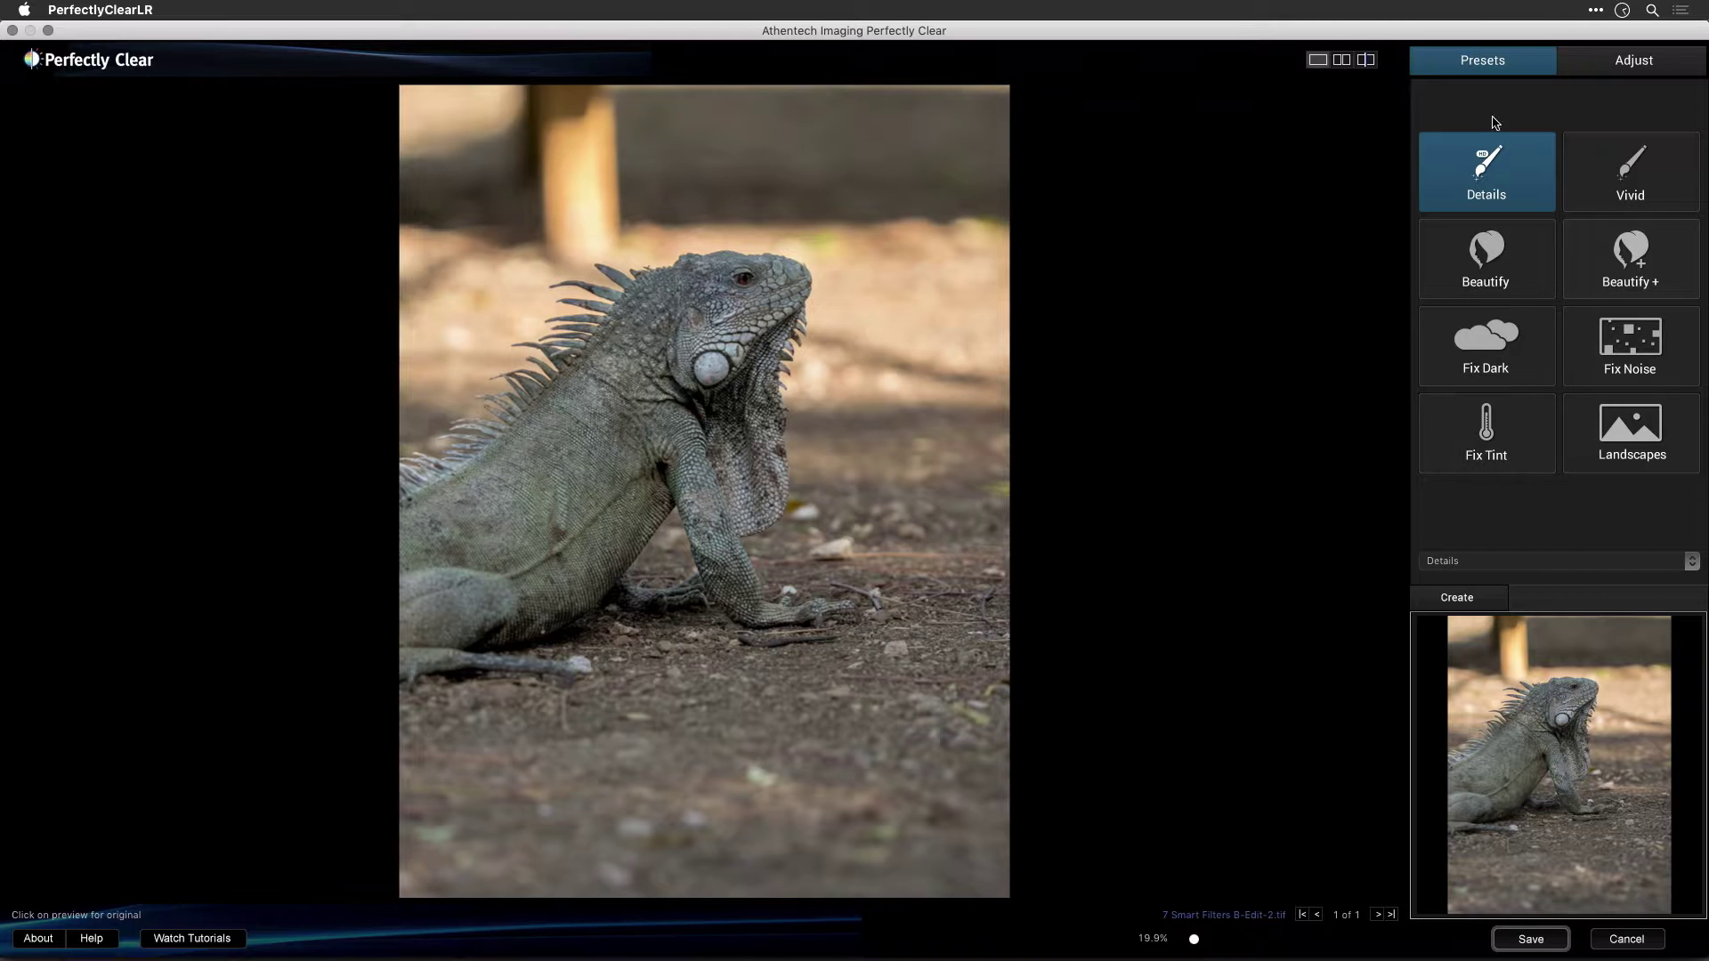
# - Apply the Vivid preset to the iguana copy after comparing it with Landscapes
pyautogui.click(1634, 196)
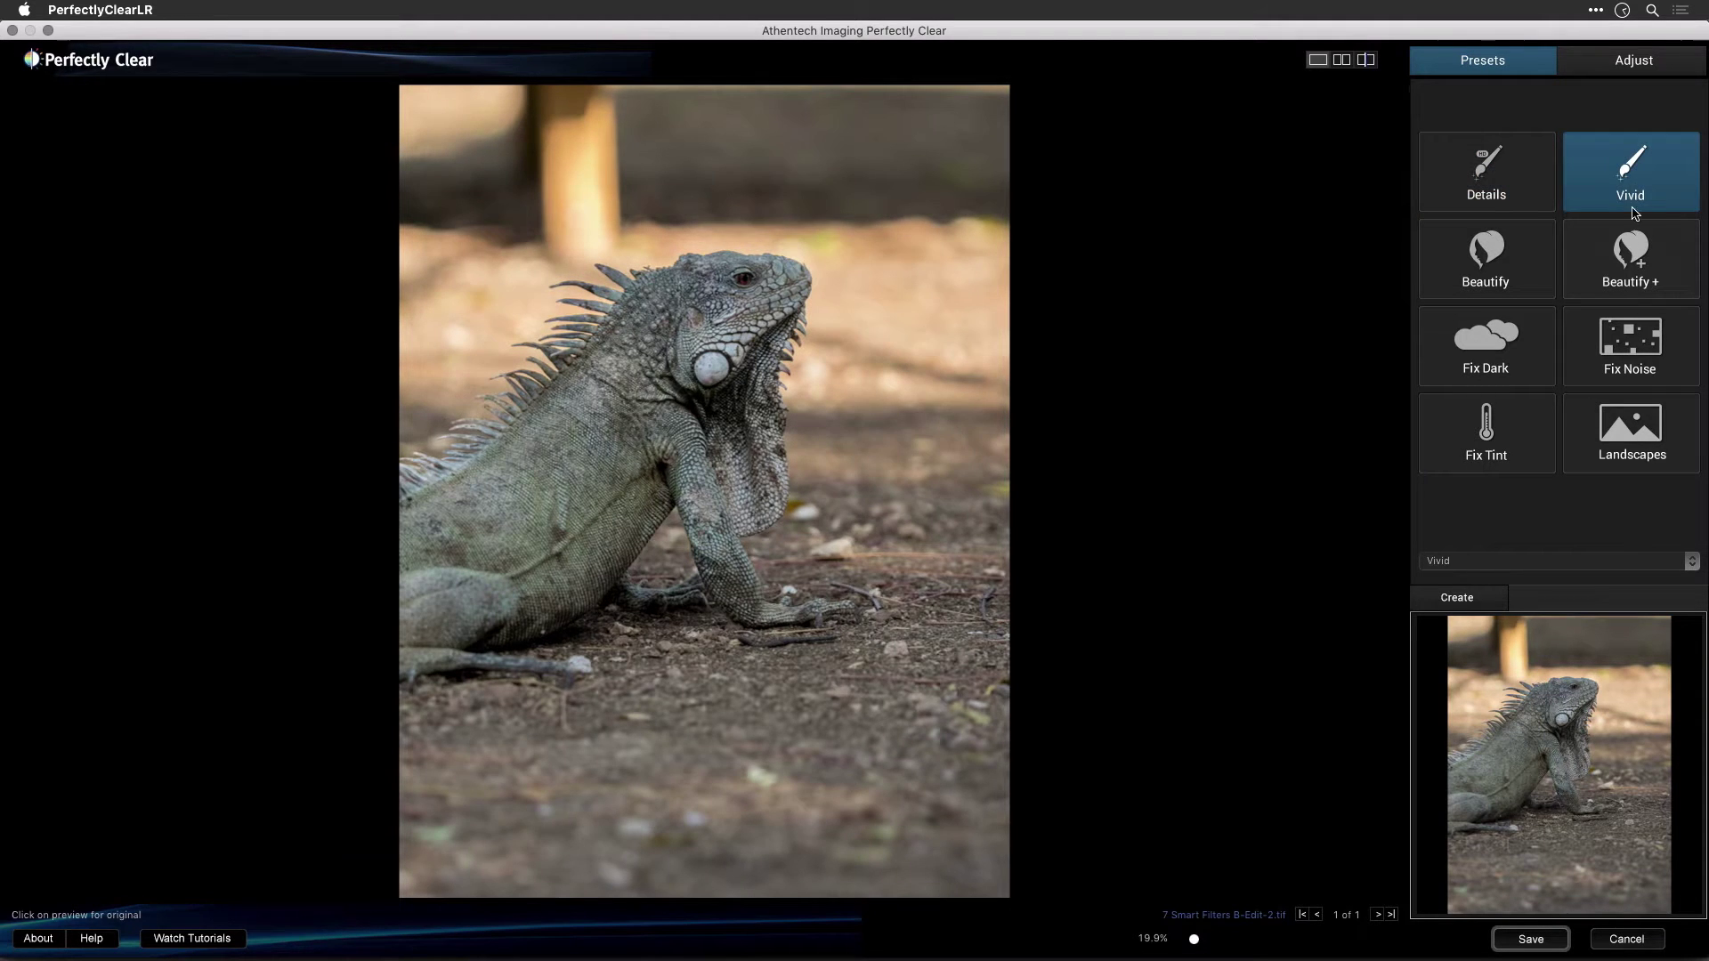
pyautogui.click(1646, 450)
pyautogui.click(1636, 178)
pyautogui.click(1634, 60)
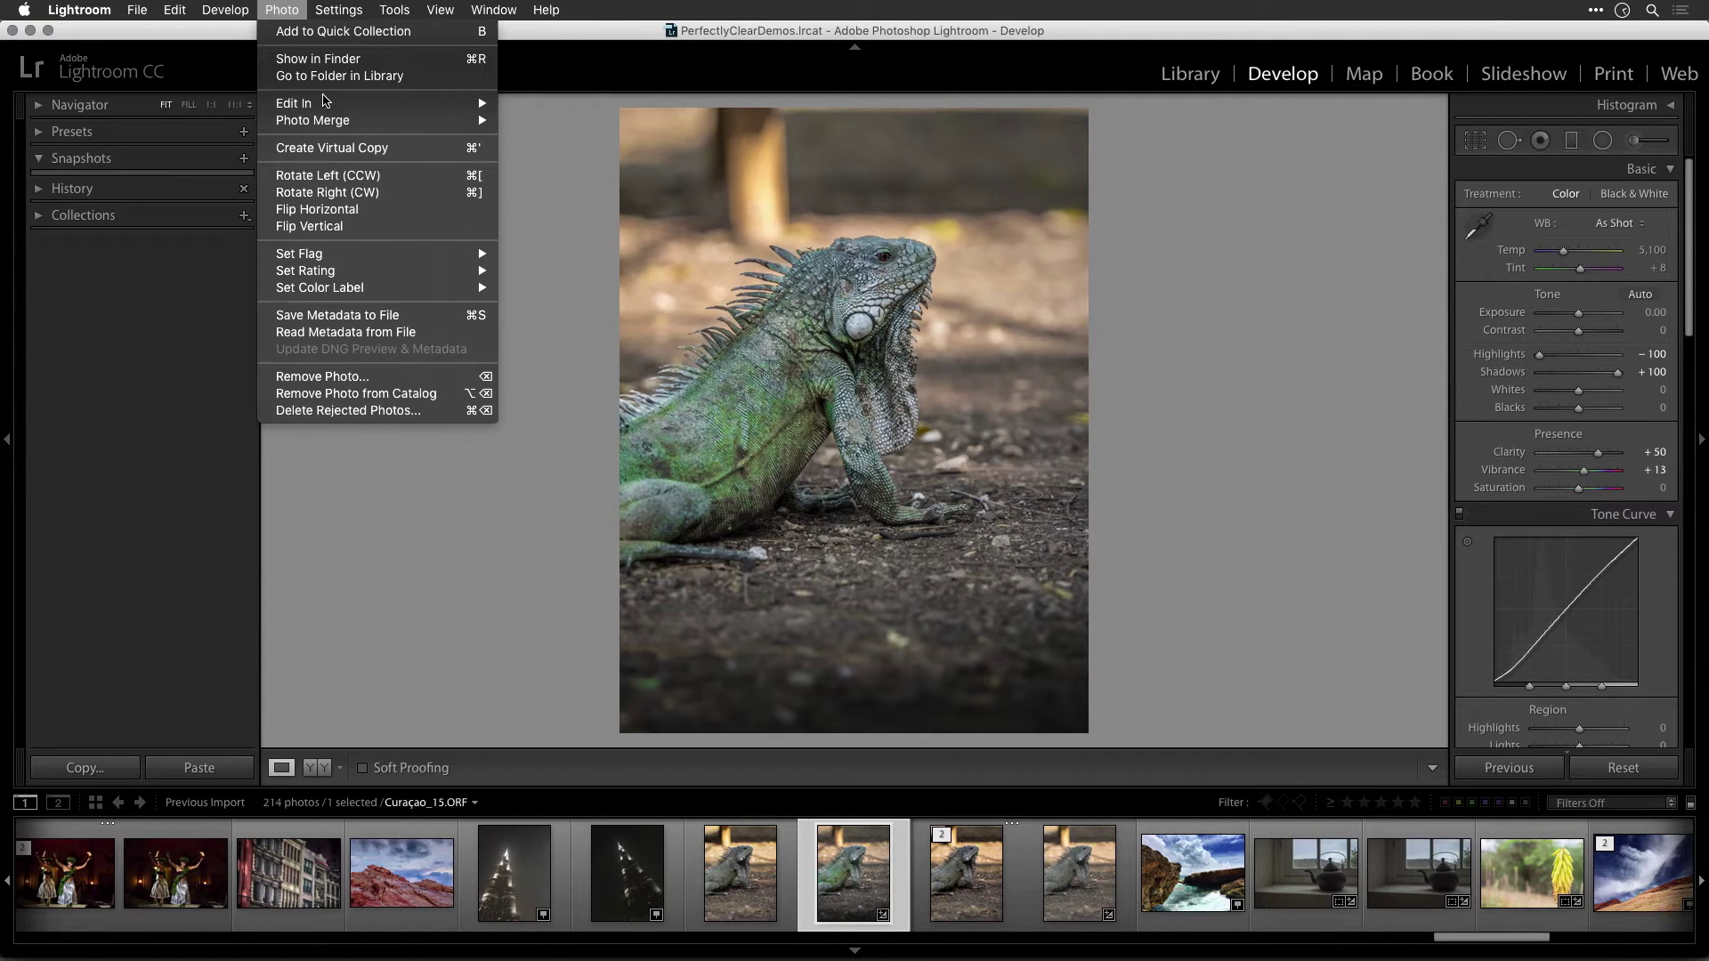
# - Open the iguana in Photoshop as a smart object and run the Perfectly Clear v2 filter
pyautogui.moveTo(325, 102)
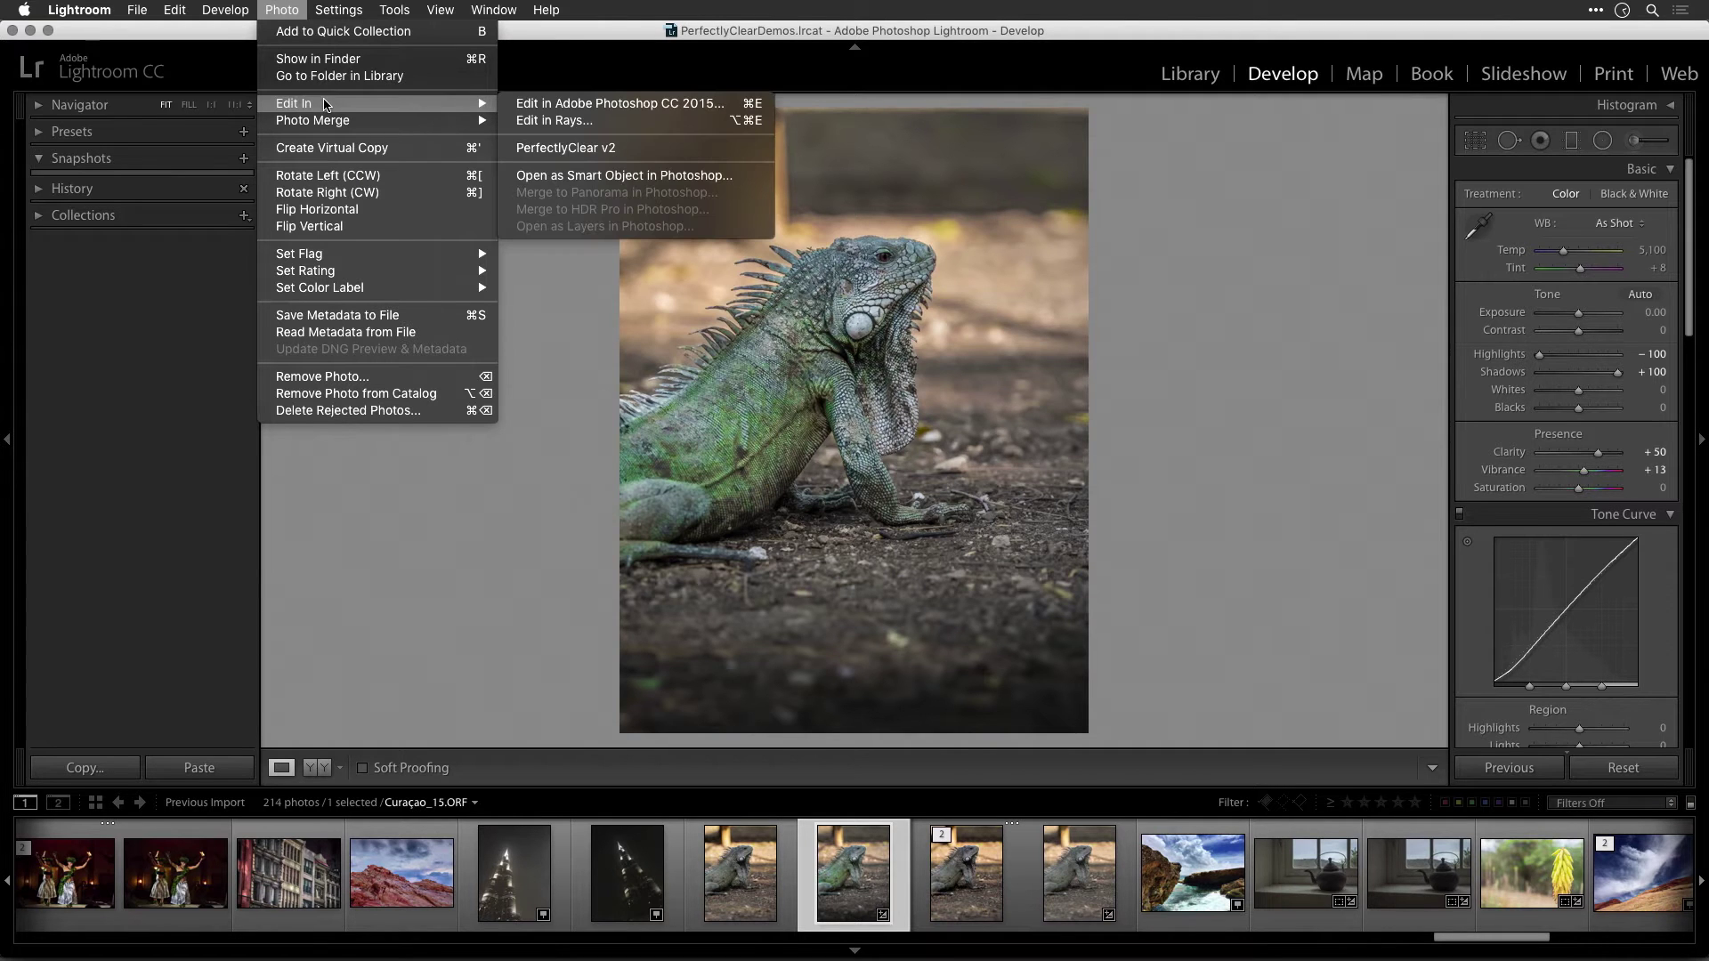
pyautogui.click(544, 176)
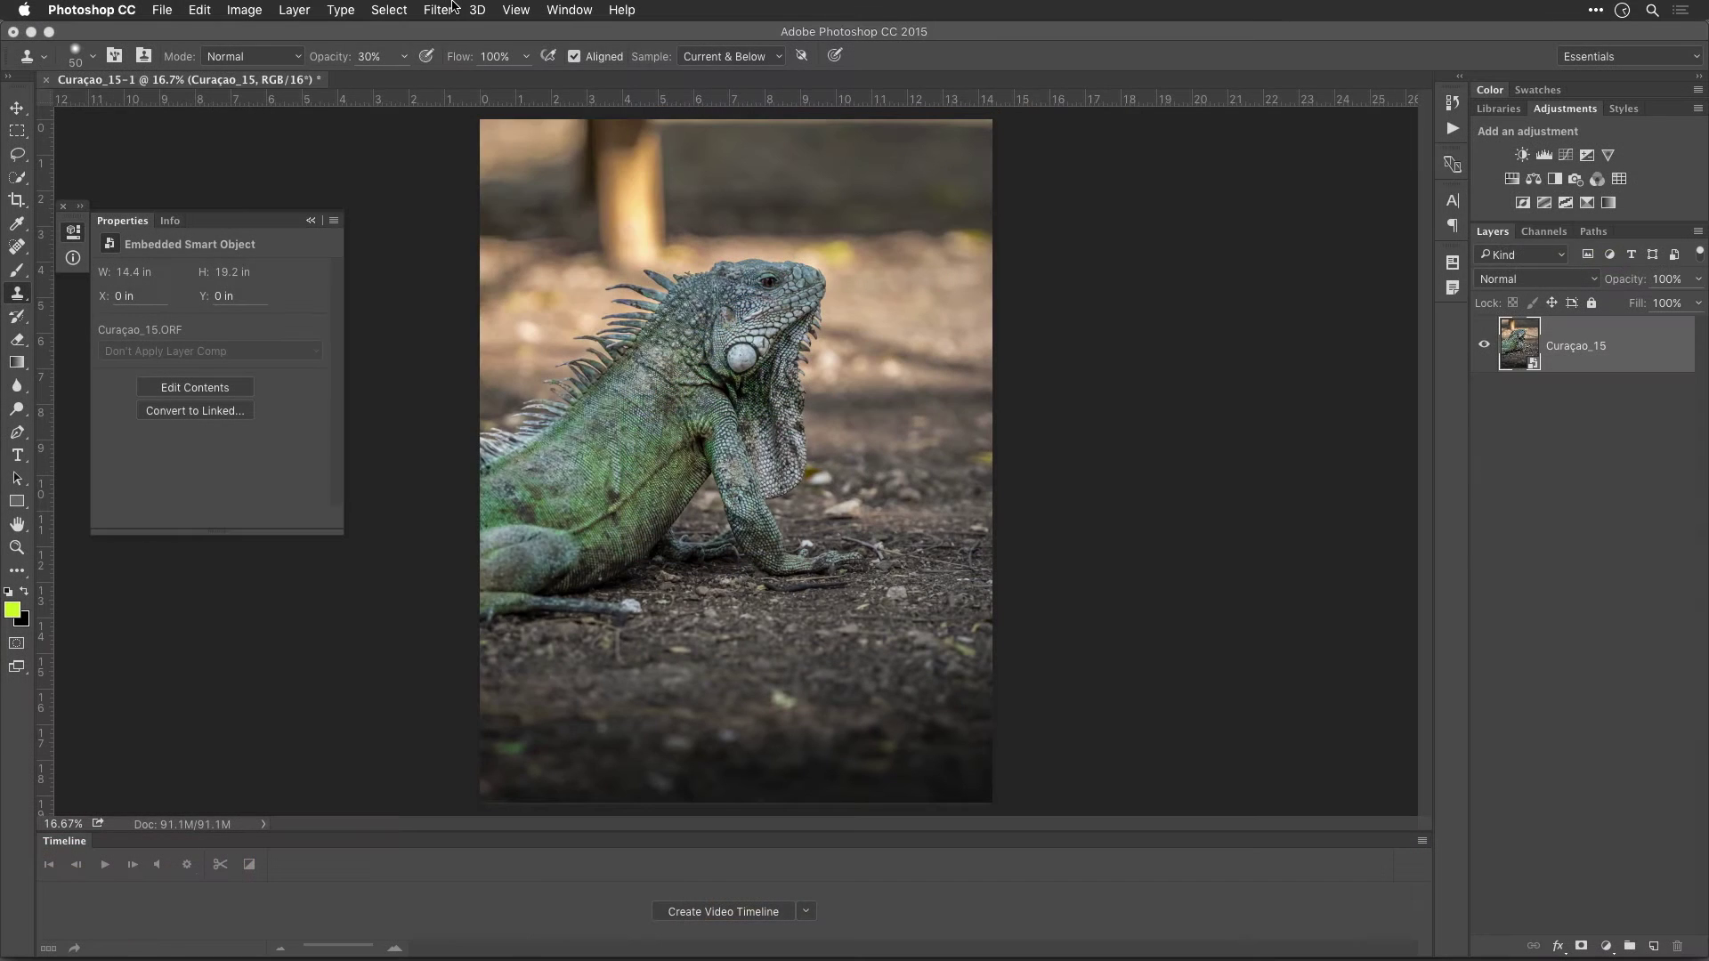
pyautogui.click(437, 10)
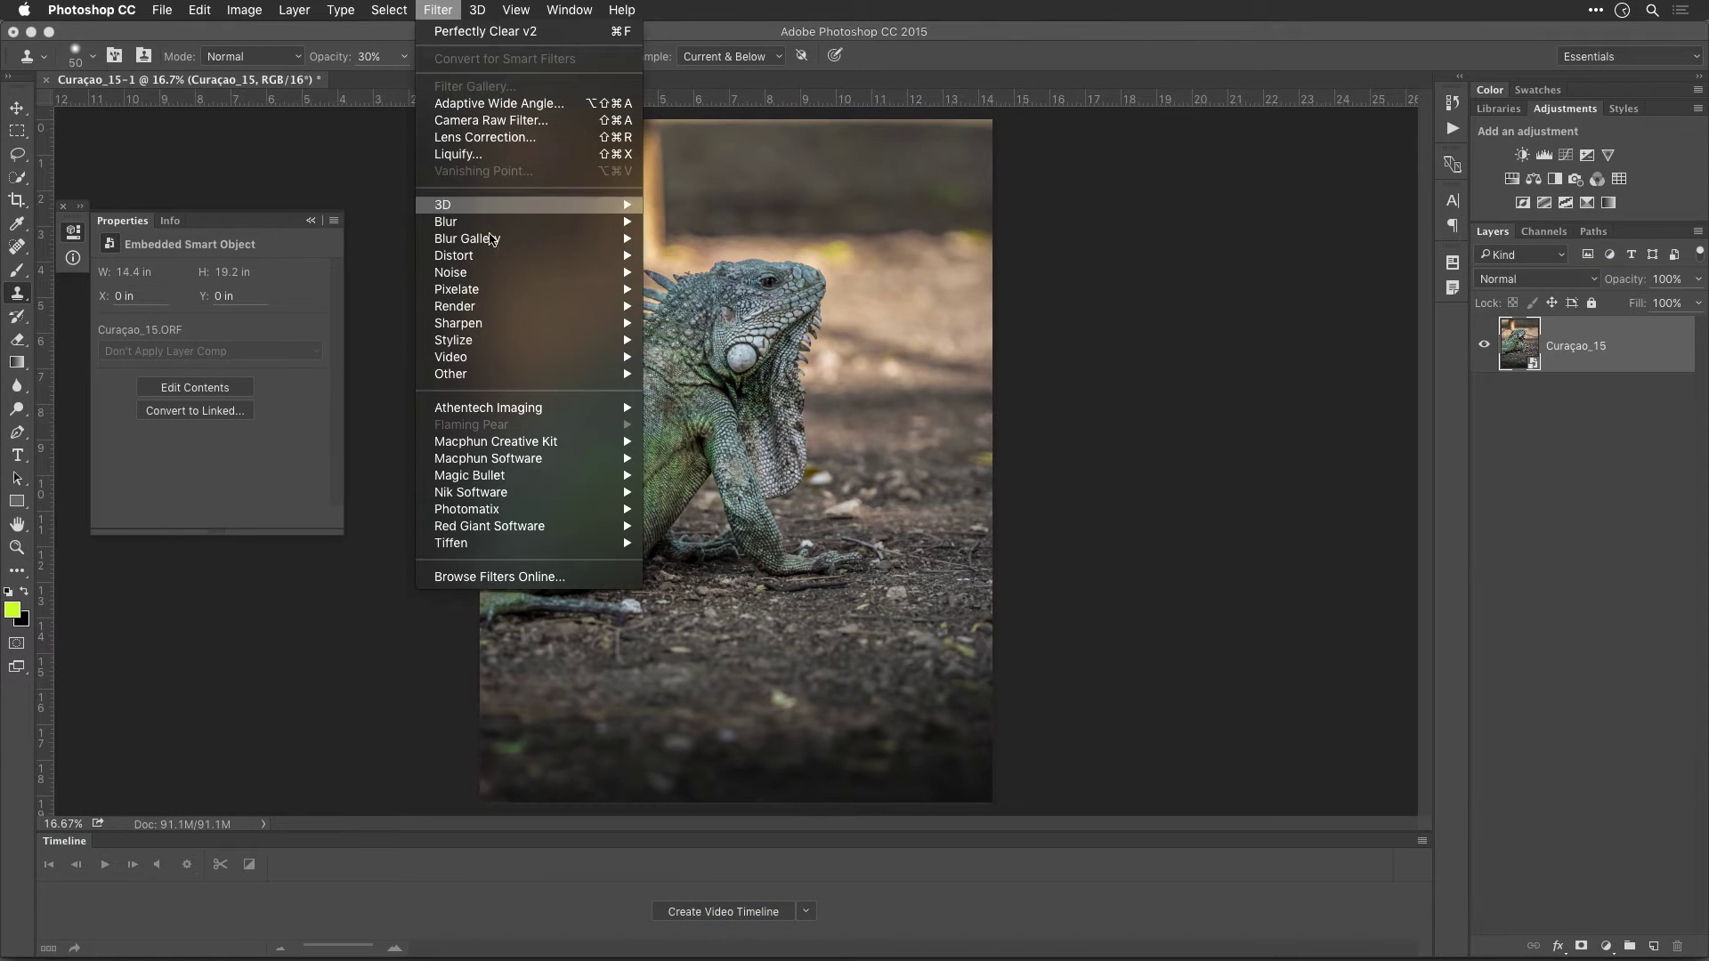
pyautogui.moveTo(537, 409)
pyautogui.click(678, 414)
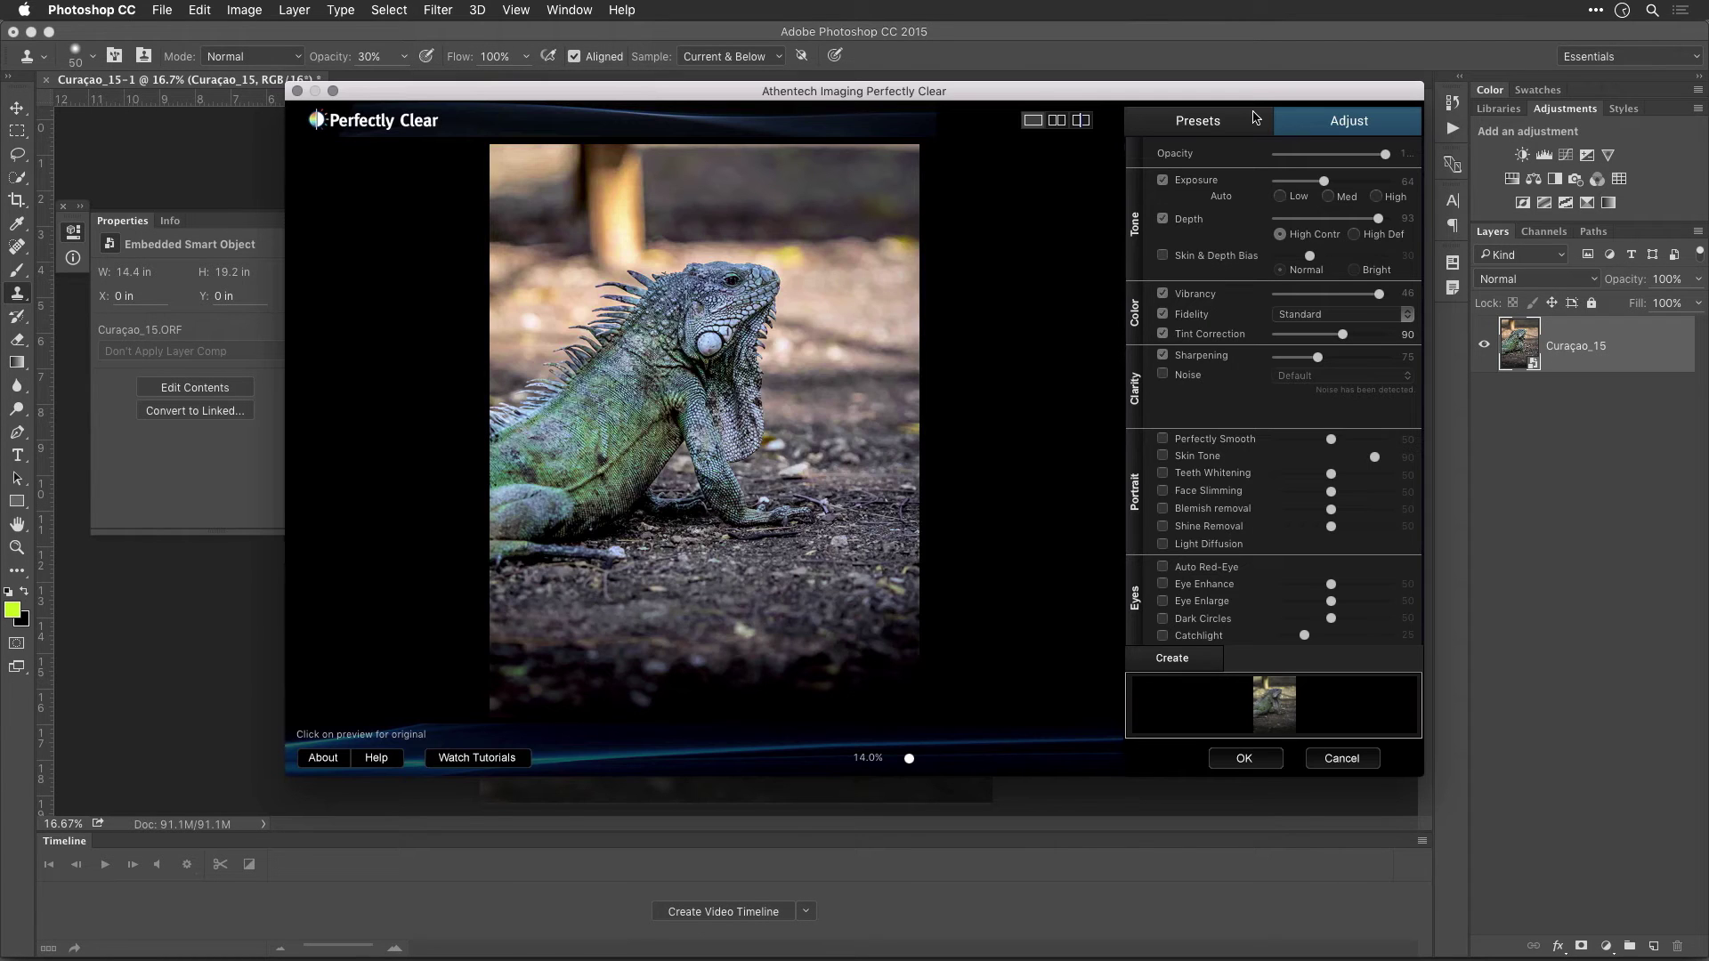
# - Choose the Vivid preset, turn off Tint Correction, set Fidelity to Vivid and raise Vibrancy
pyautogui.click(1255, 119)
pyautogui.click(1333, 235)
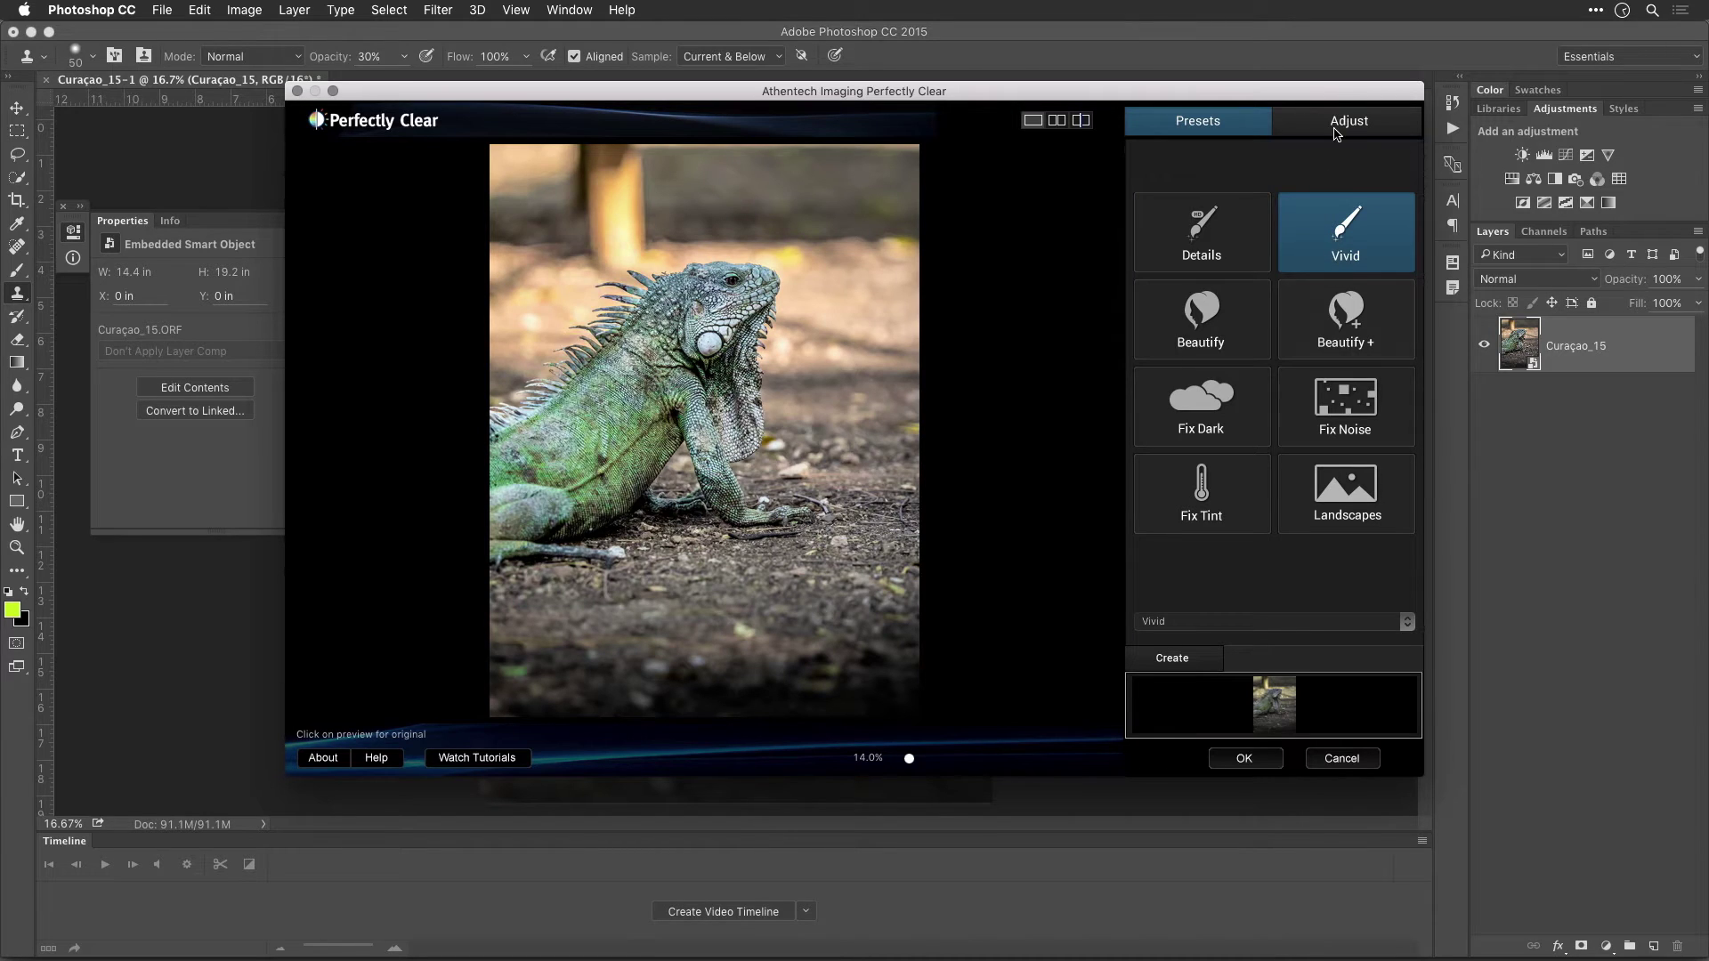
pyautogui.click(1338, 125)
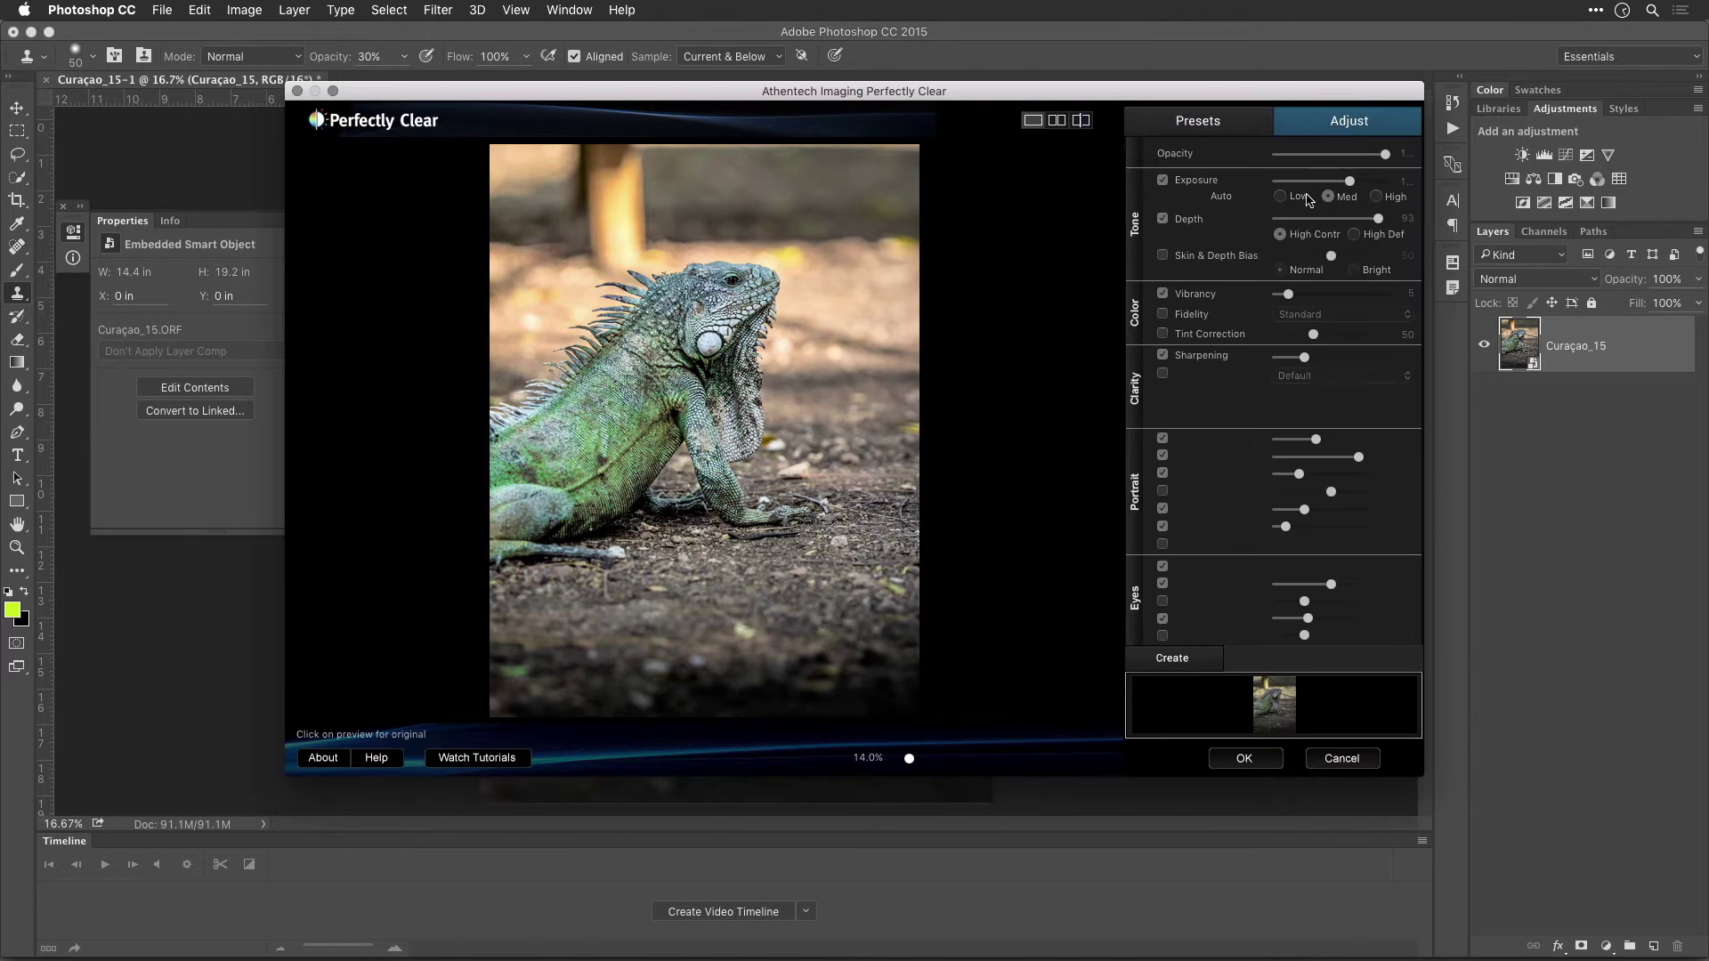
pyautogui.click(1163, 333)
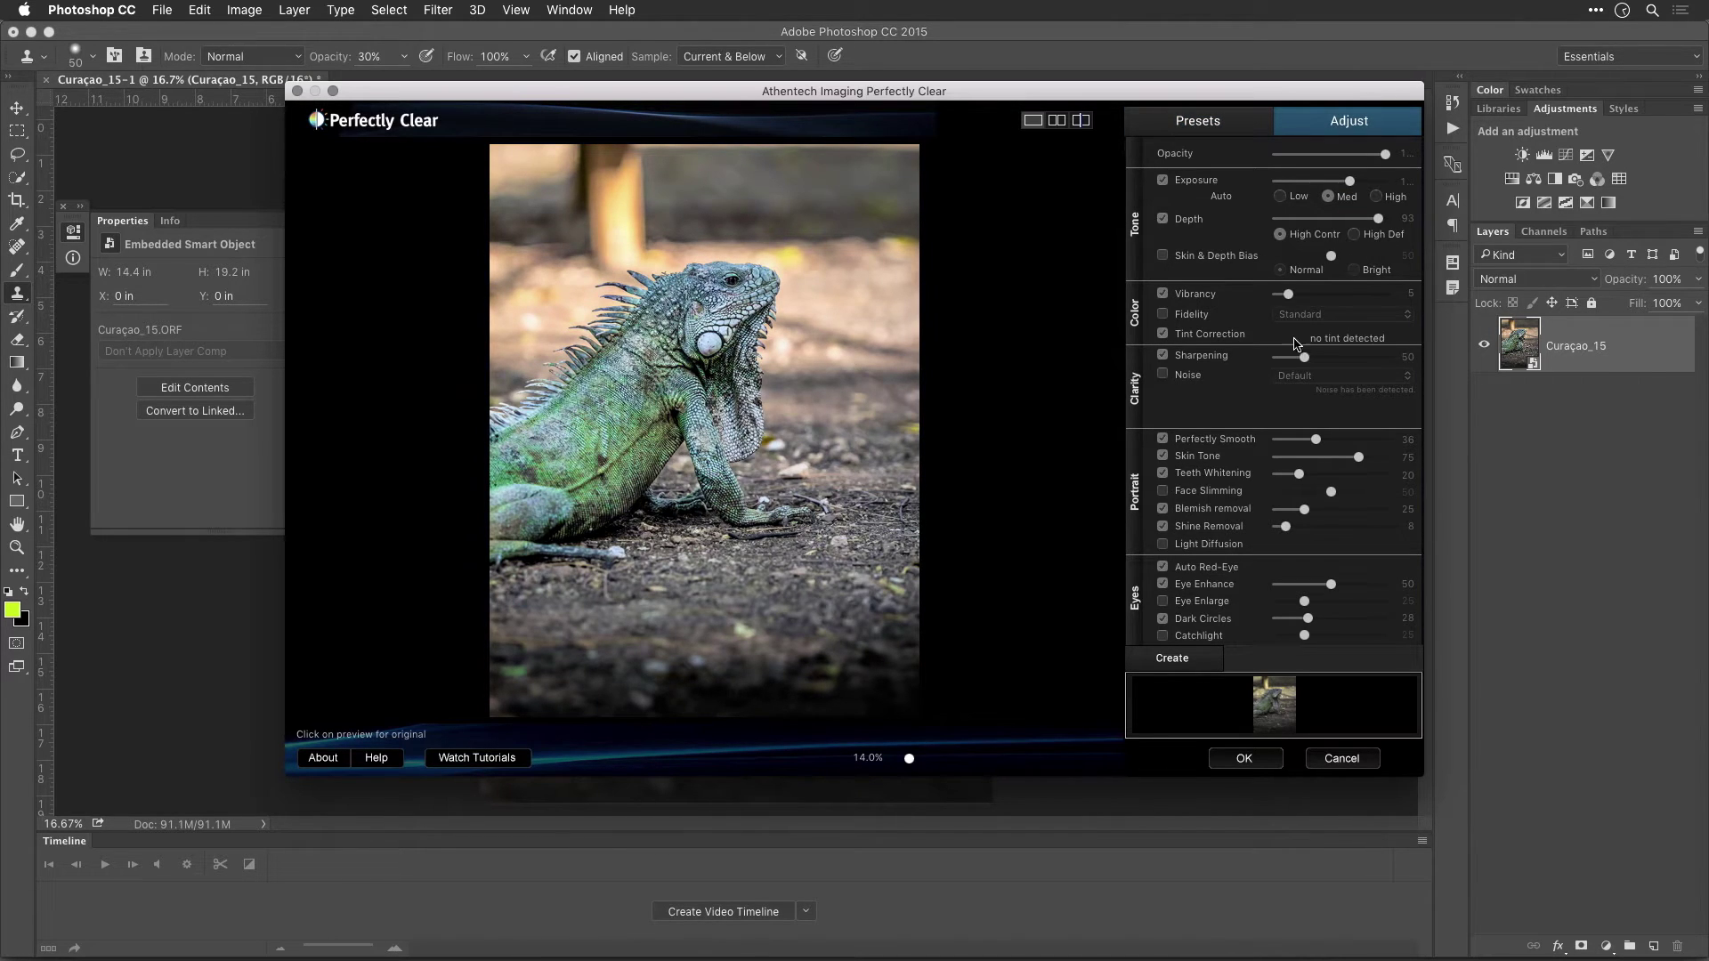
pyautogui.click(1188, 318)
pyautogui.click(1321, 315)
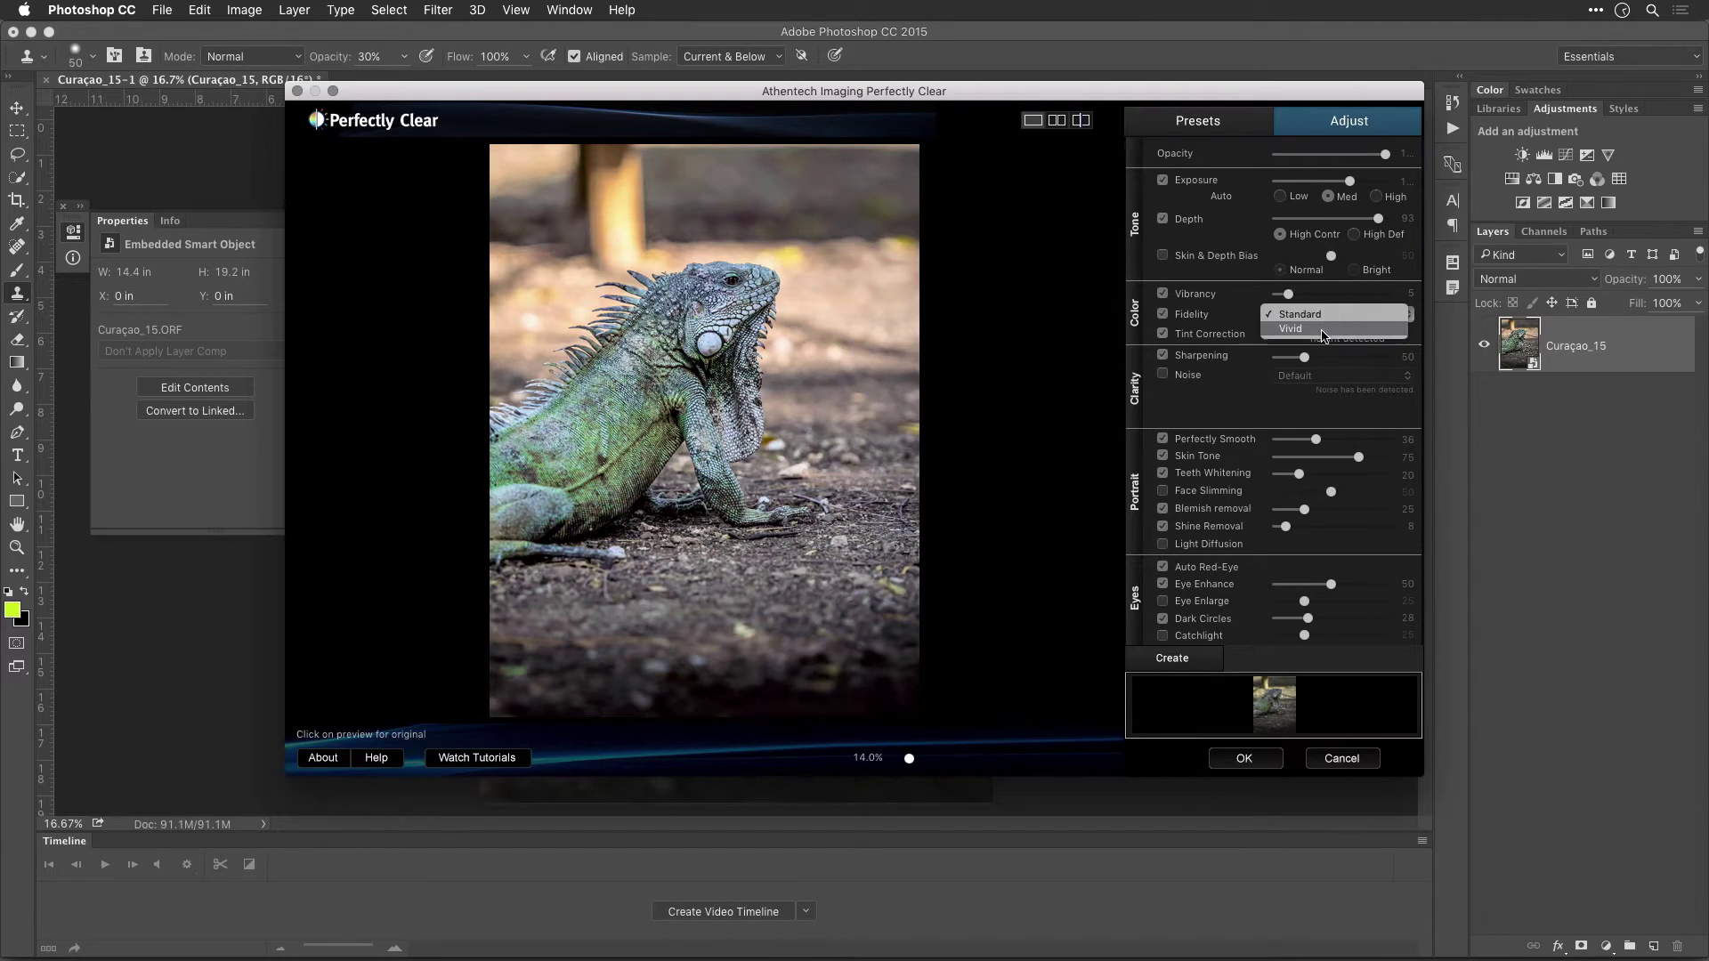
pyautogui.click(1299, 331)
pyautogui.click(1337, 294)
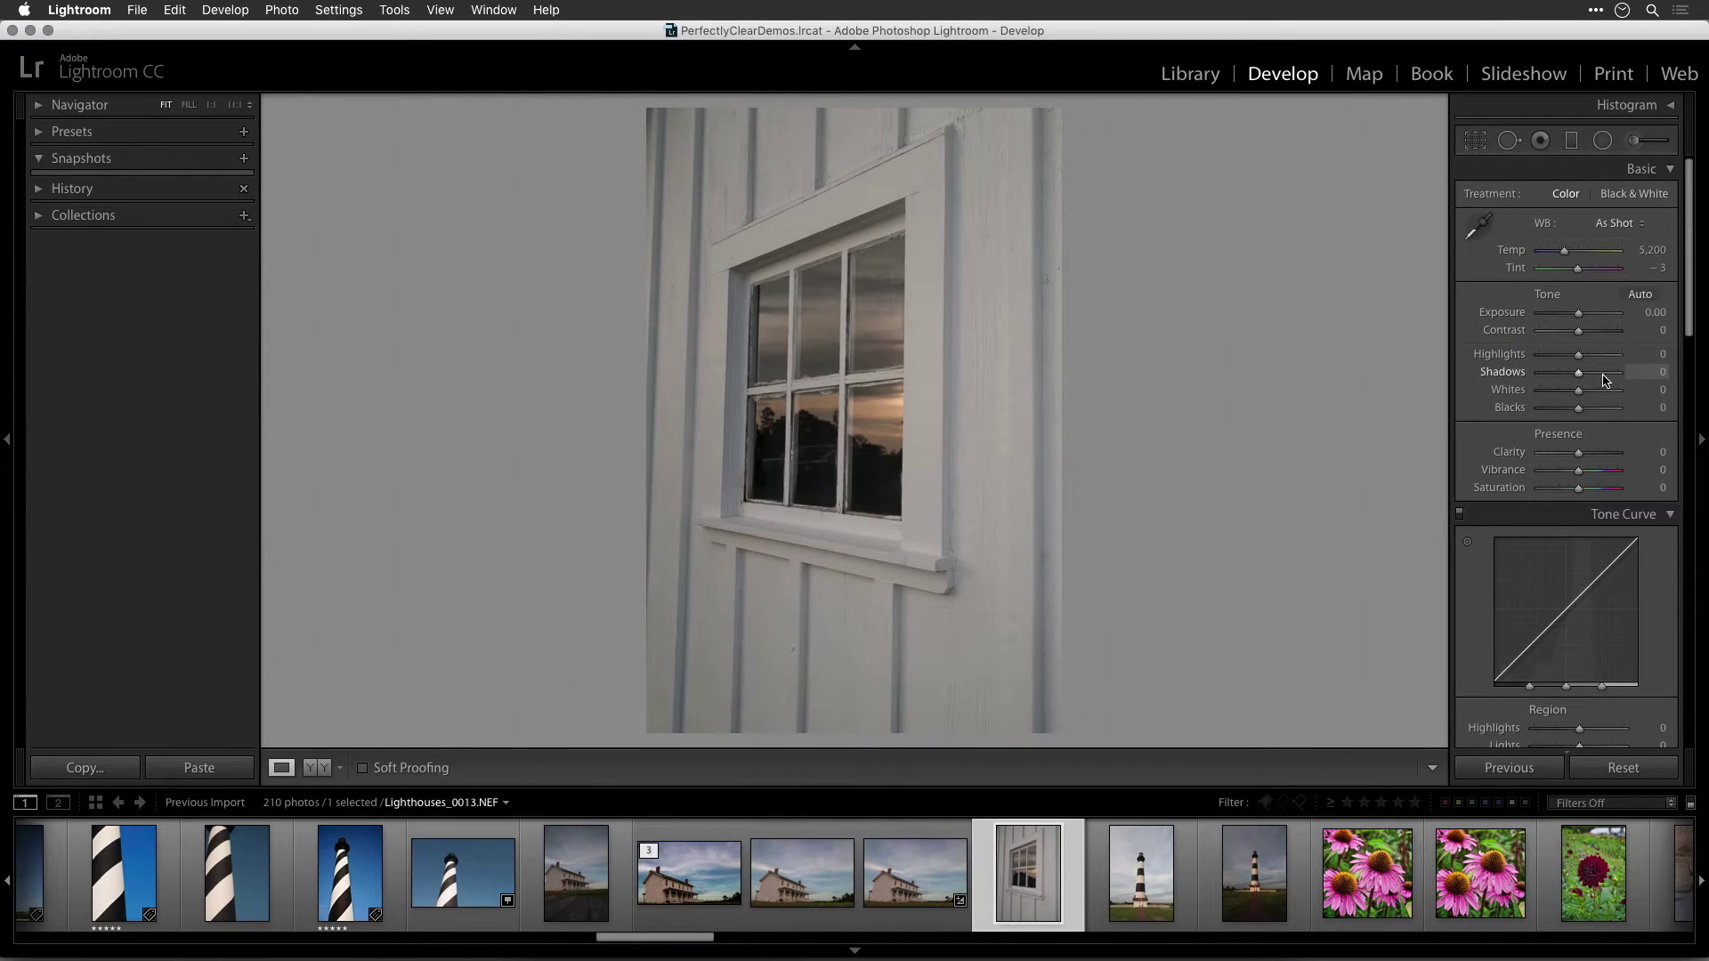
# - Reset a trial shadows lift on Lighthouses_0013 and open it in Photoshop as a smart object
pyautogui.click(1604, 372)
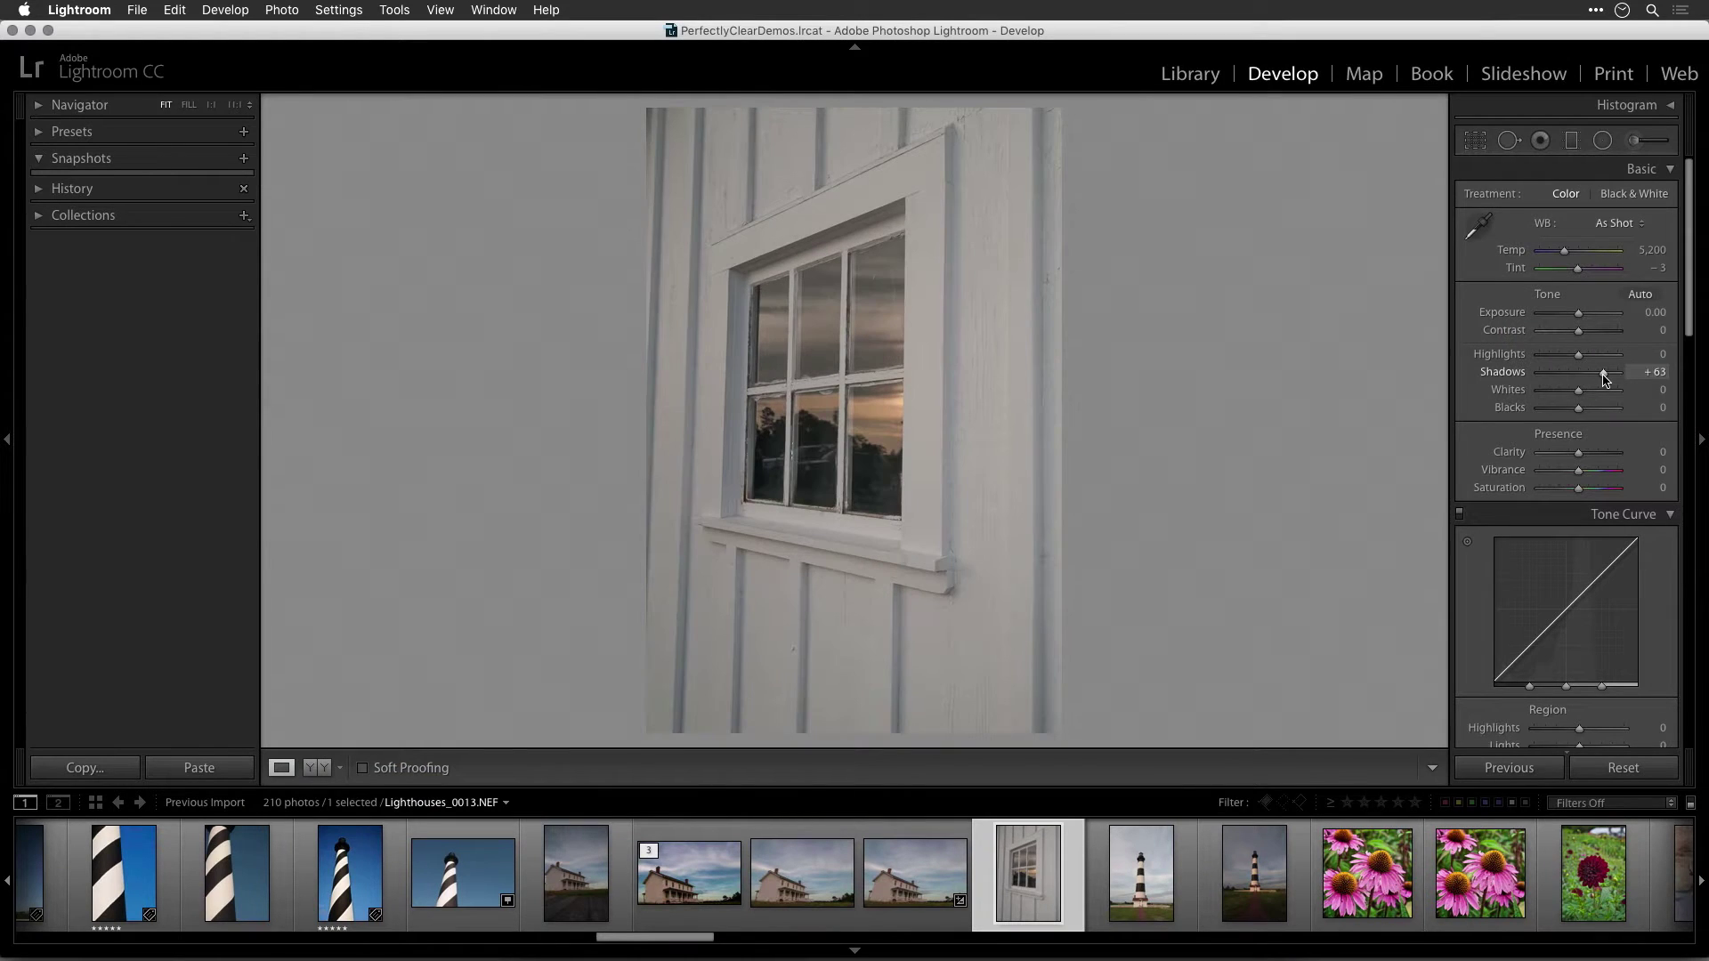
pyautogui.moveTo(1599, 374); pyautogui.dragTo(1595, 374)
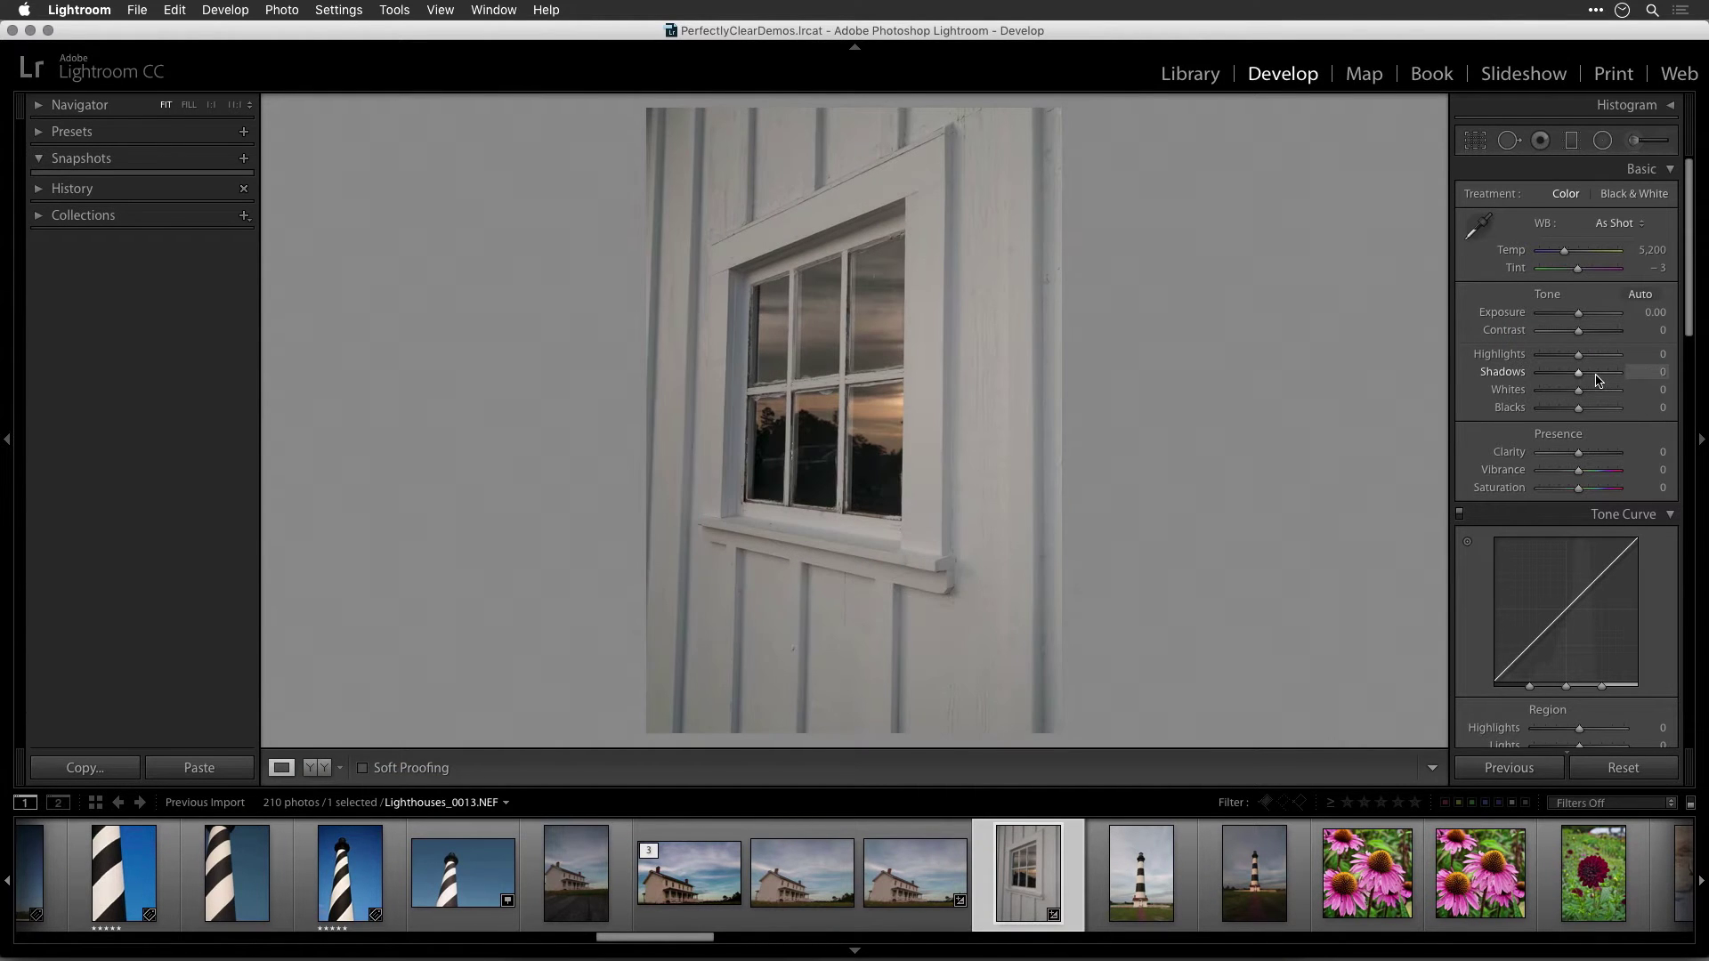
pyautogui.click(281, 9)
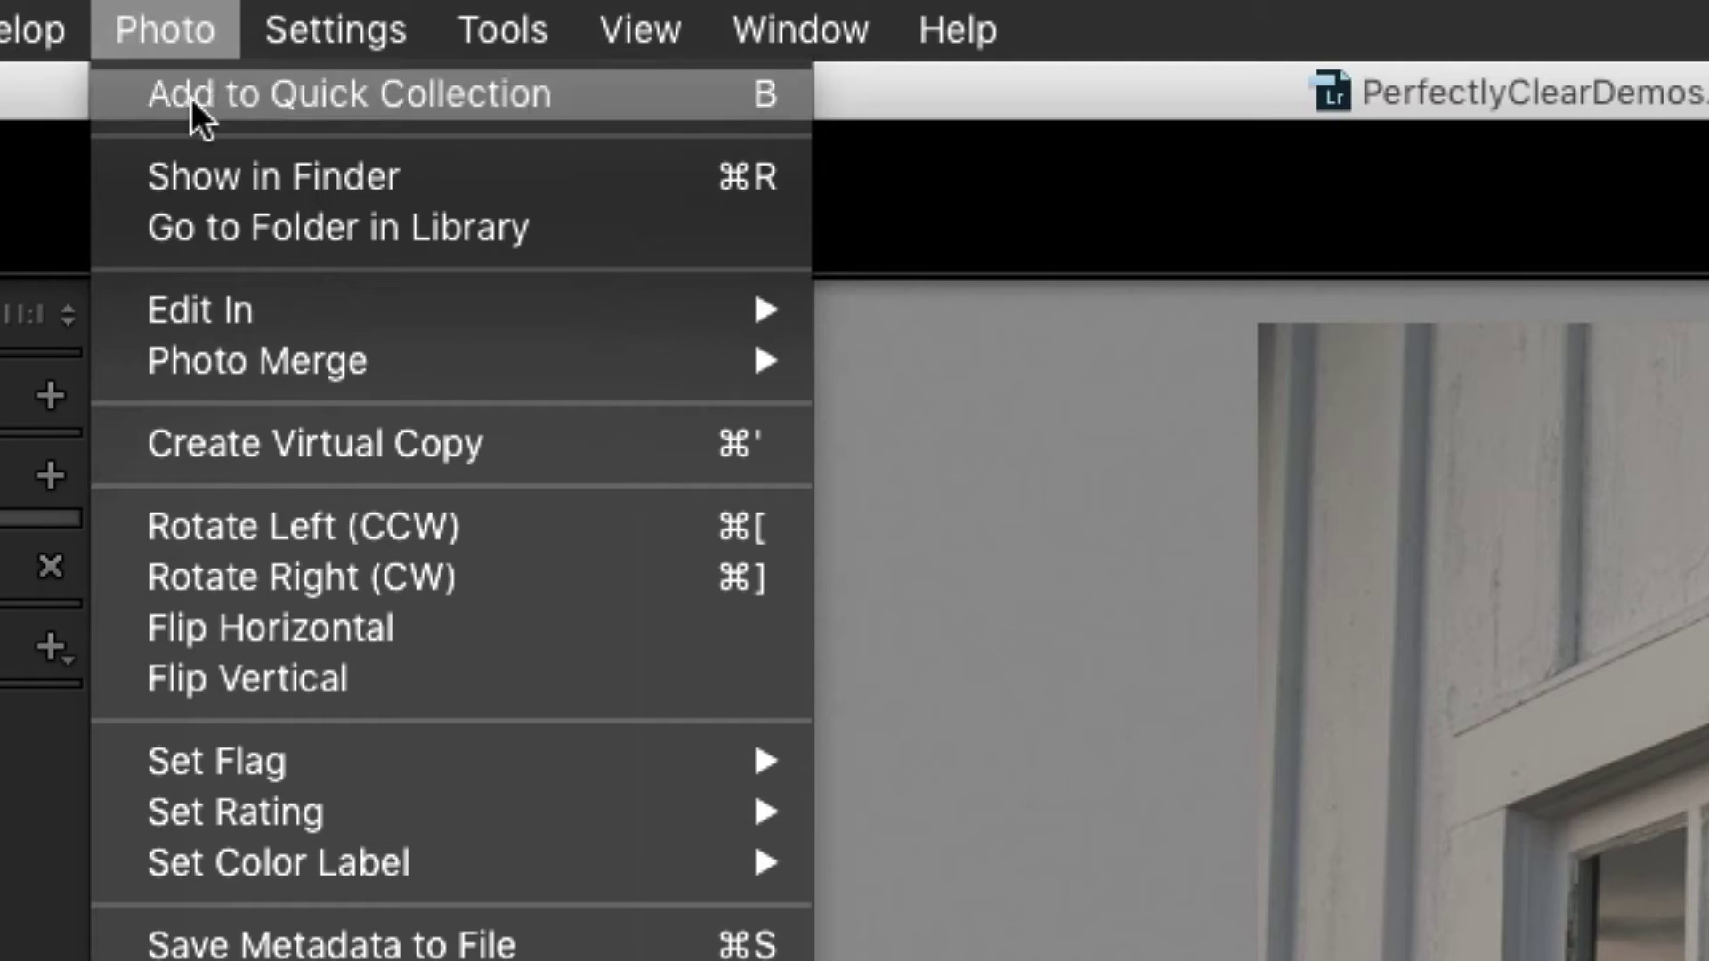
pyautogui.moveTo(267, 311)
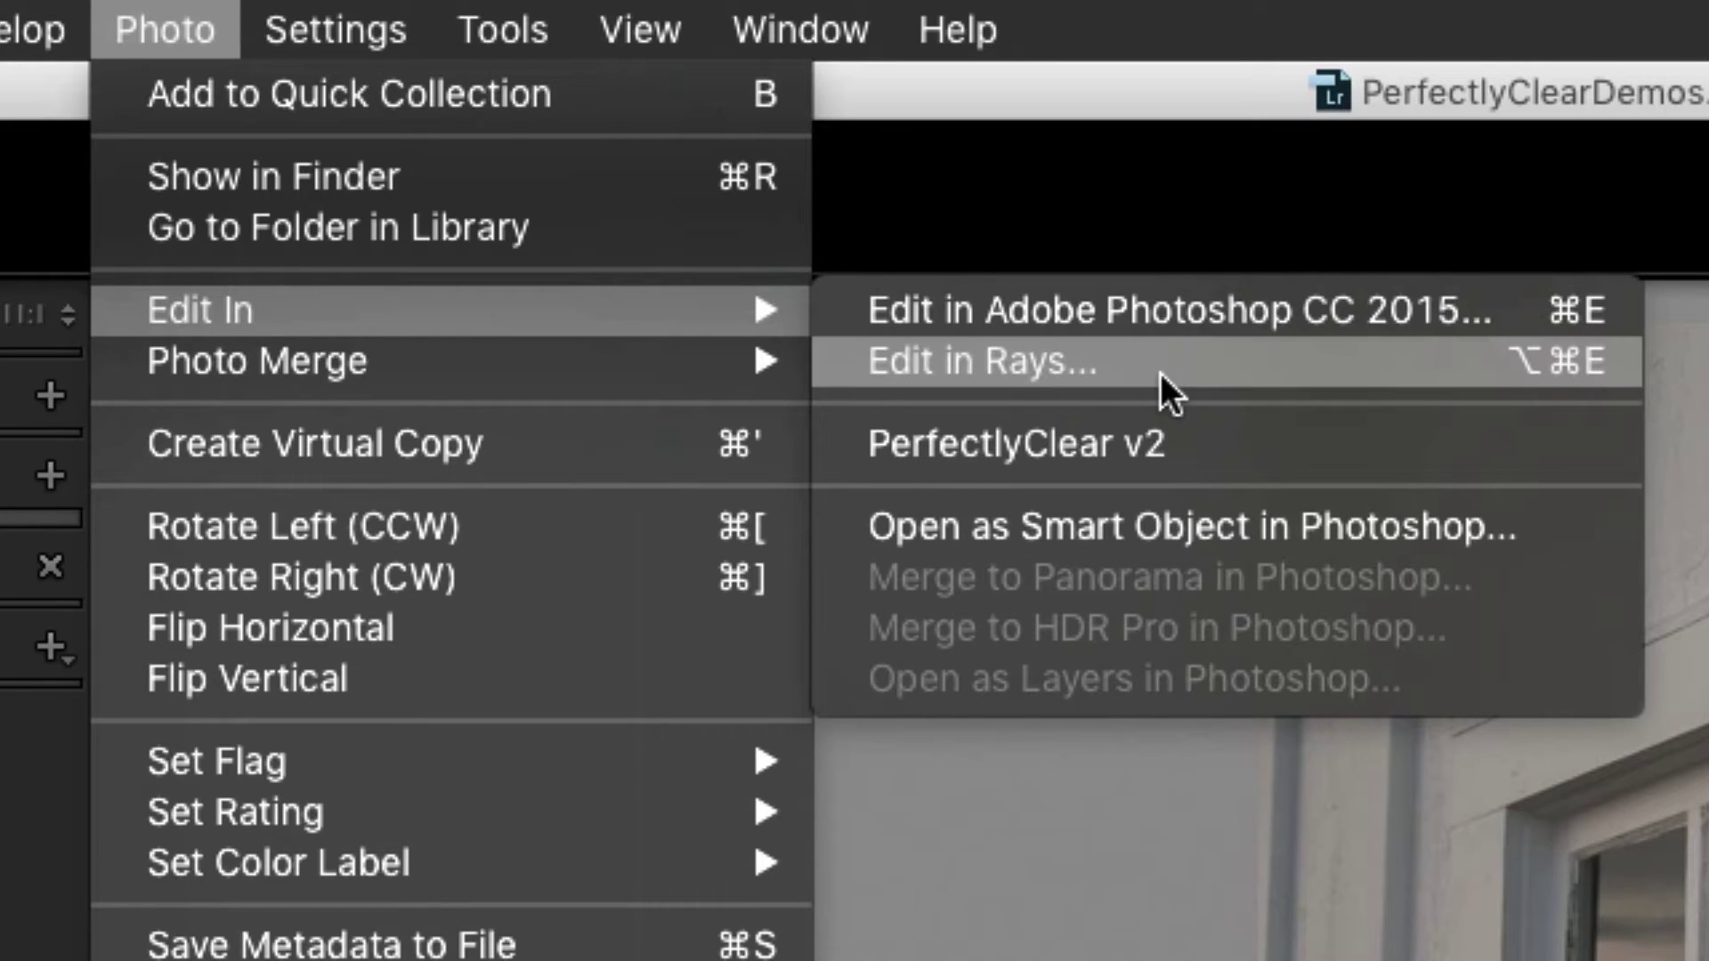
pyautogui.click(1225, 530)
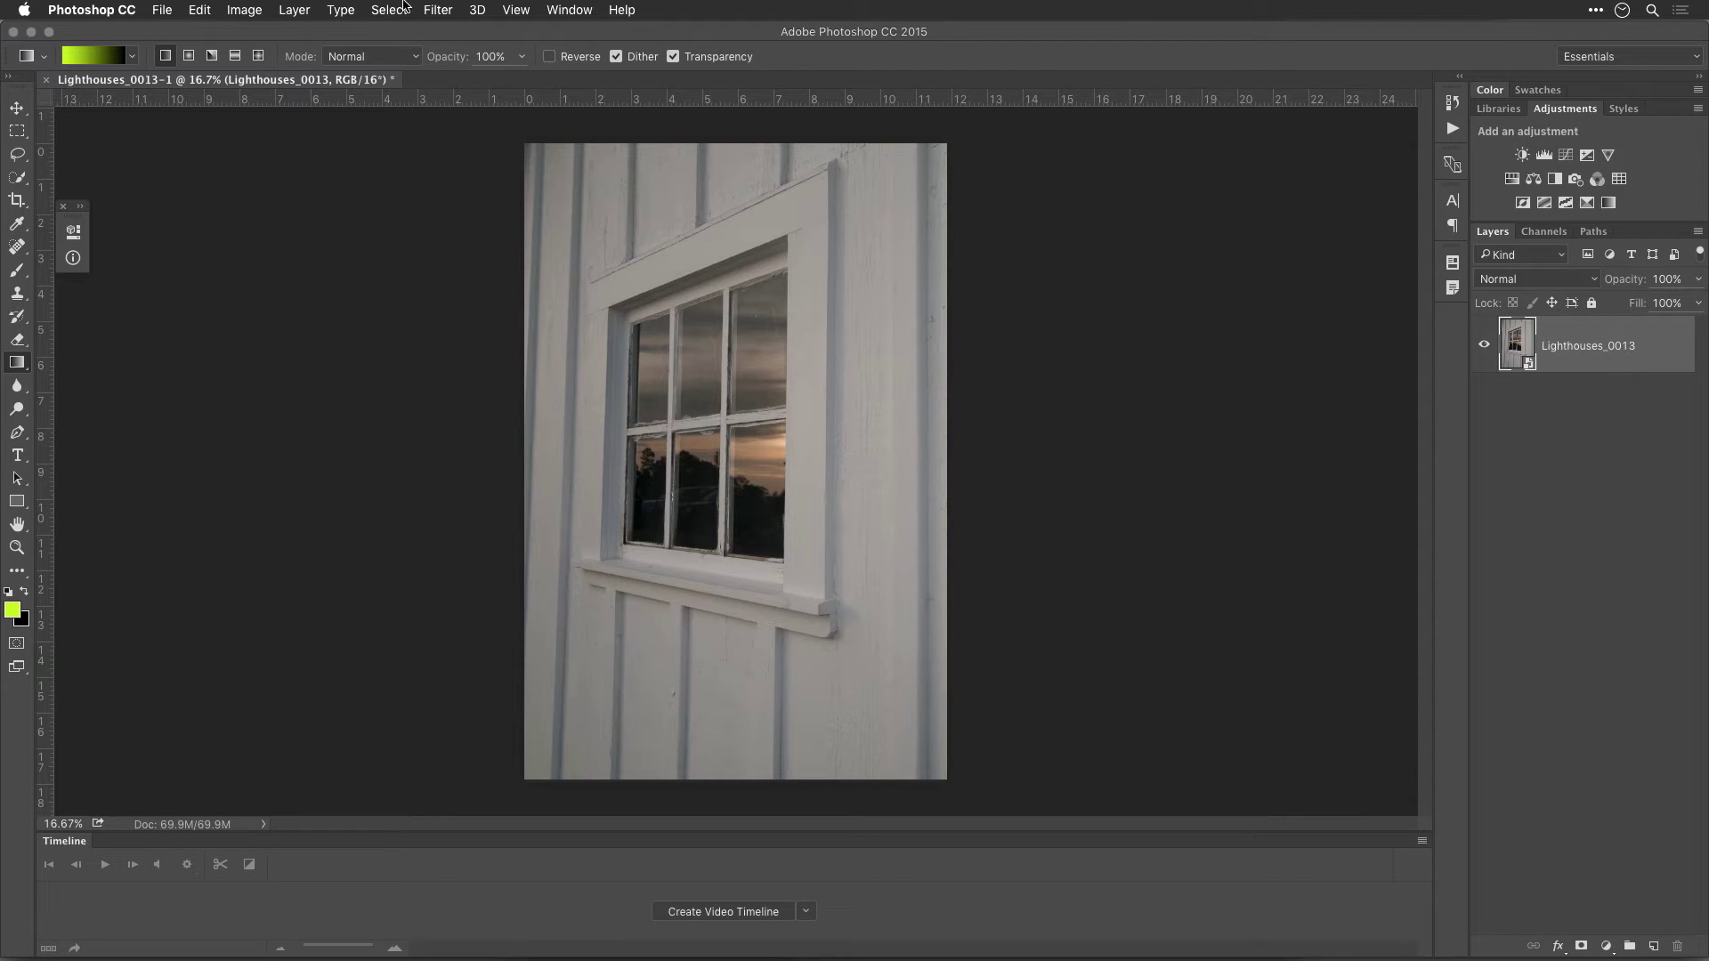
# - Apply Perfectly Clear v2 with the Landscapes preset to Lighthouses_0013 after comparing with the original
pyautogui.click(452, 9)
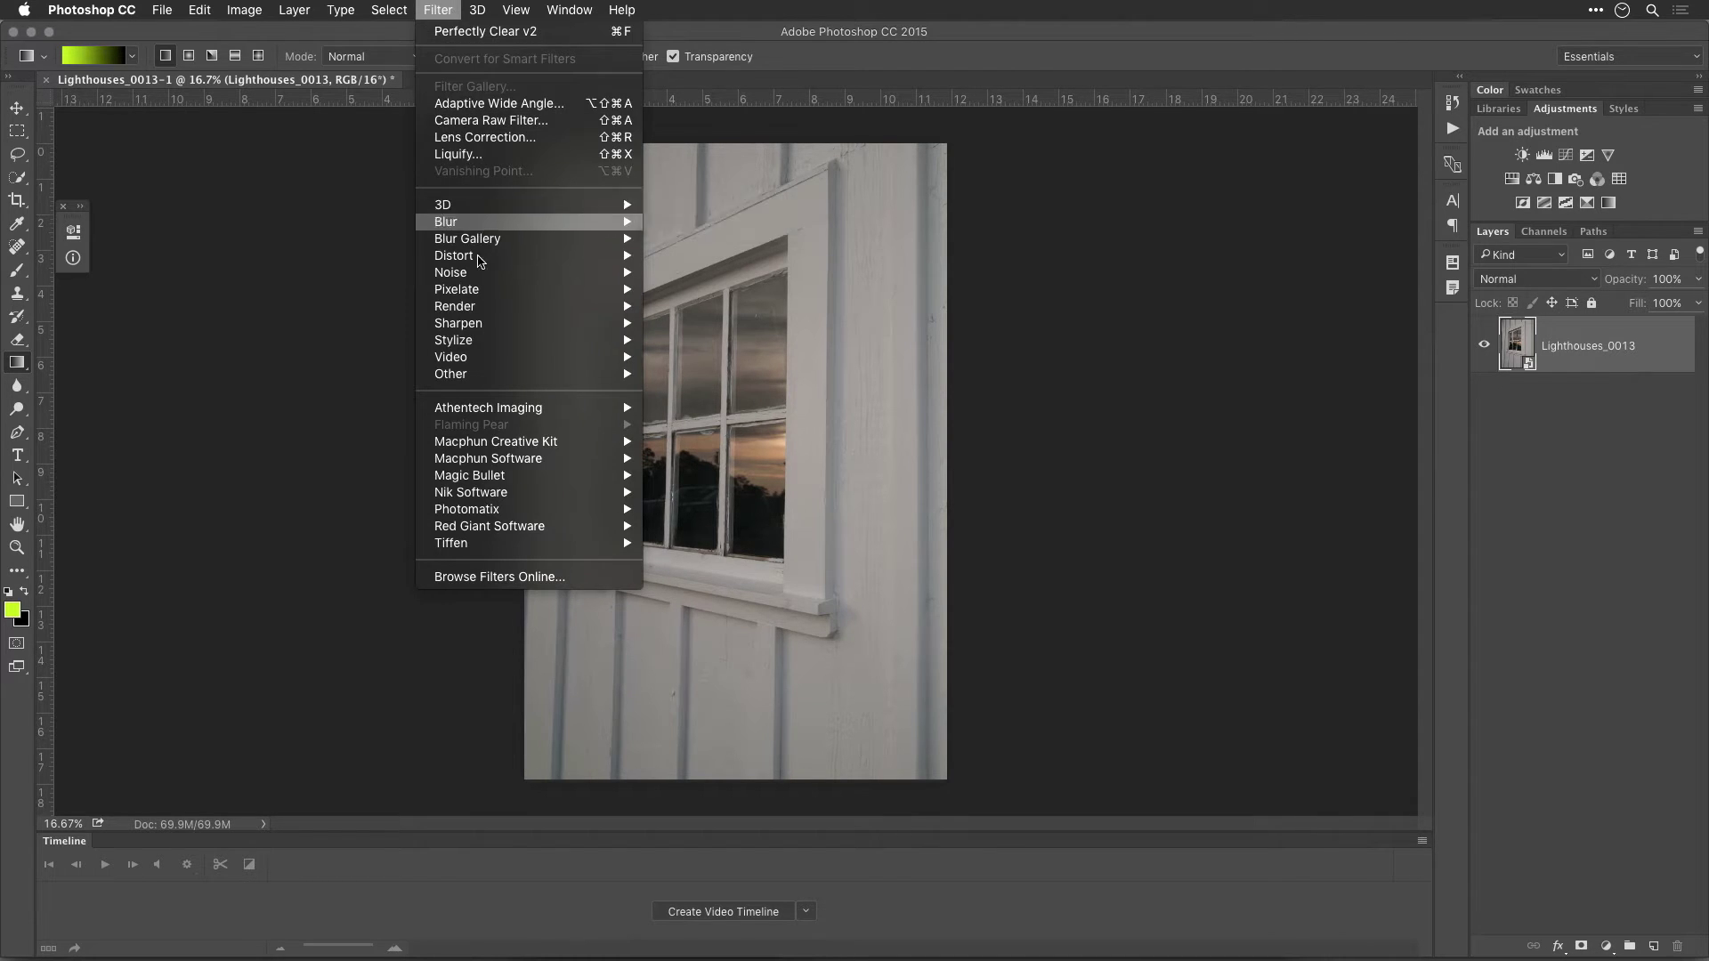
pyautogui.moveTo(503, 410)
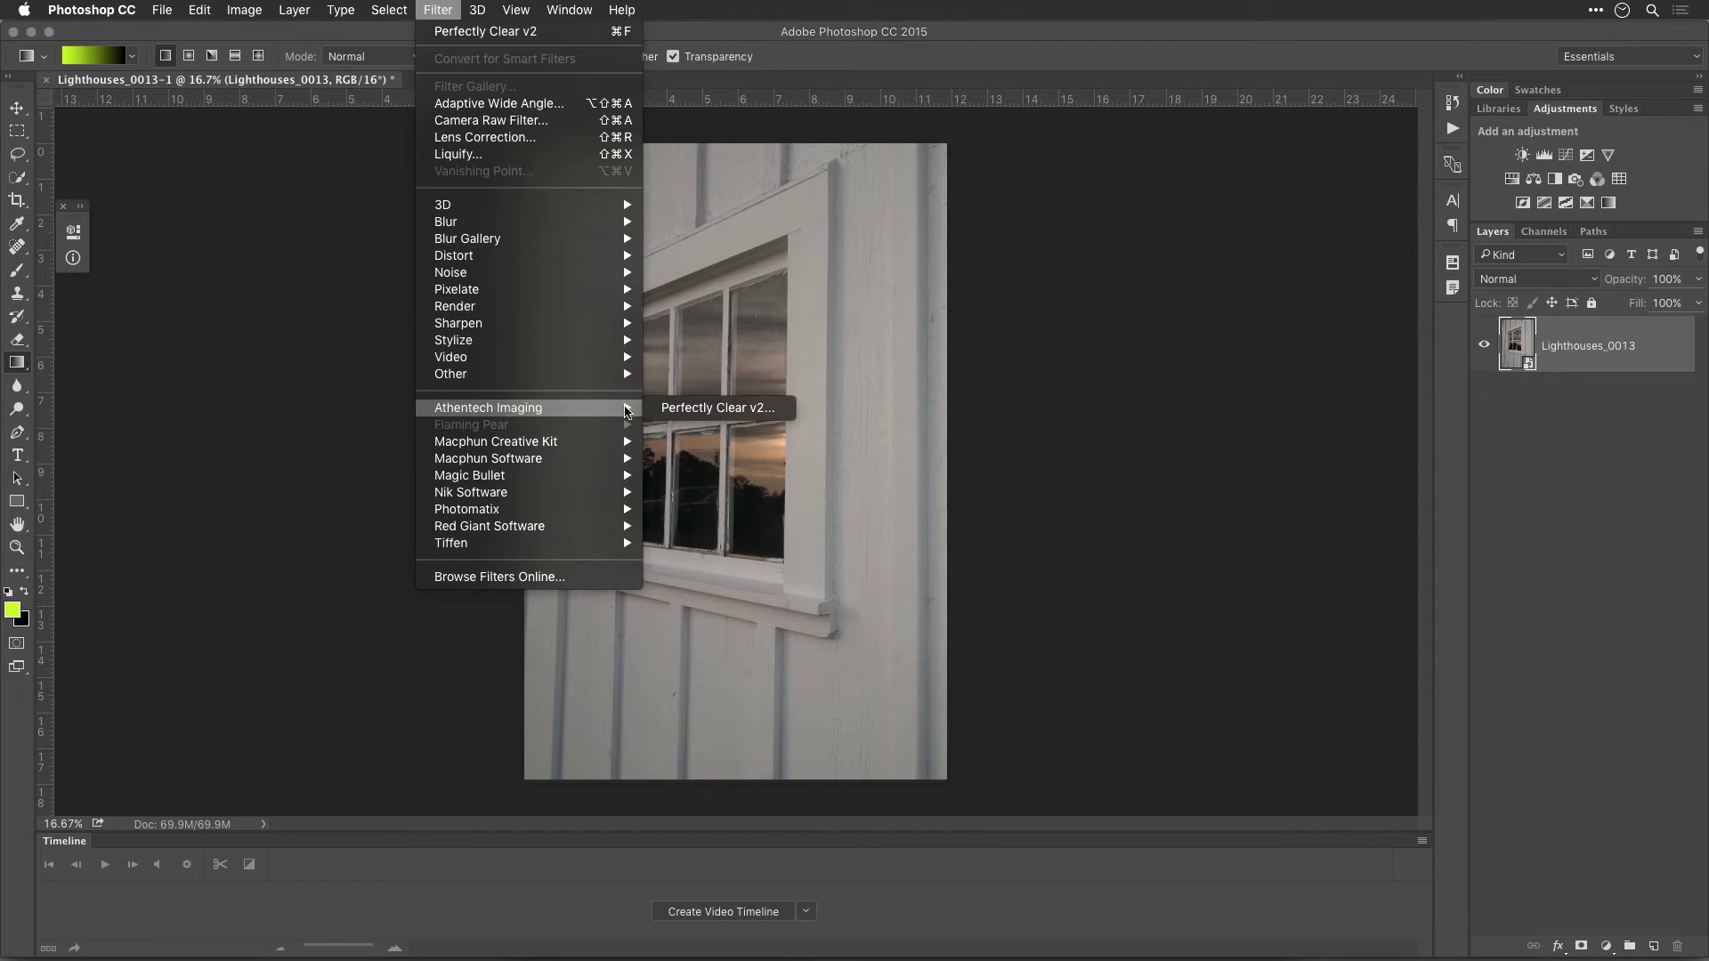
pyautogui.click(703, 409)
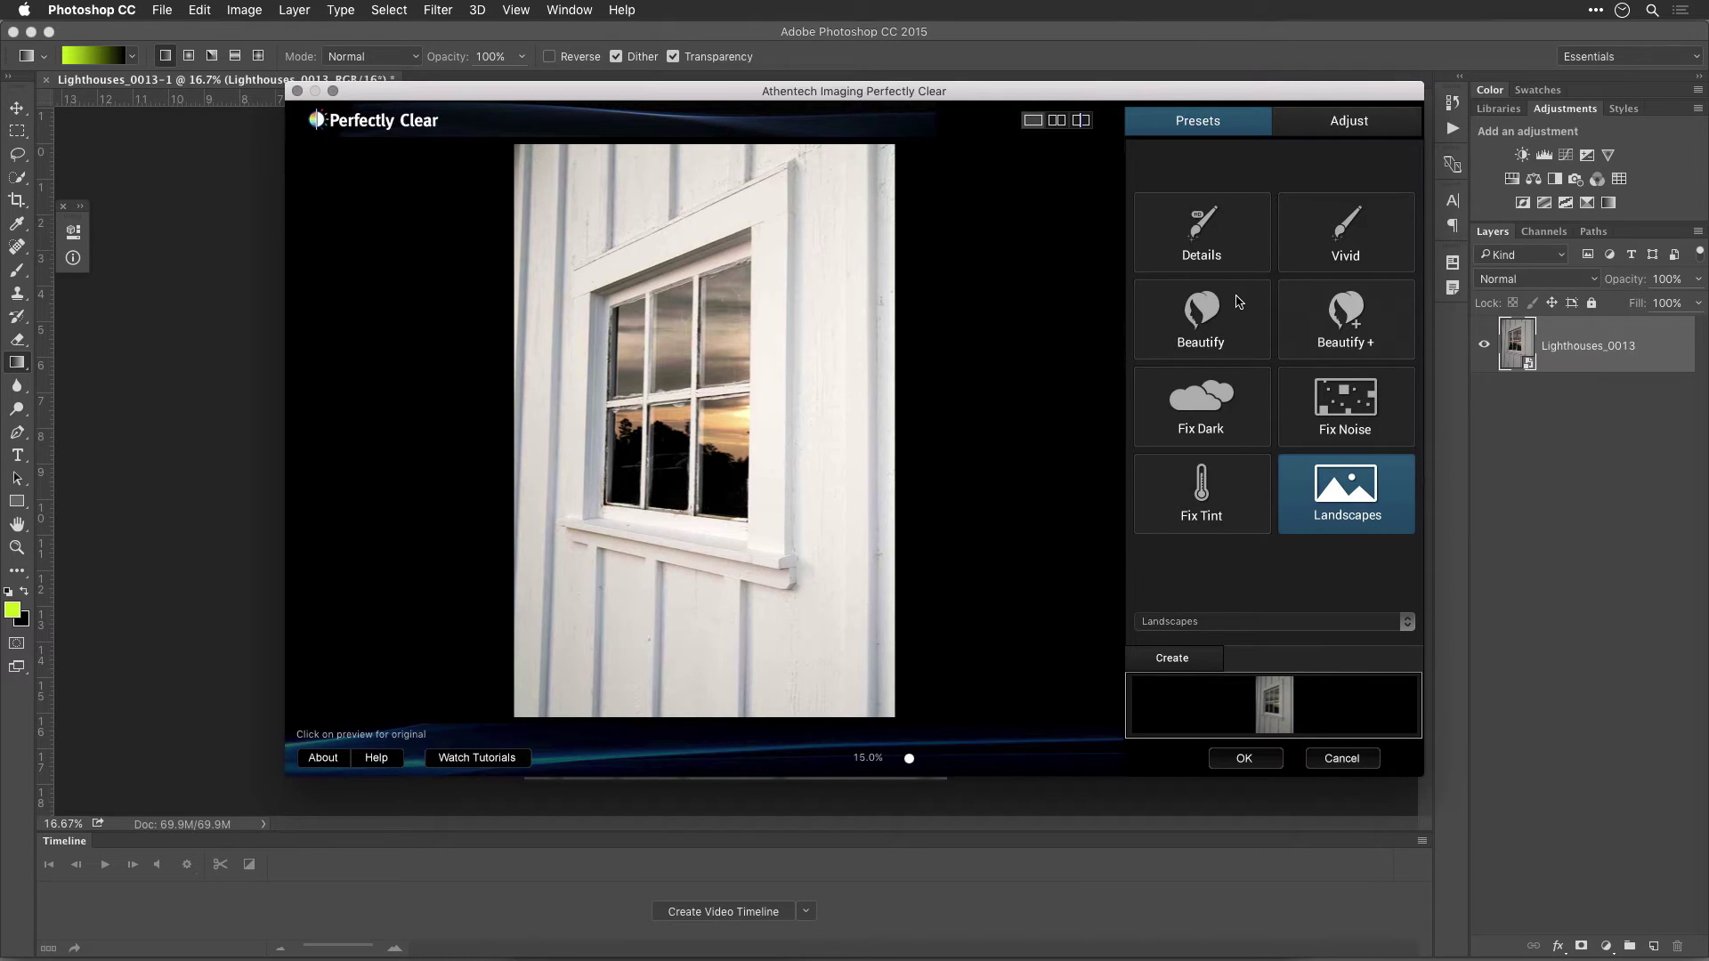
pyautogui.click(743, 479)
pyautogui.press('Return')
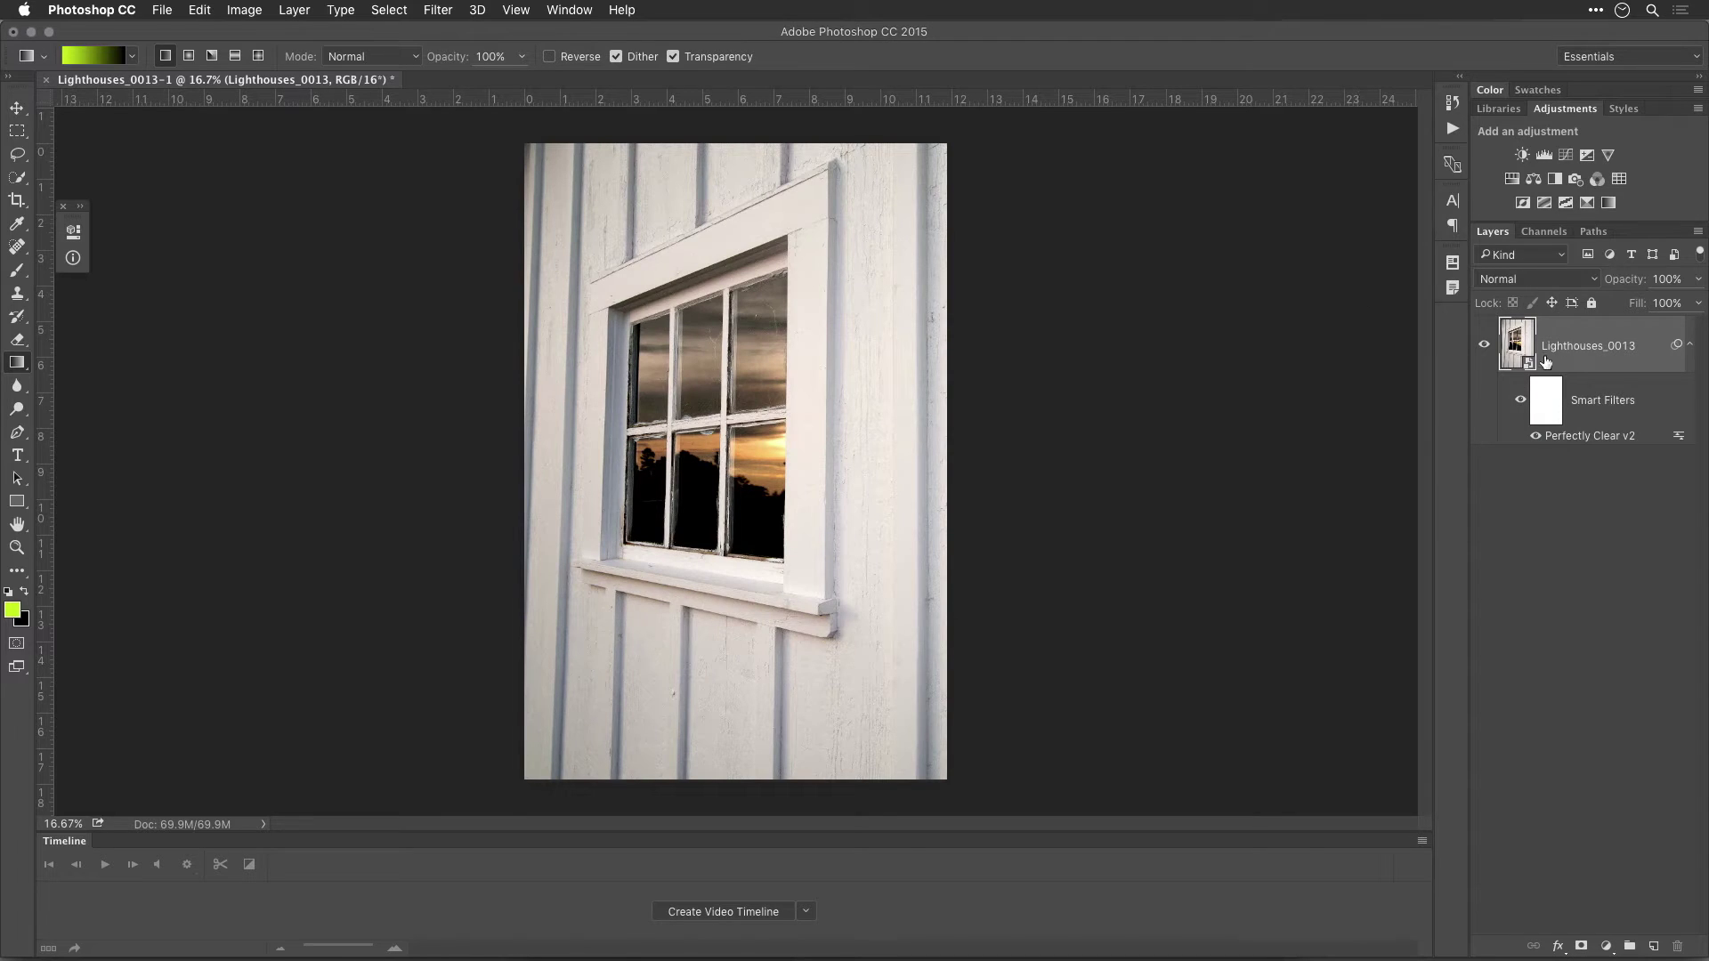
# - In the smart object's raw settings, set Lens Corrections Upright to Vertical after trying Off, Full and Auto
pyautogui.doubleClick(1527, 359)
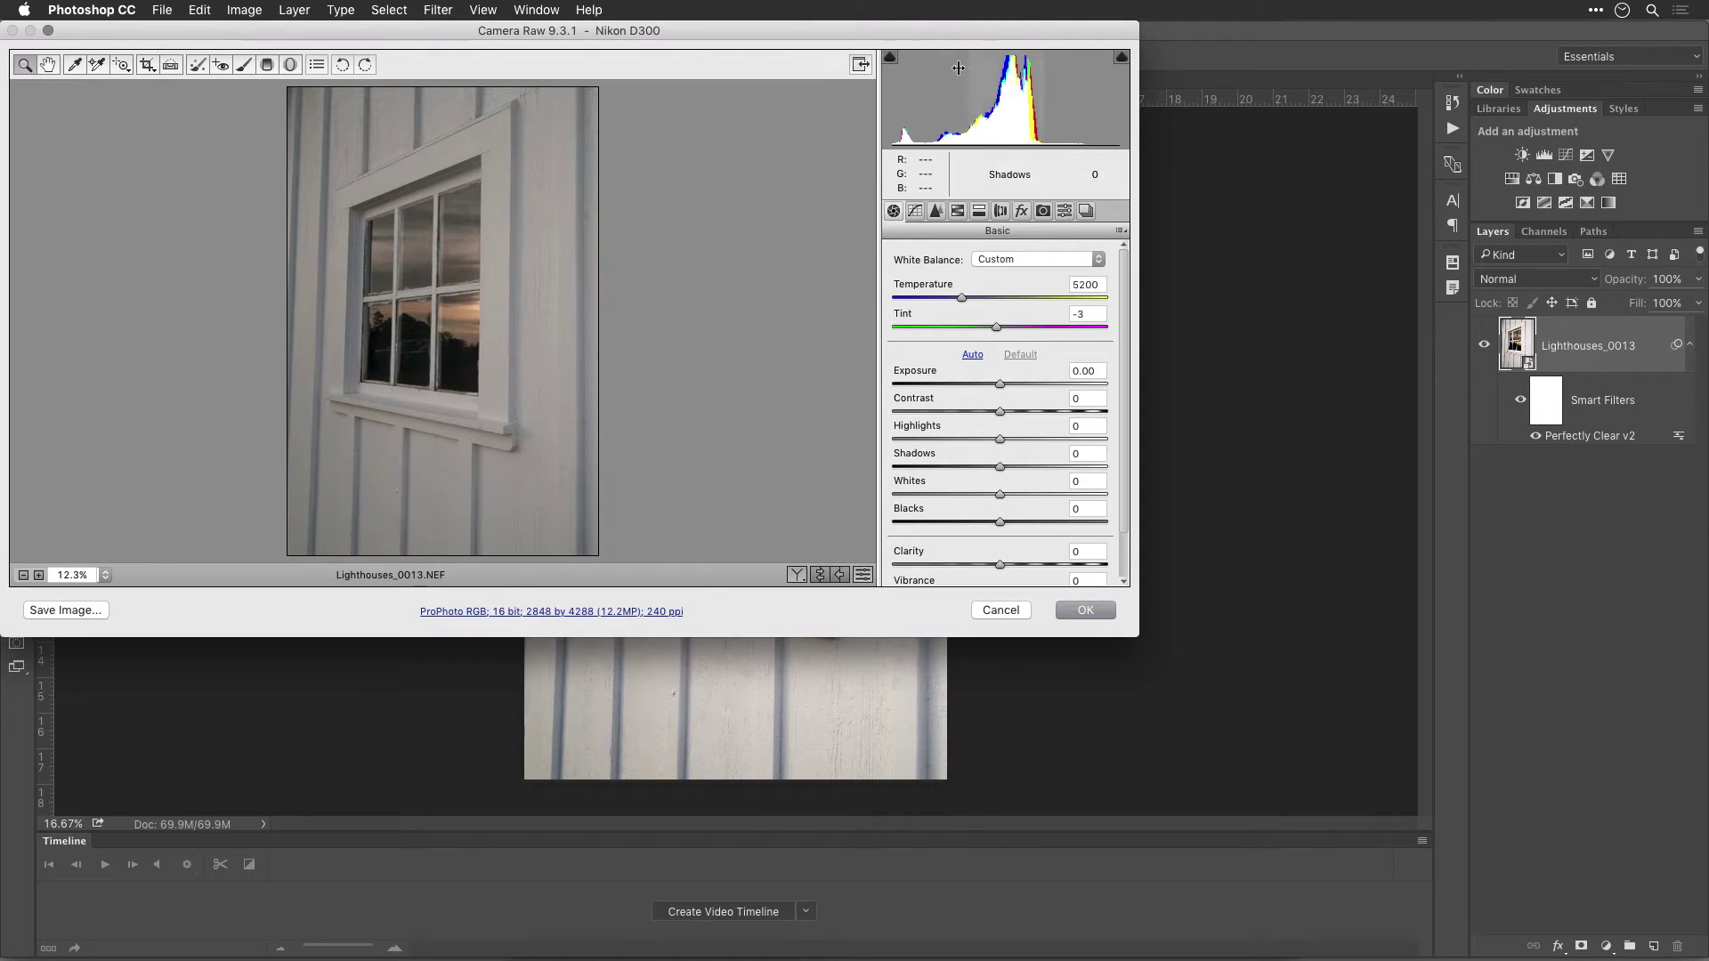
pyautogui.click(1000, 212)
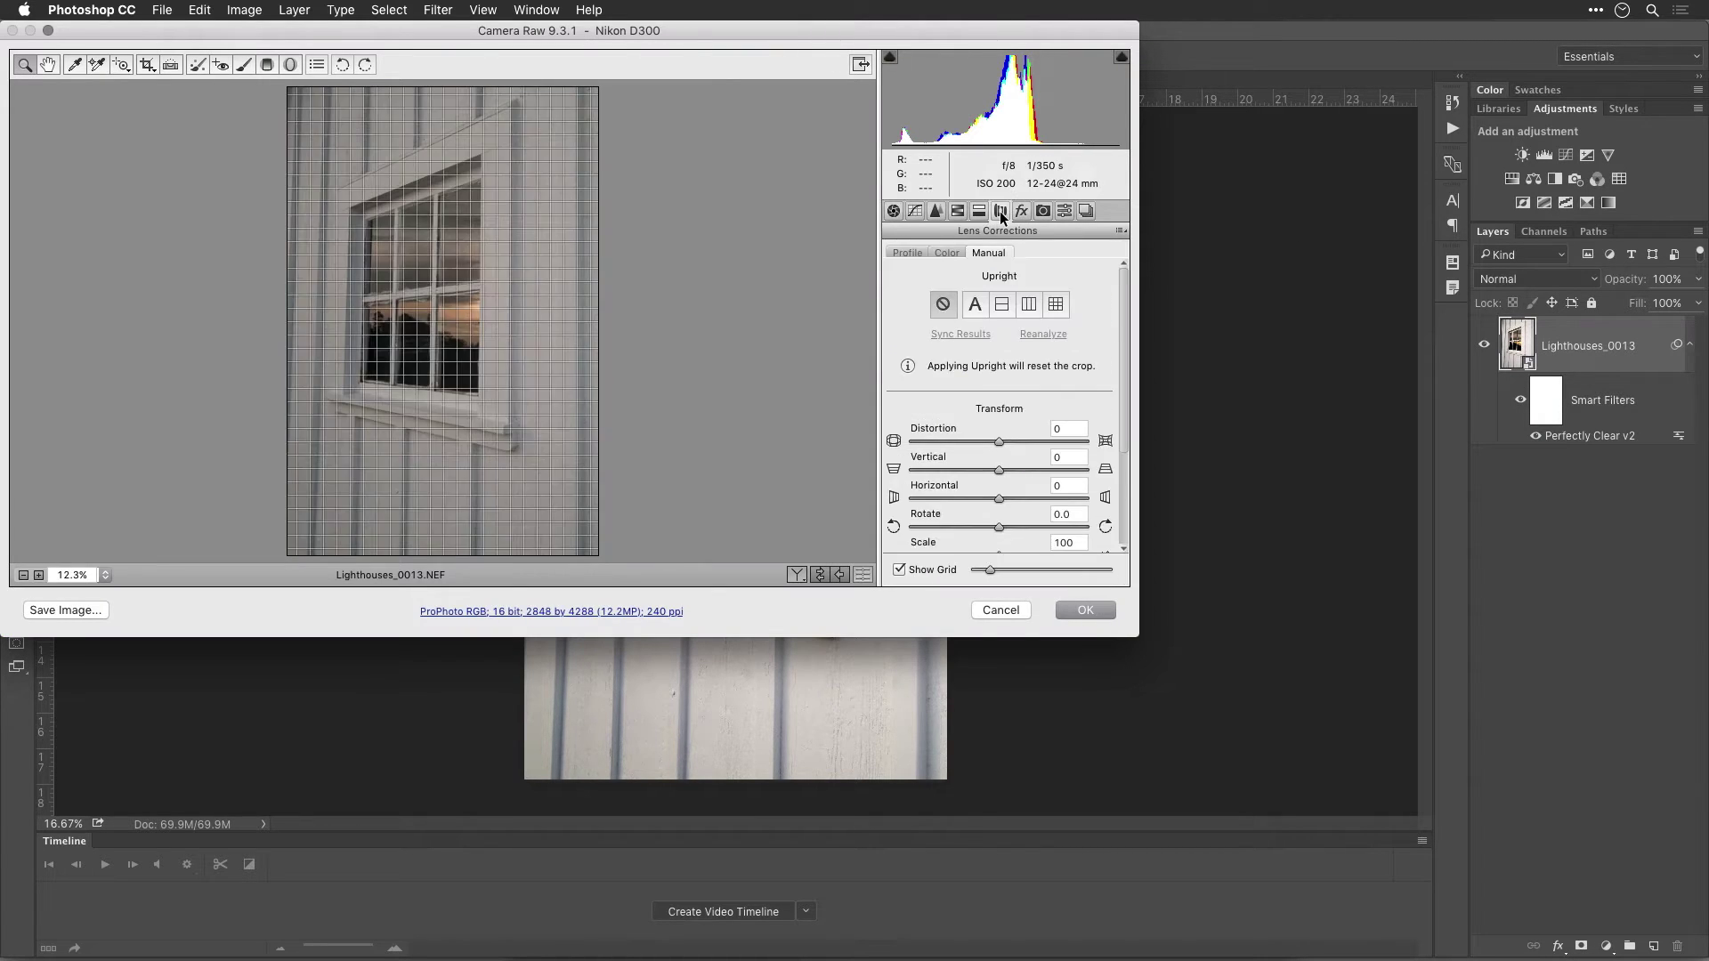
pyautogui.click(1028, 305)
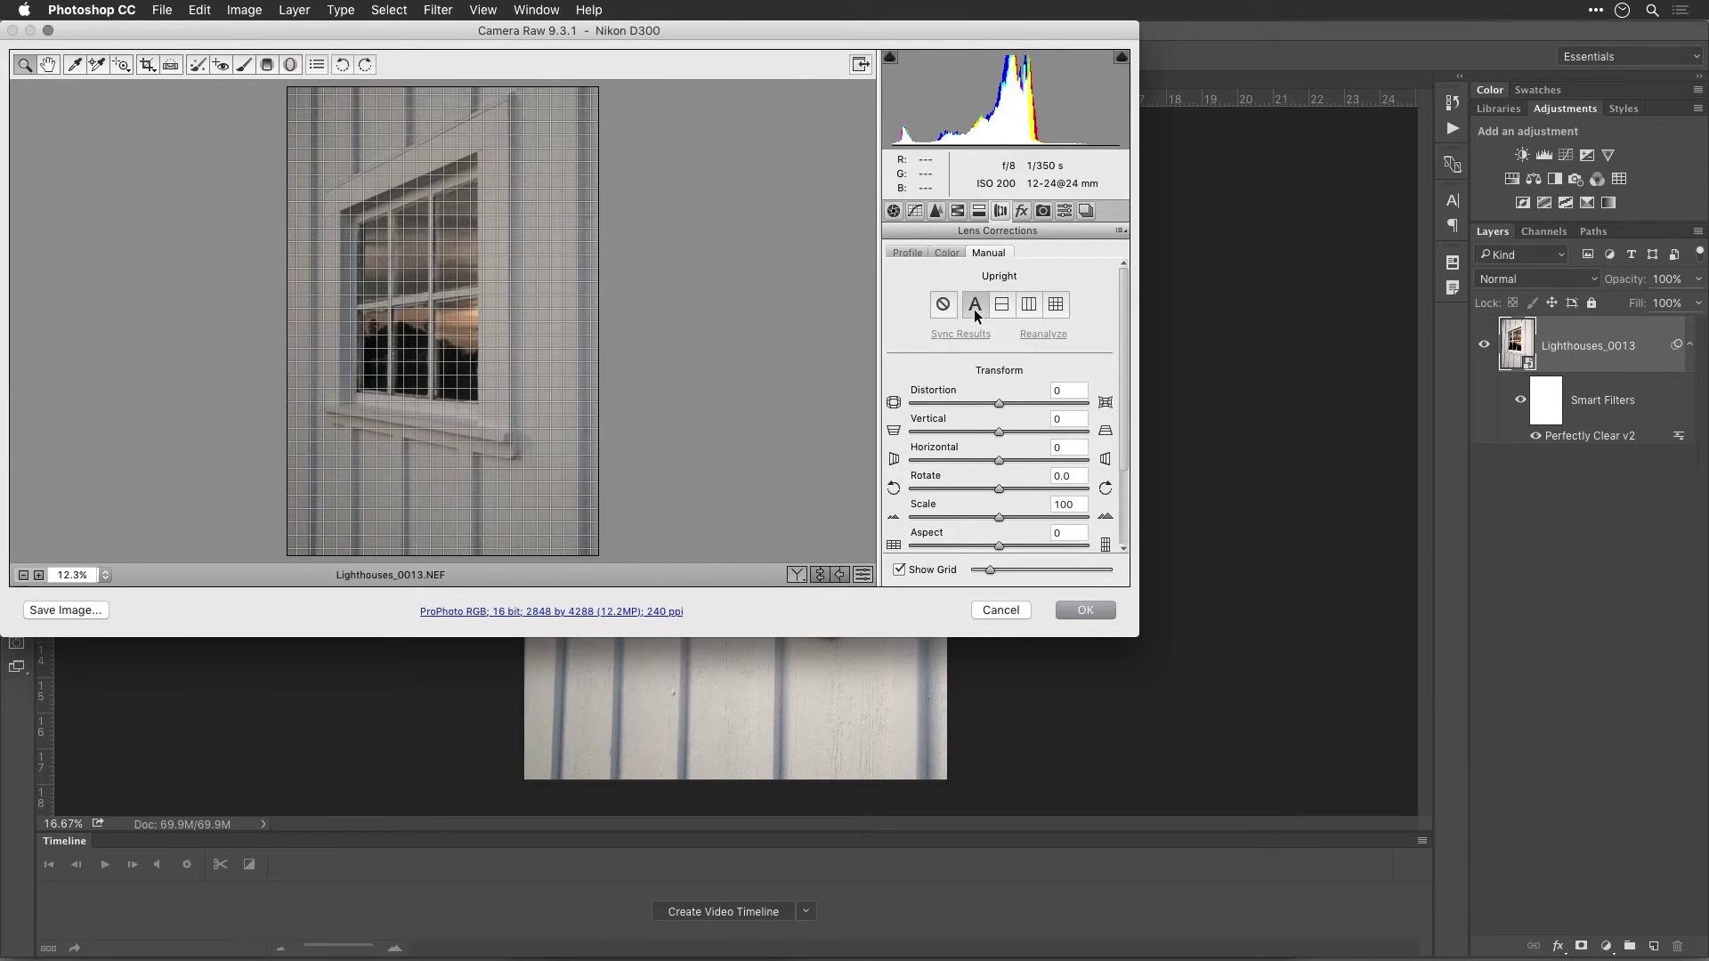
pyautogui.click(945, 305)
pyautogui.click(1056, 305)
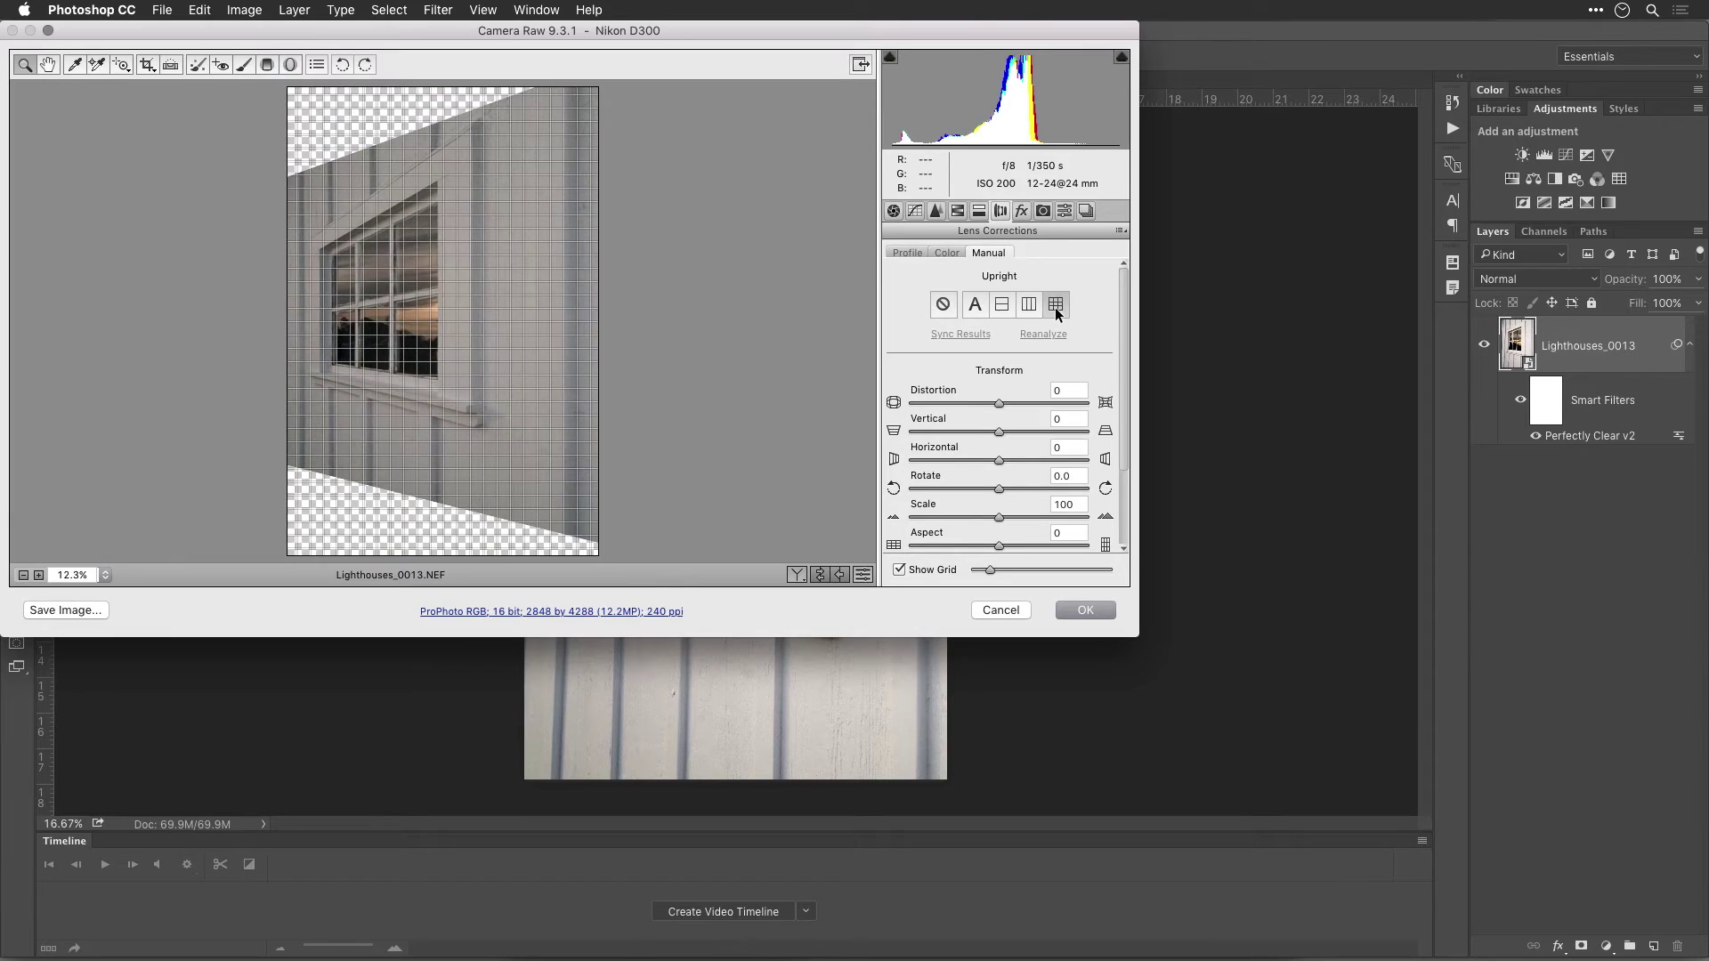
pyautogui.click(974, 306)
pyautogui.click(1020, 307)
pyautogui.click(1083, 611)
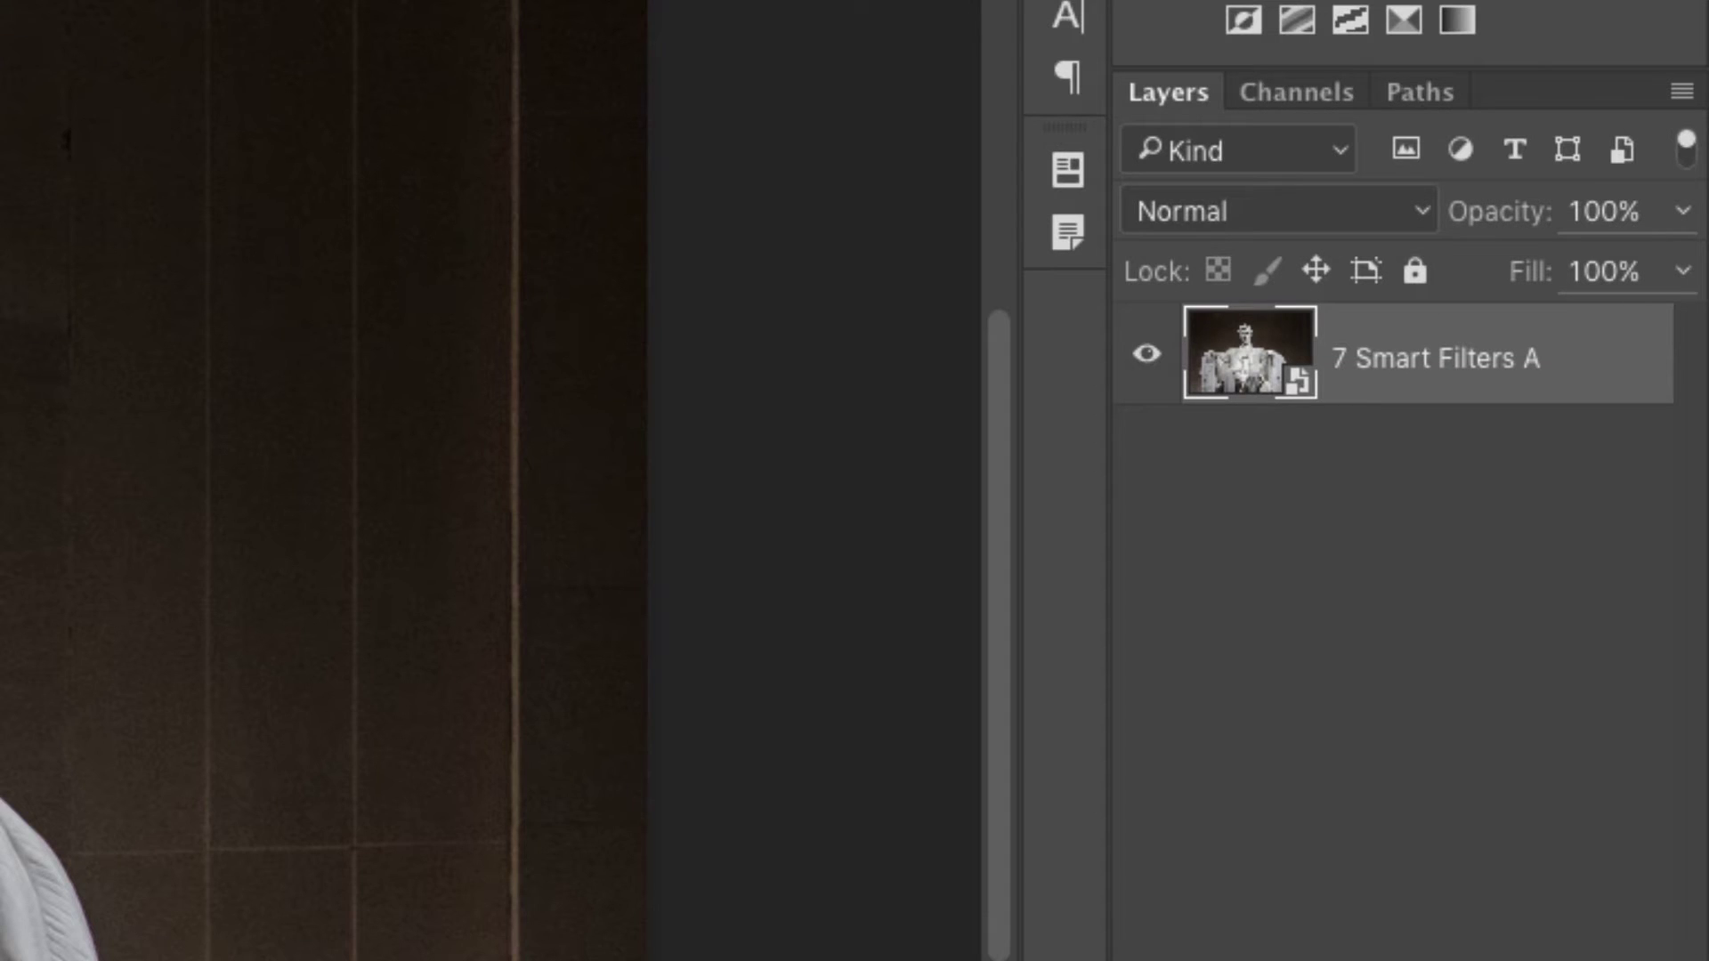
# - Run the Perfectly Clear v2 filter on the Lincoln statue photo
pyautogui.click(437, 10)
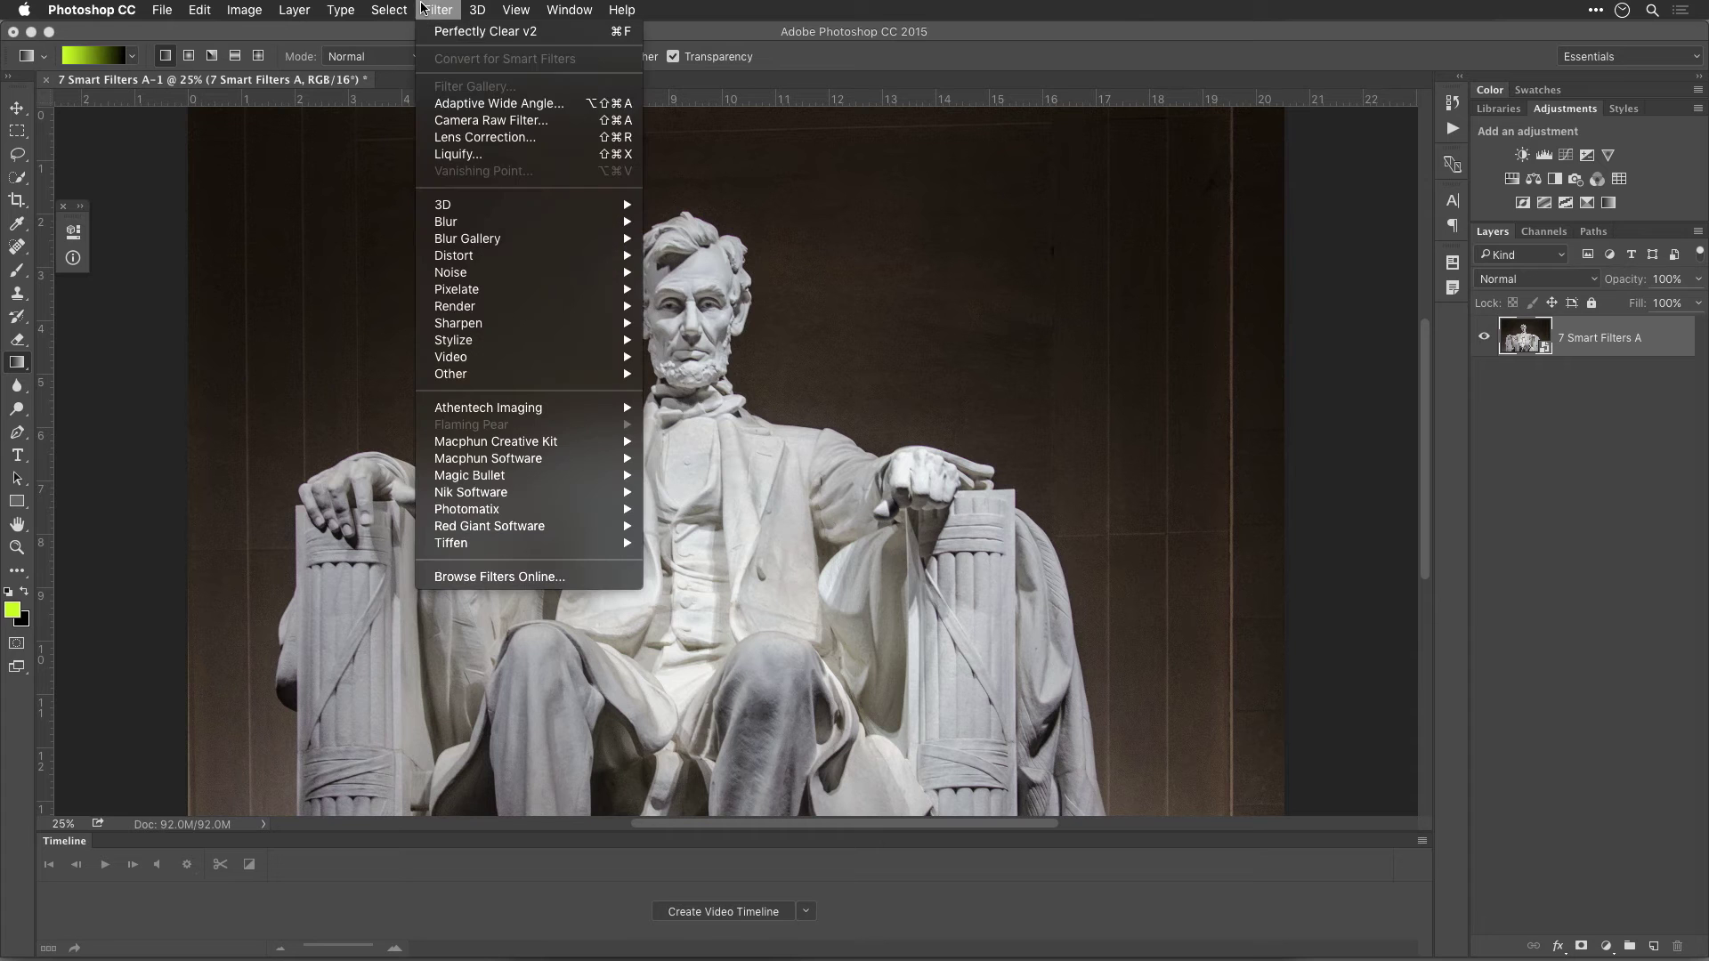
pyautogui.moveTo(531, 408)
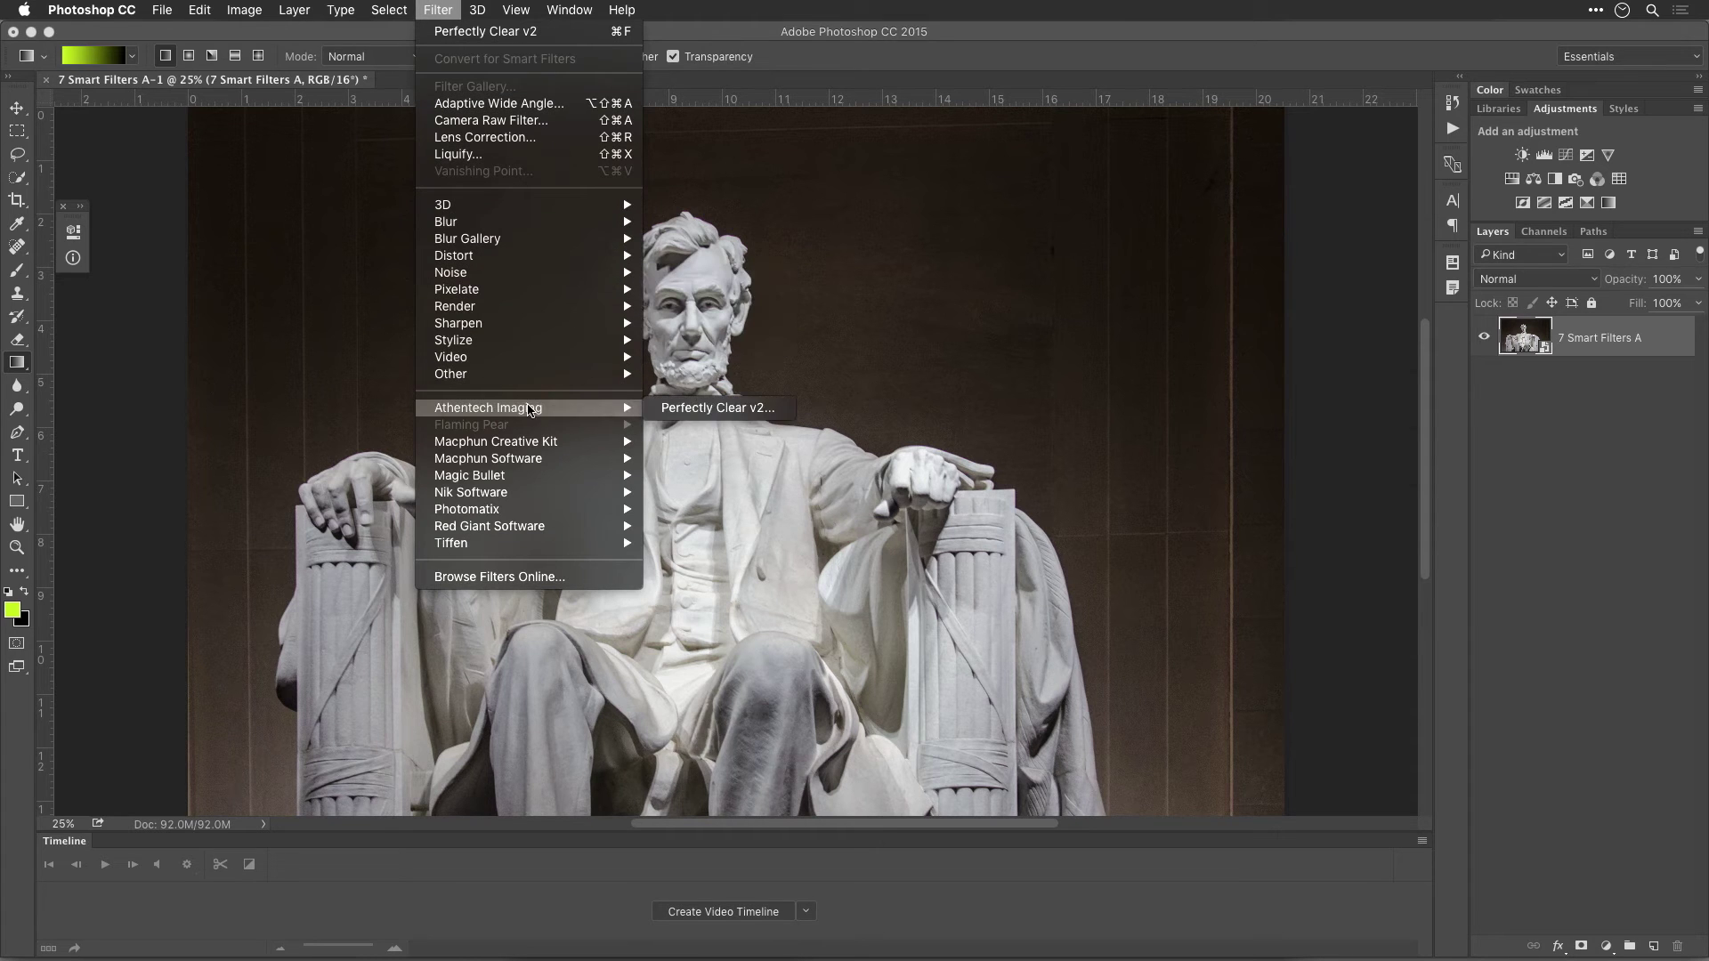
pyautogui.click(682, 415)
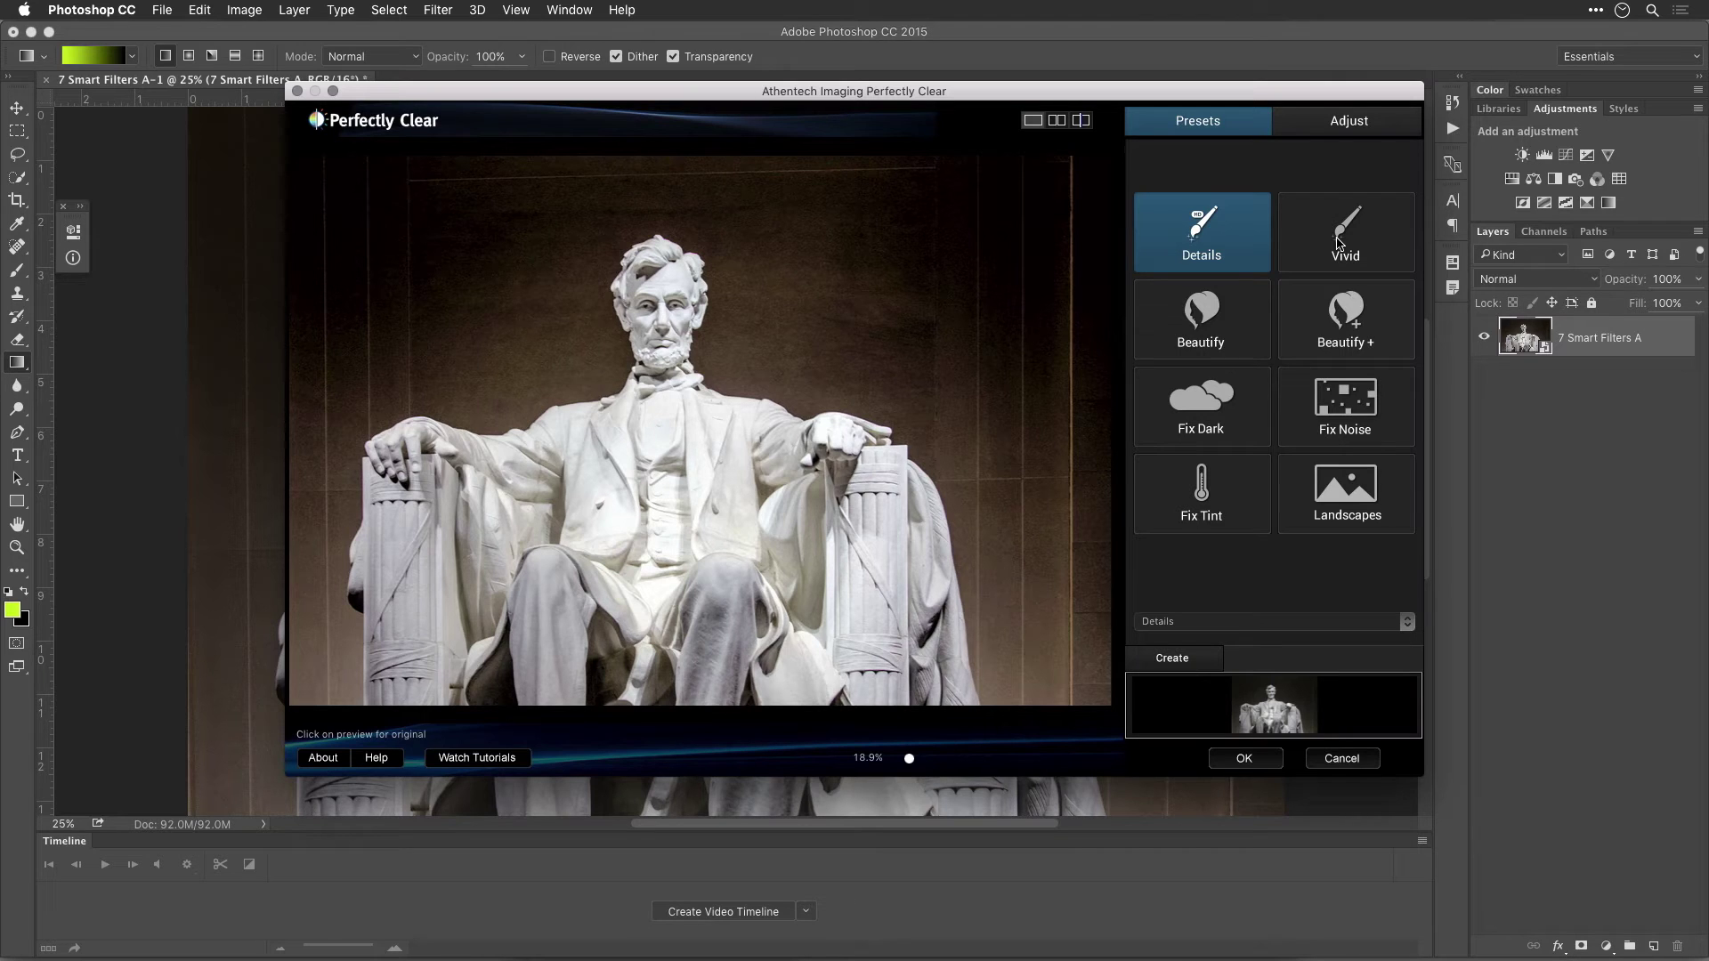
# - Compare Vivid and Landscapes, settle on the Details preset, and zoom the preview on the statue's face
pyautogui.click(1338, 242)
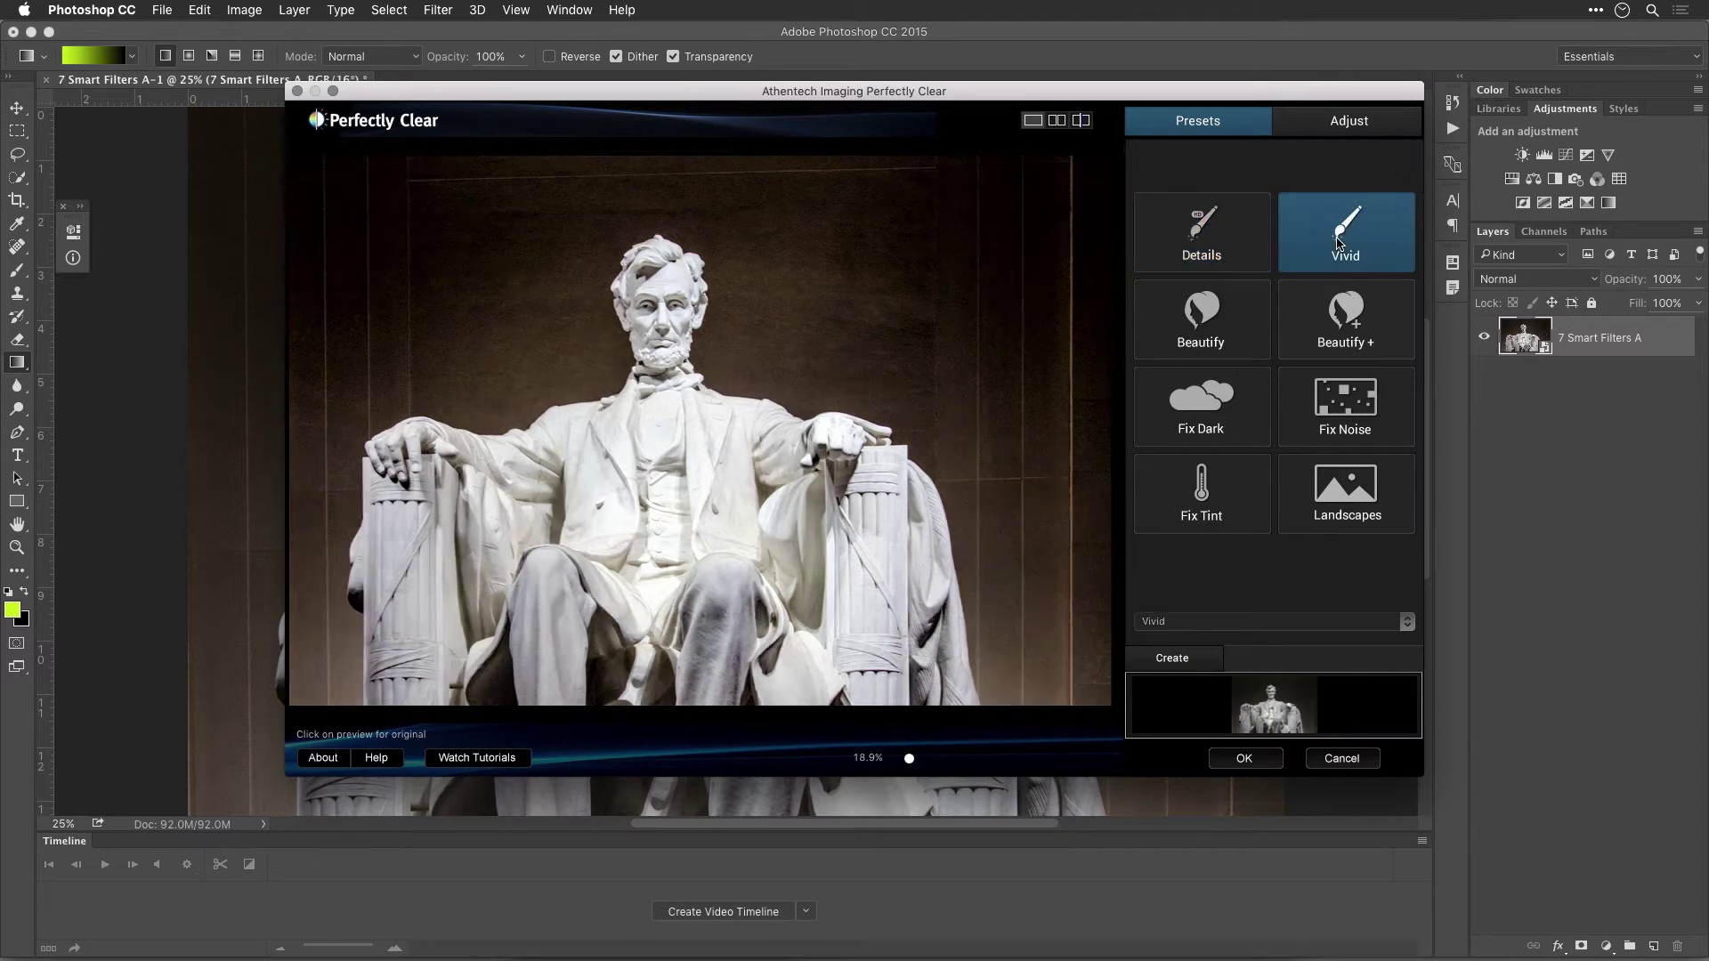
pyautogui.click(899, 365)
pyautogui.click(899, 365)
pyautogui.click(1320, 505)
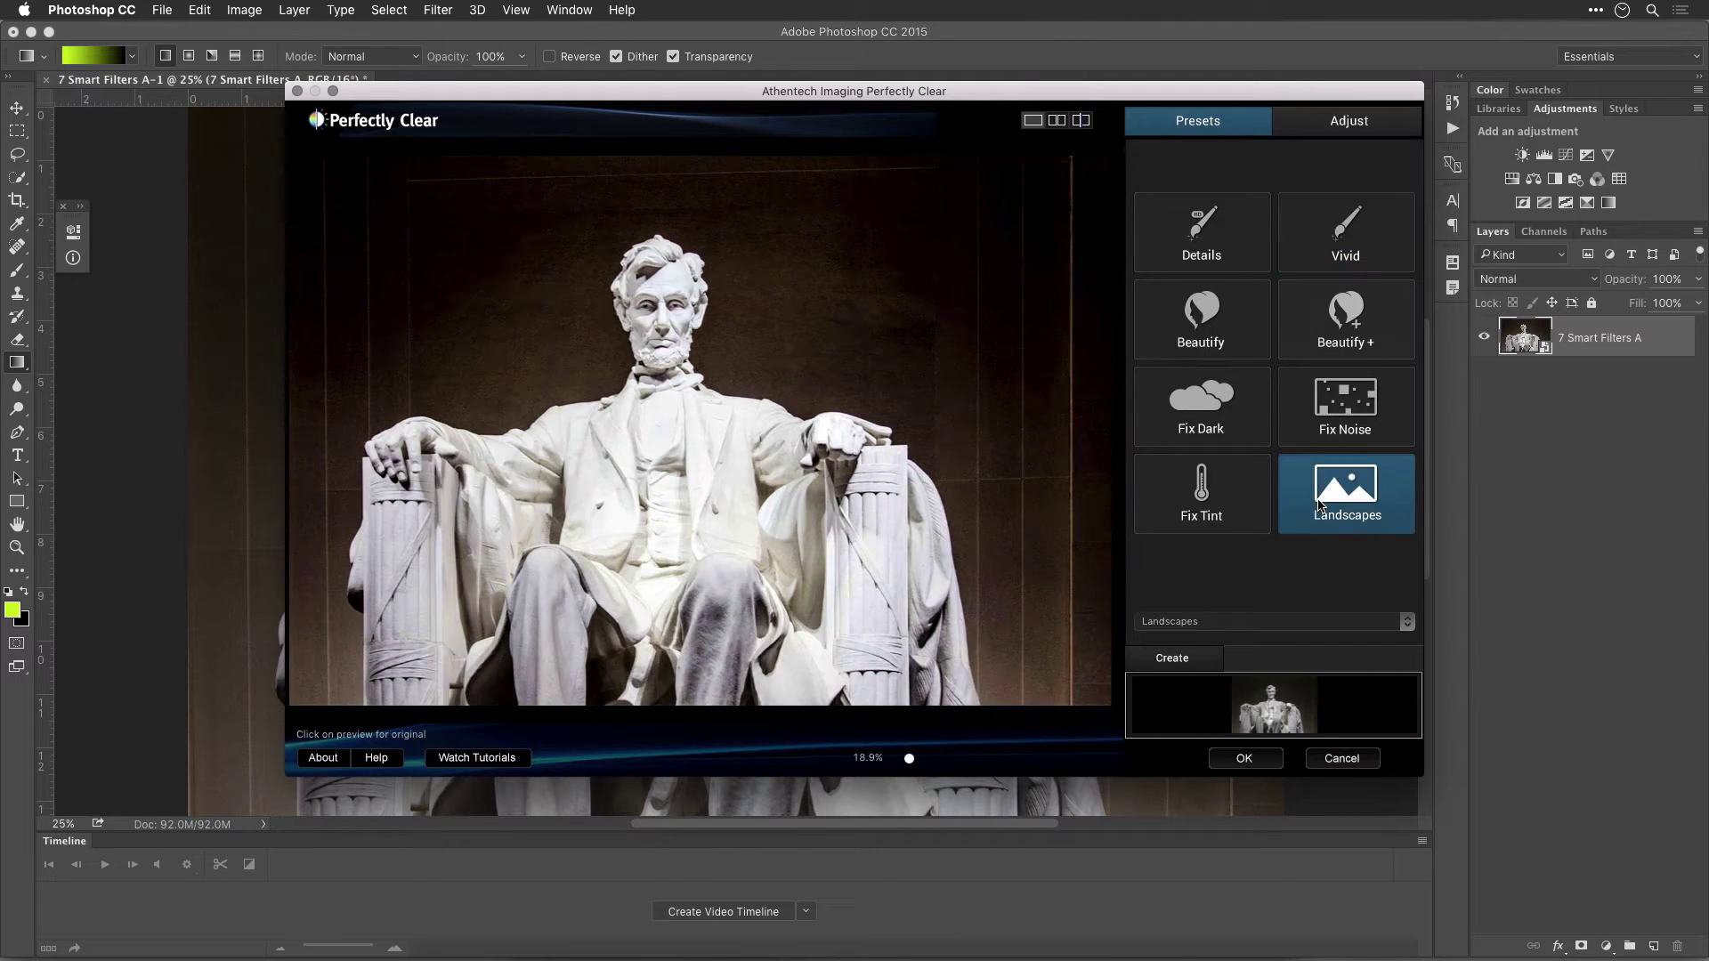
pyautogui.click(1212, 263)
pyautogui.click(1343, 129)
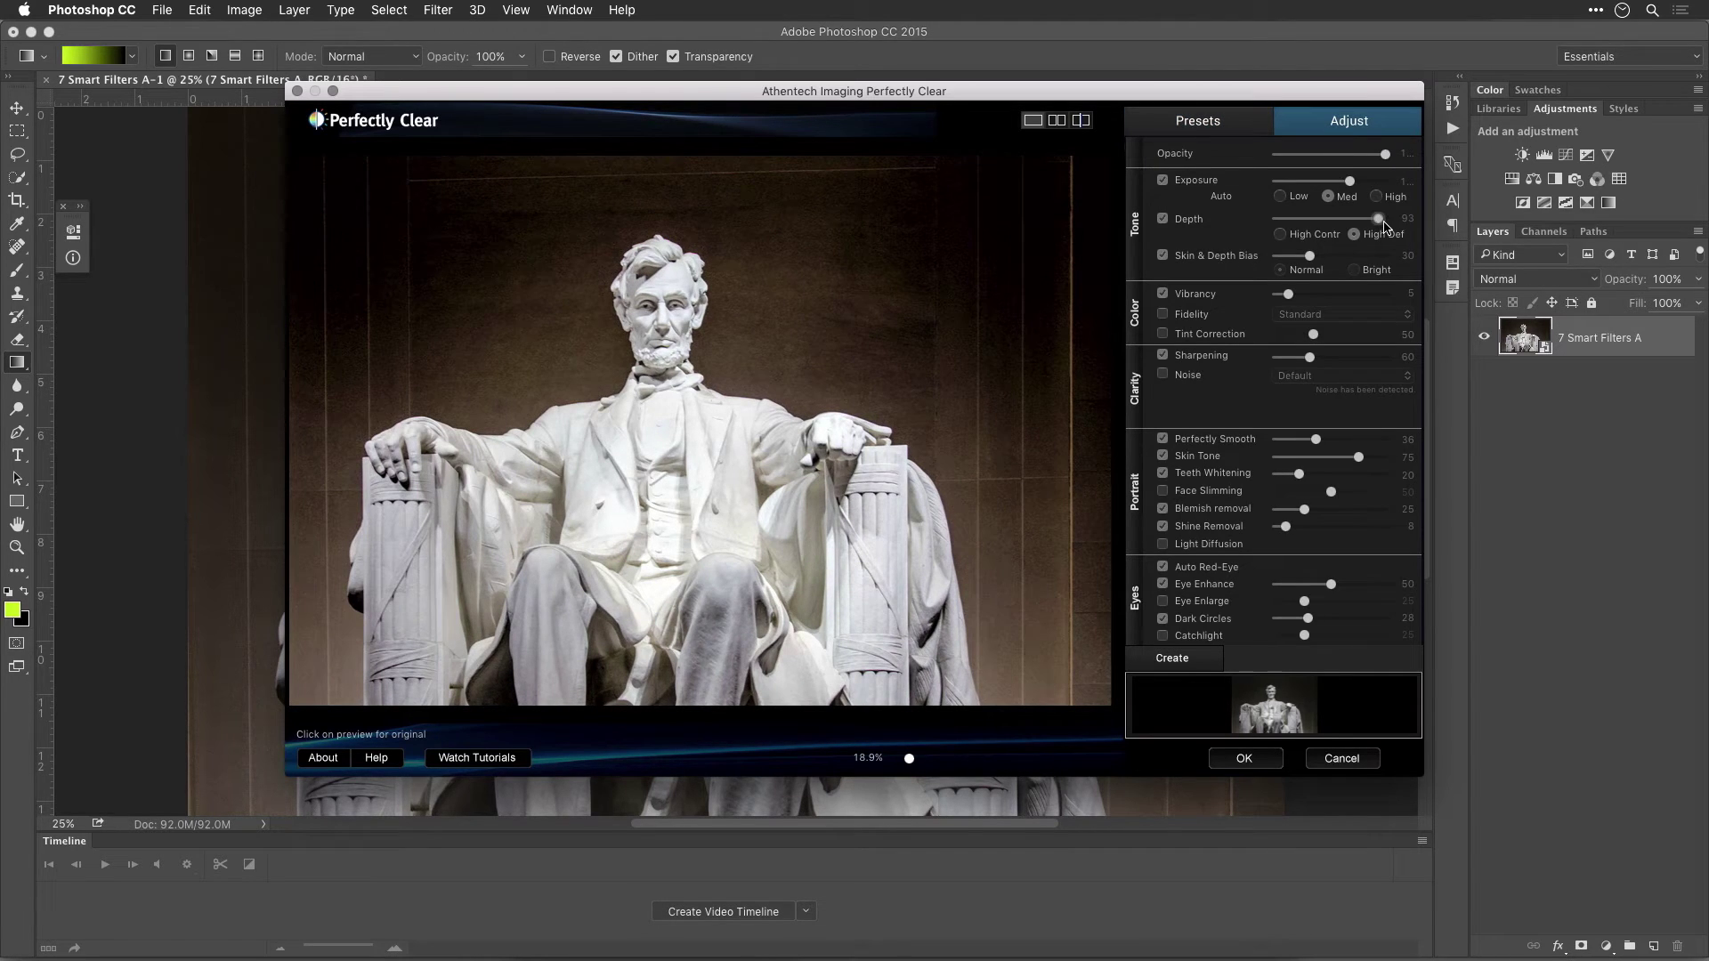
pyautogui.click(1274, 698)
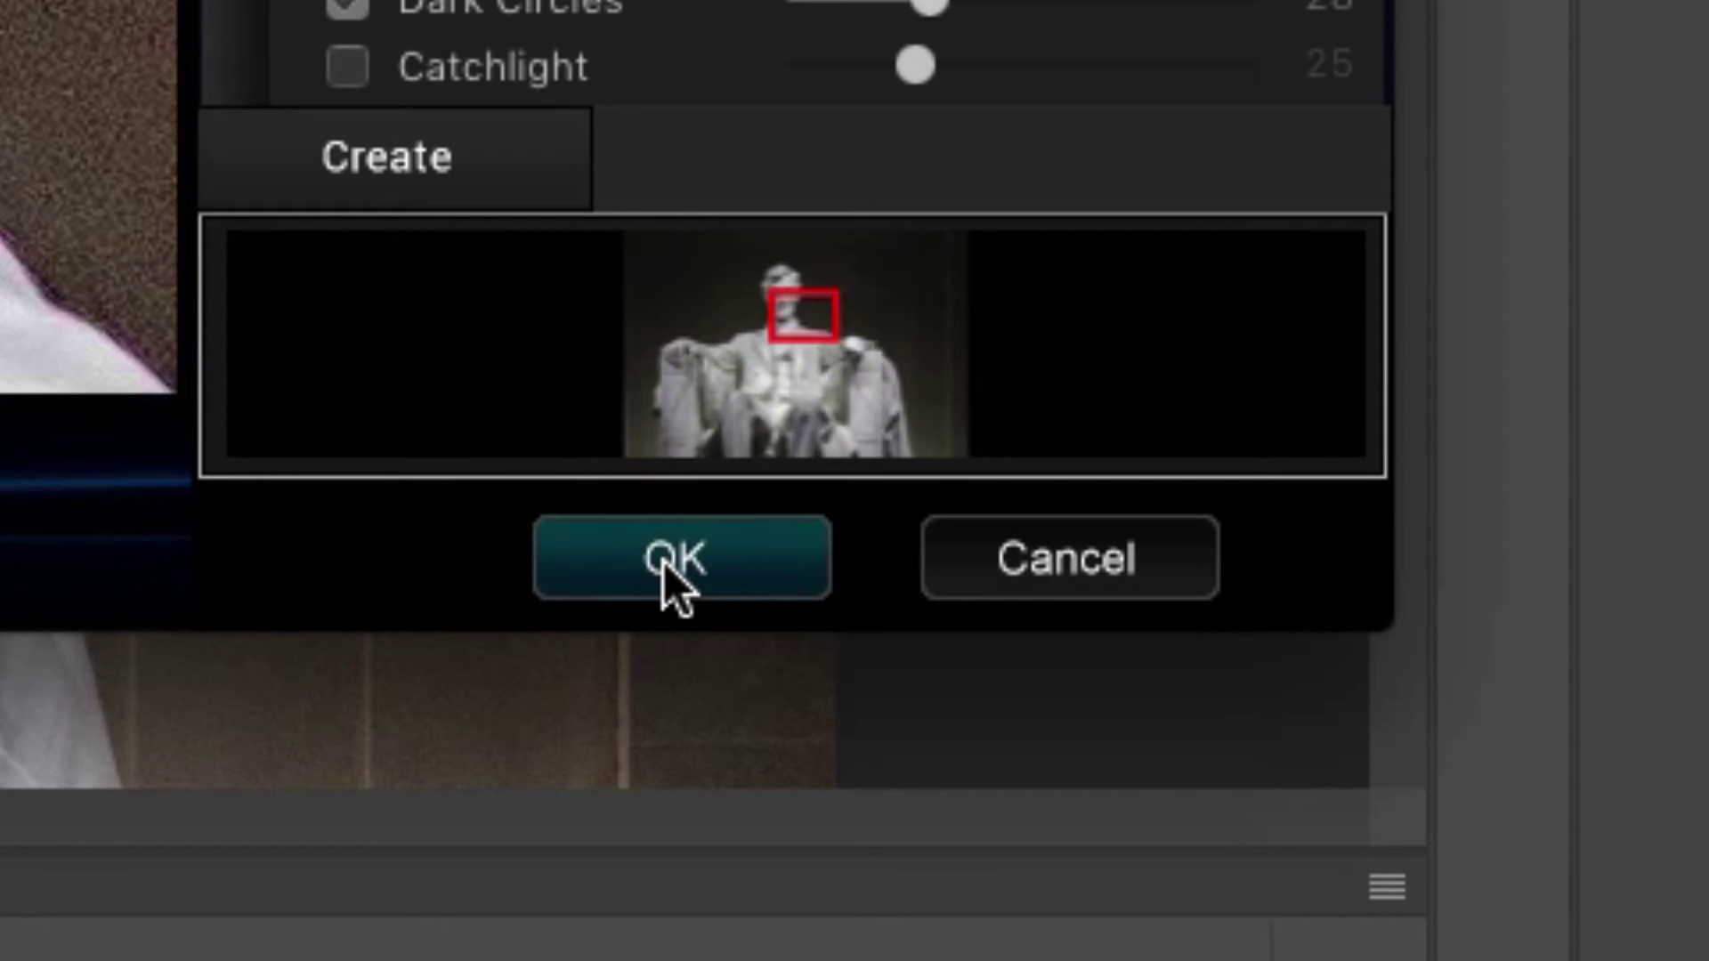
# - Apply Perfectly Clear, then retune it to Exposure 80, Vibrancy 30 and High Contrast Depth 47
pyautogui.click(674, 583)
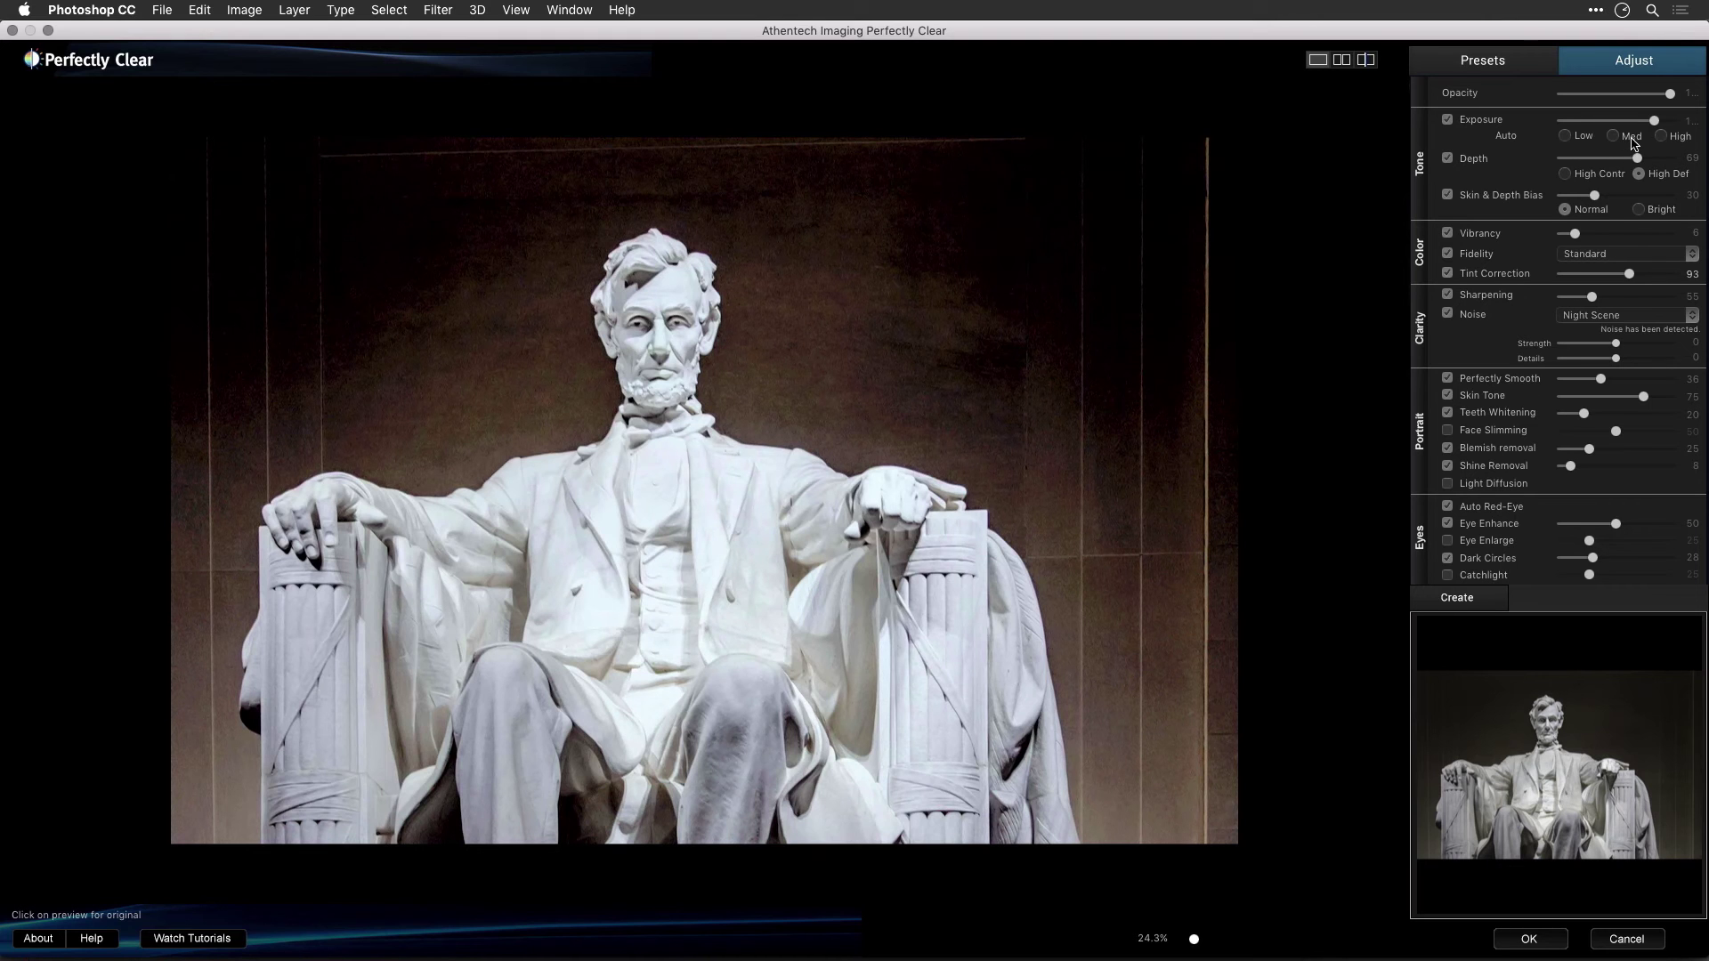
pyautogui.click(1635, 121)
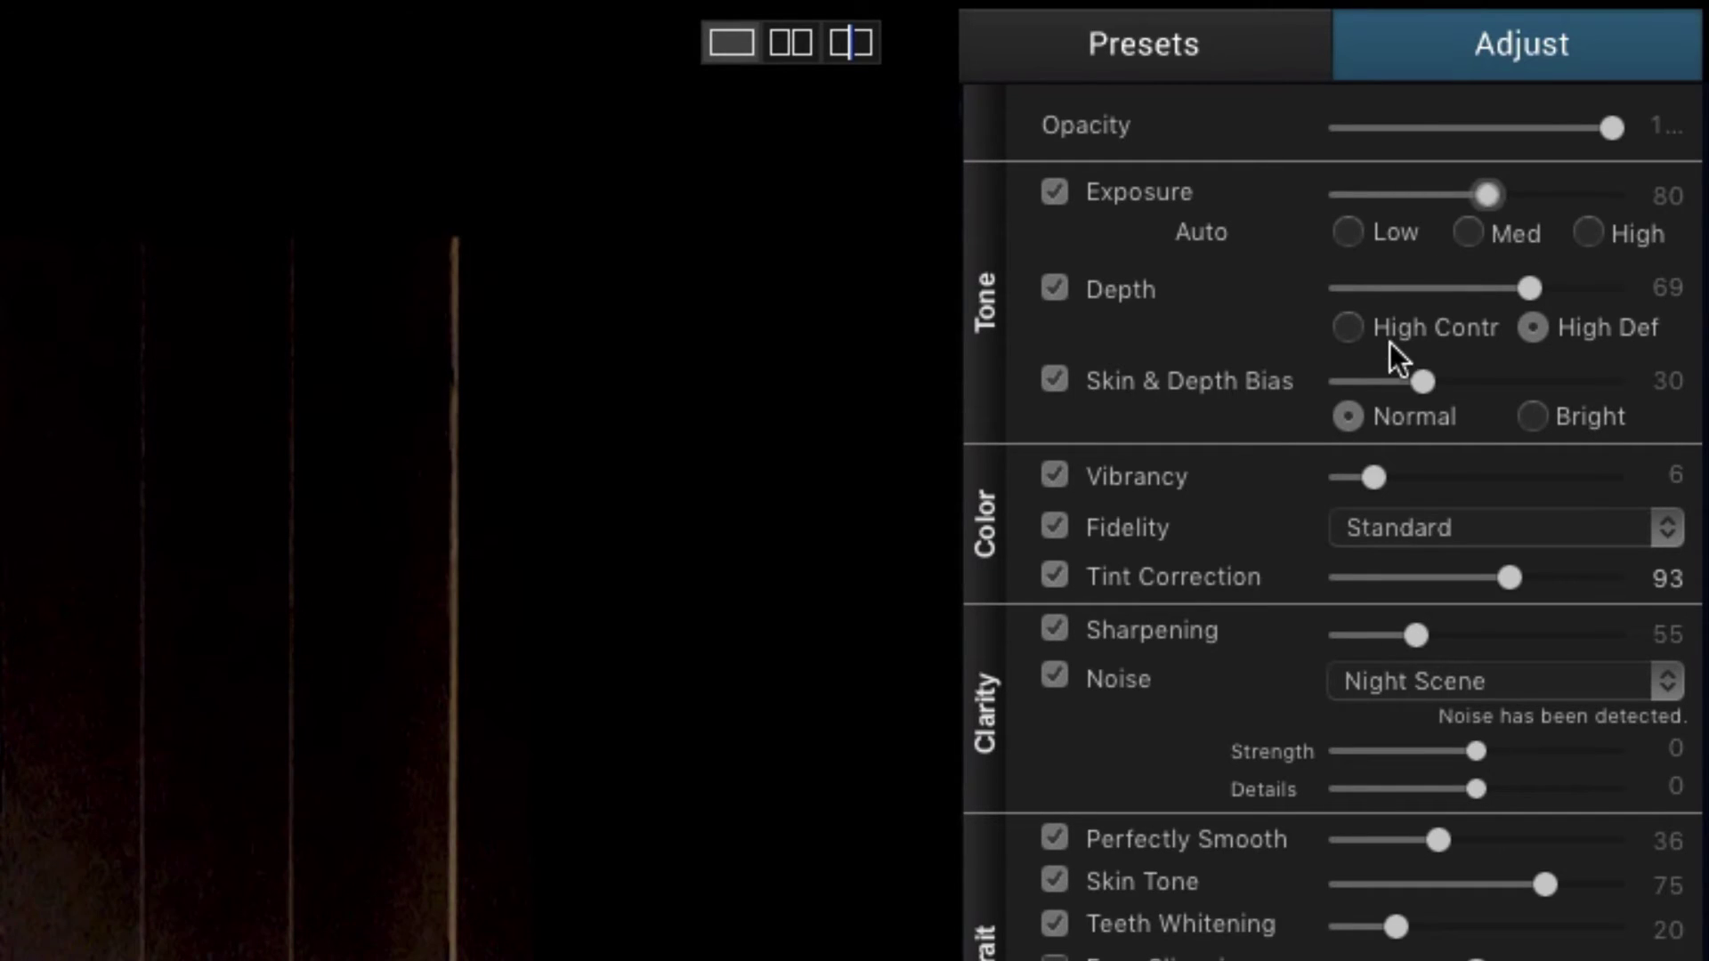
pyautogui.moveTo(1435, 468); pyautogui.dragTo(1508, 477)
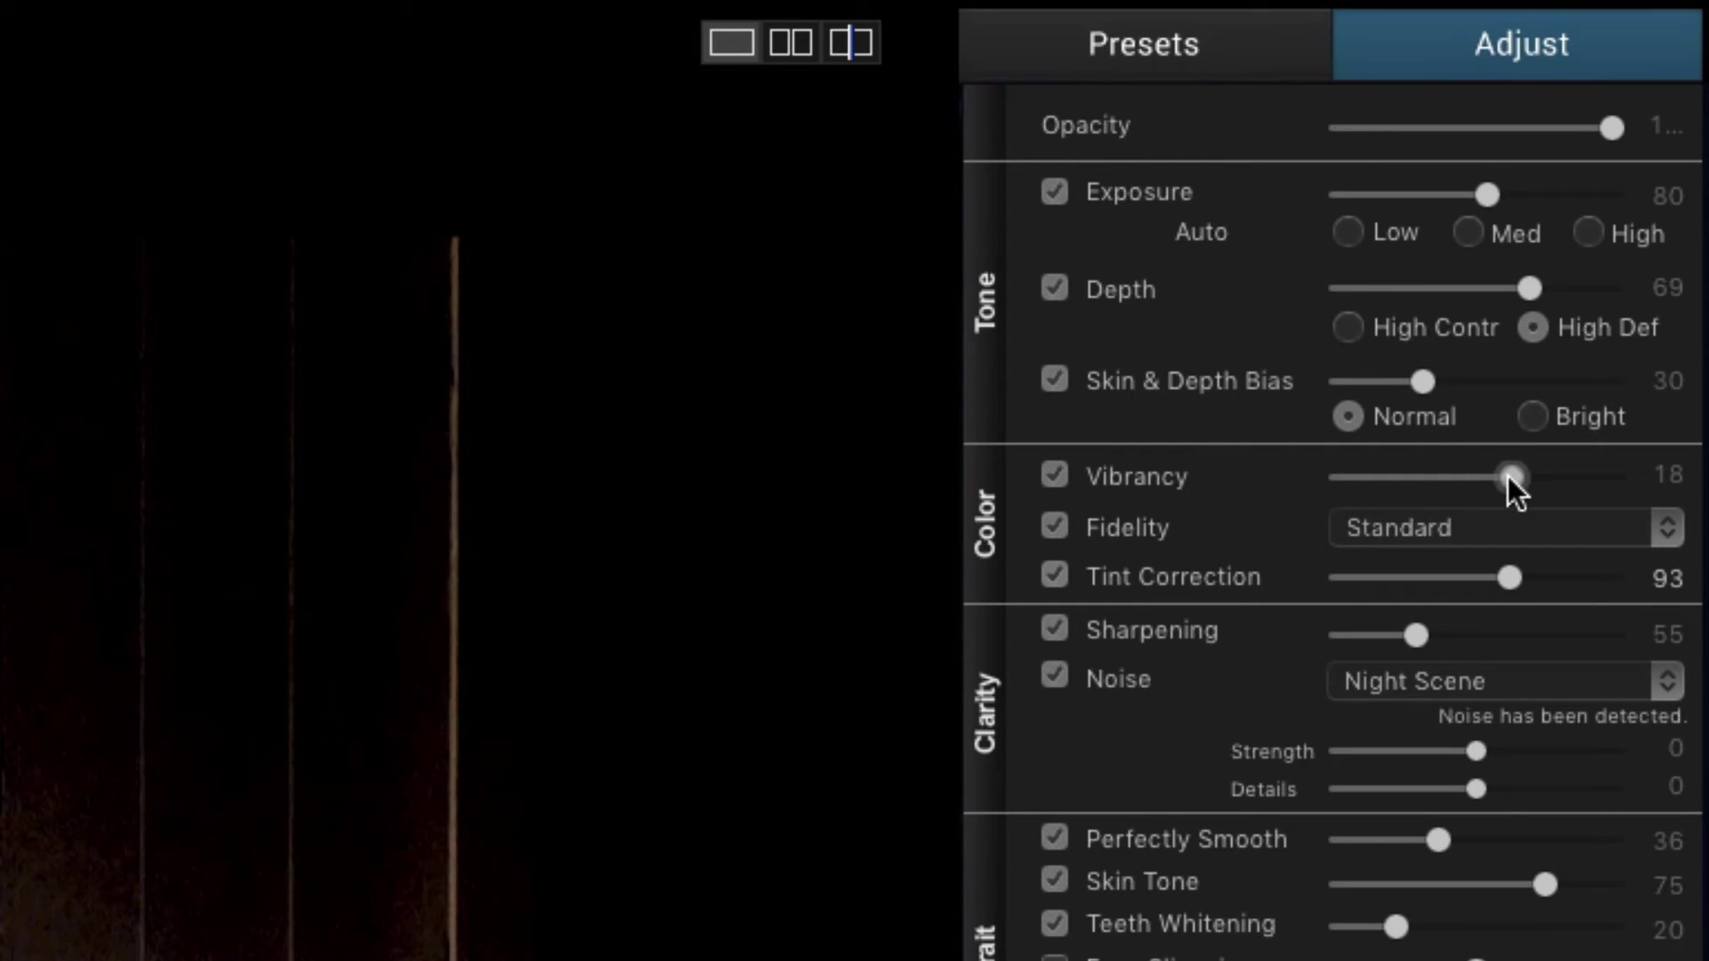
pyautogui.click(1467, 289)
pyautogui.click(1348, 329)
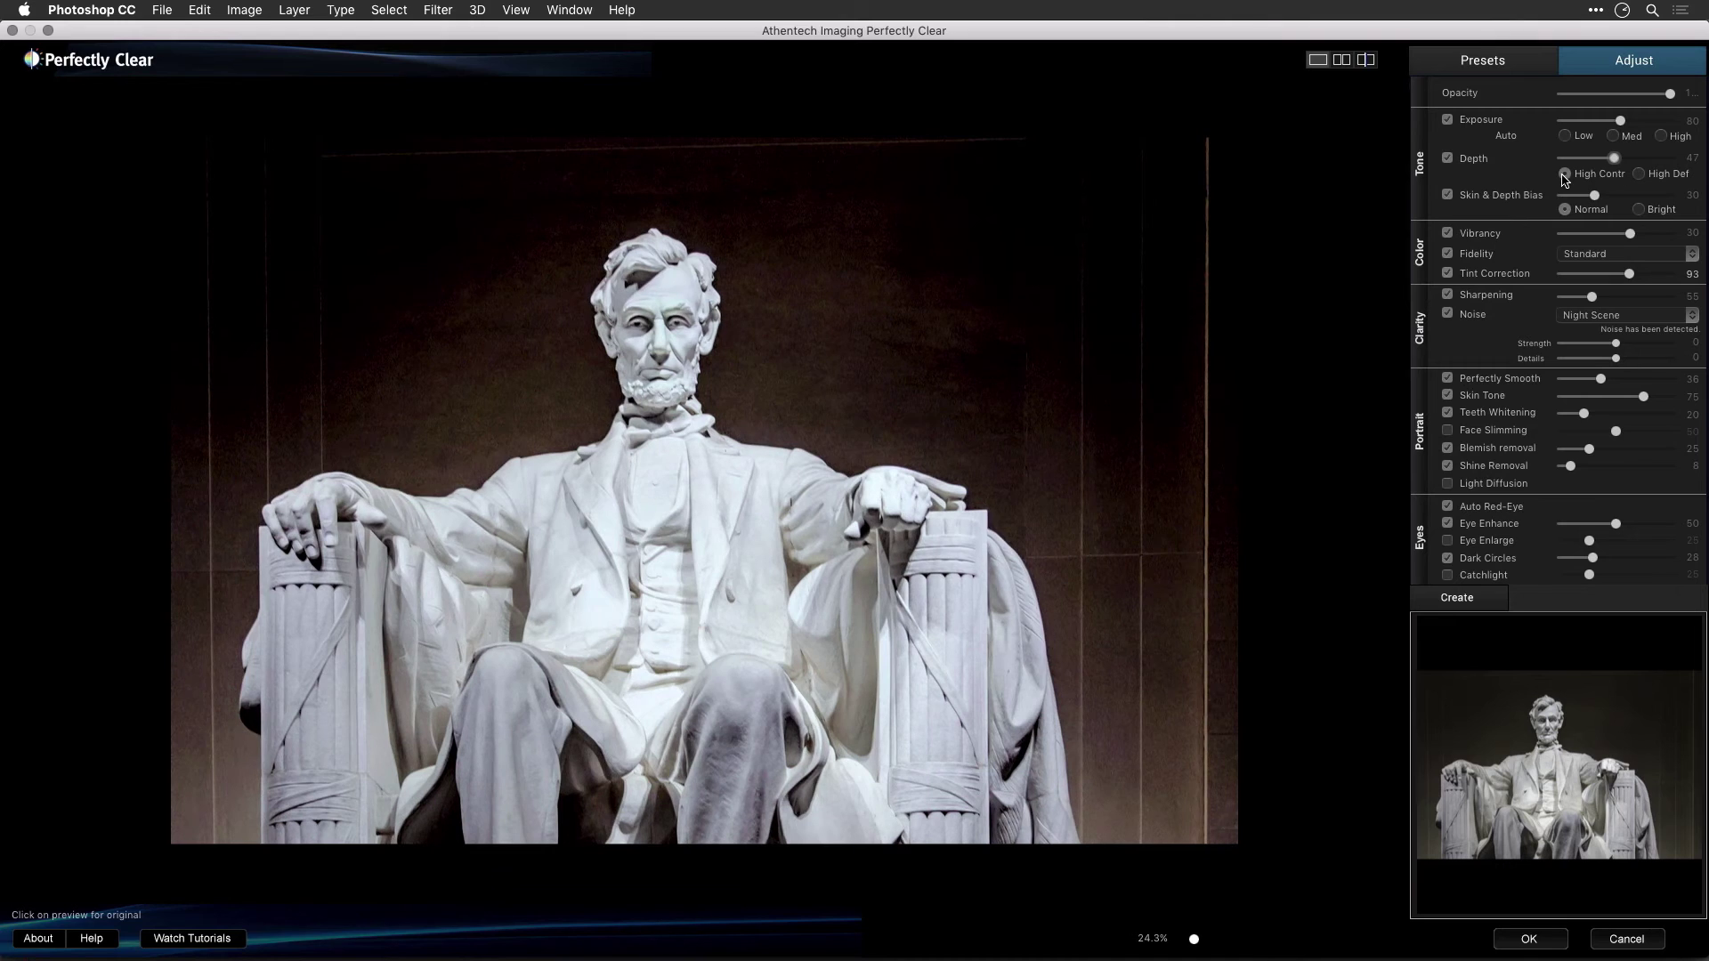
pyautogui.press('Return')
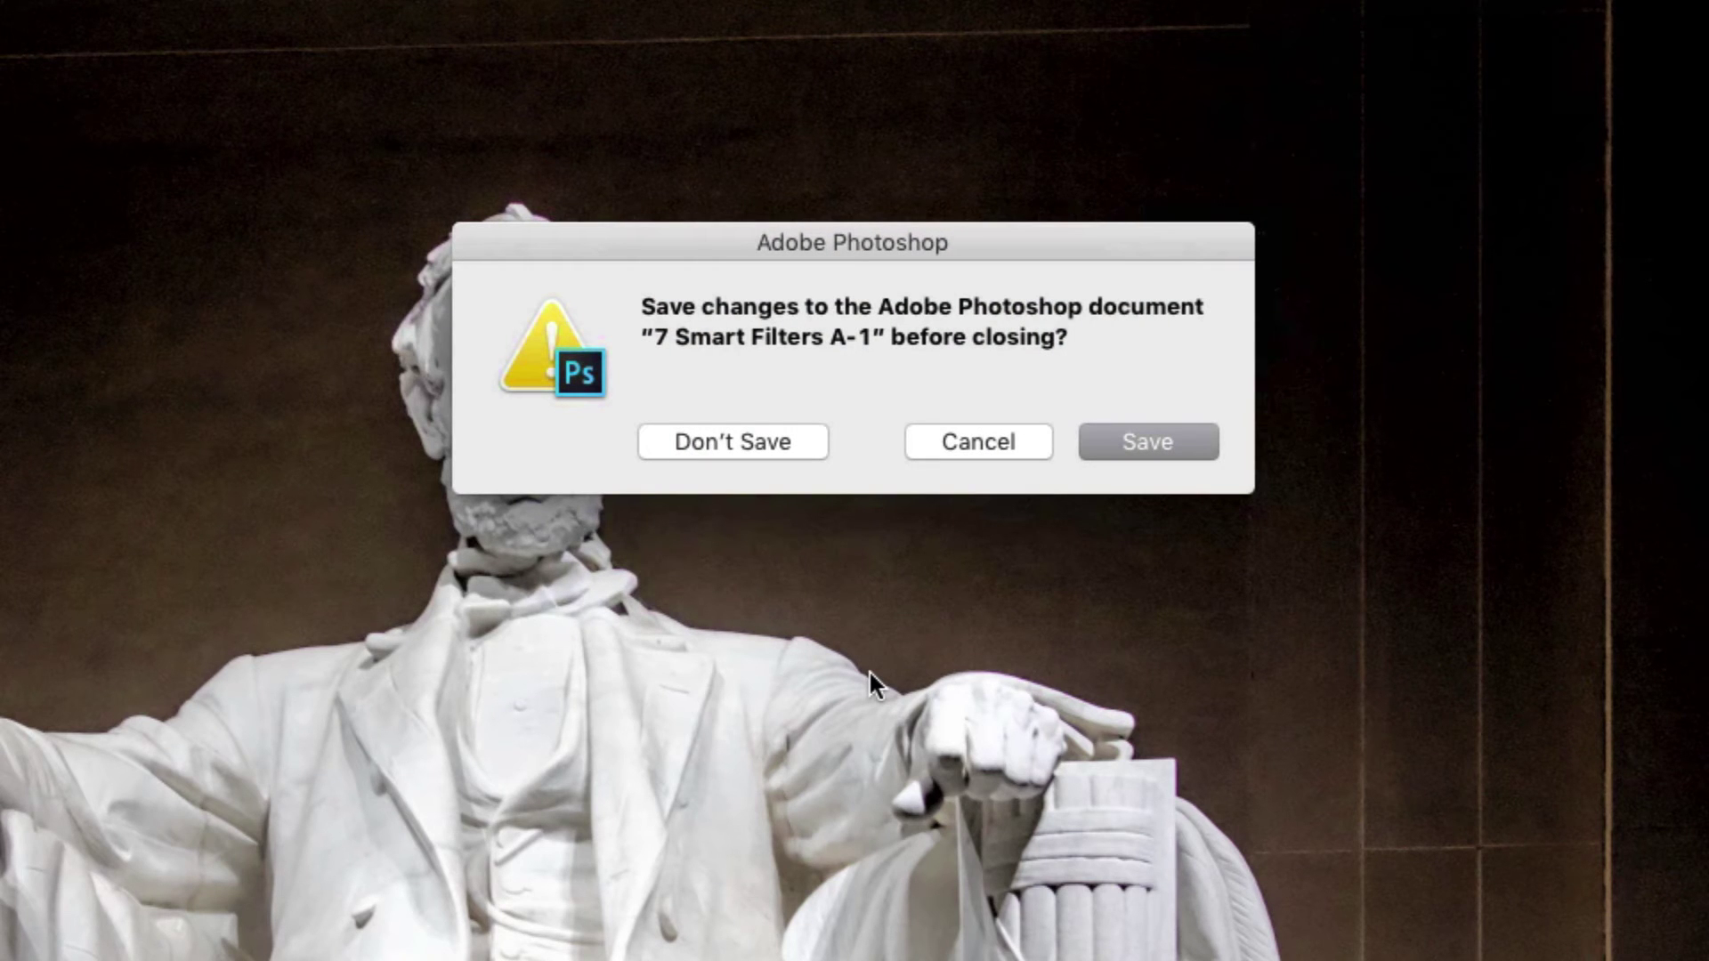
# - Save the statue edit, then compare the stacked 7 Smart Filters A-Edit.tif with its raw original in Develop
pyautogui.press('Return')
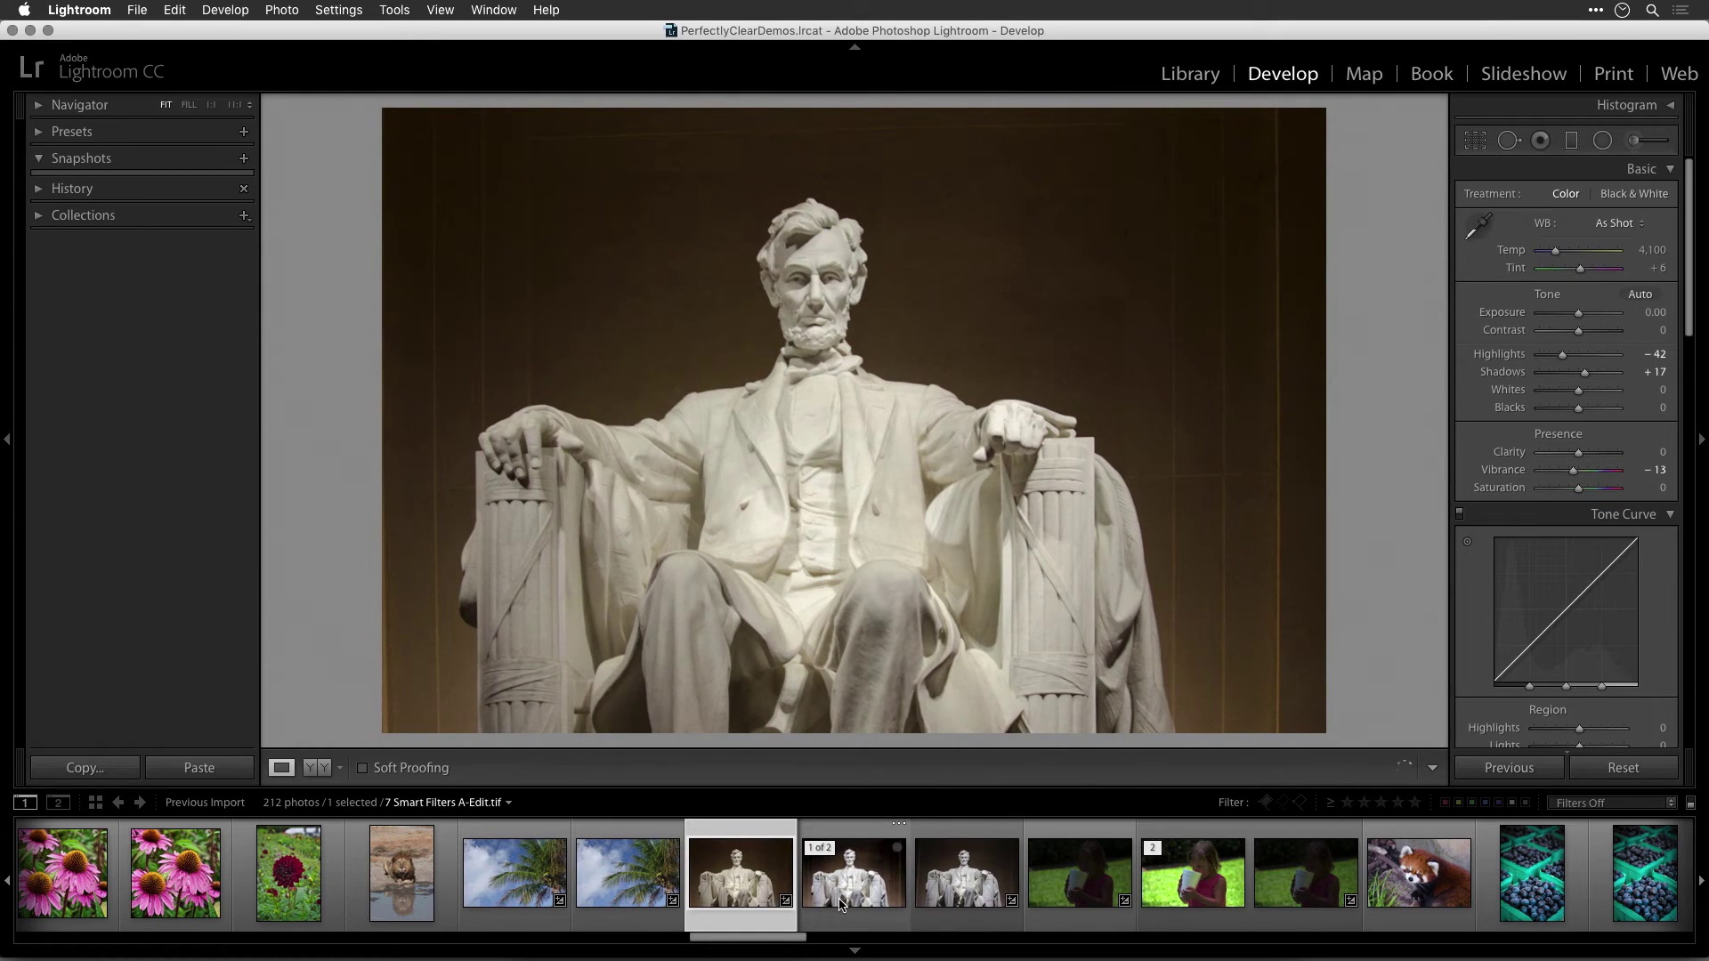
pyautogui.click(841, 901)
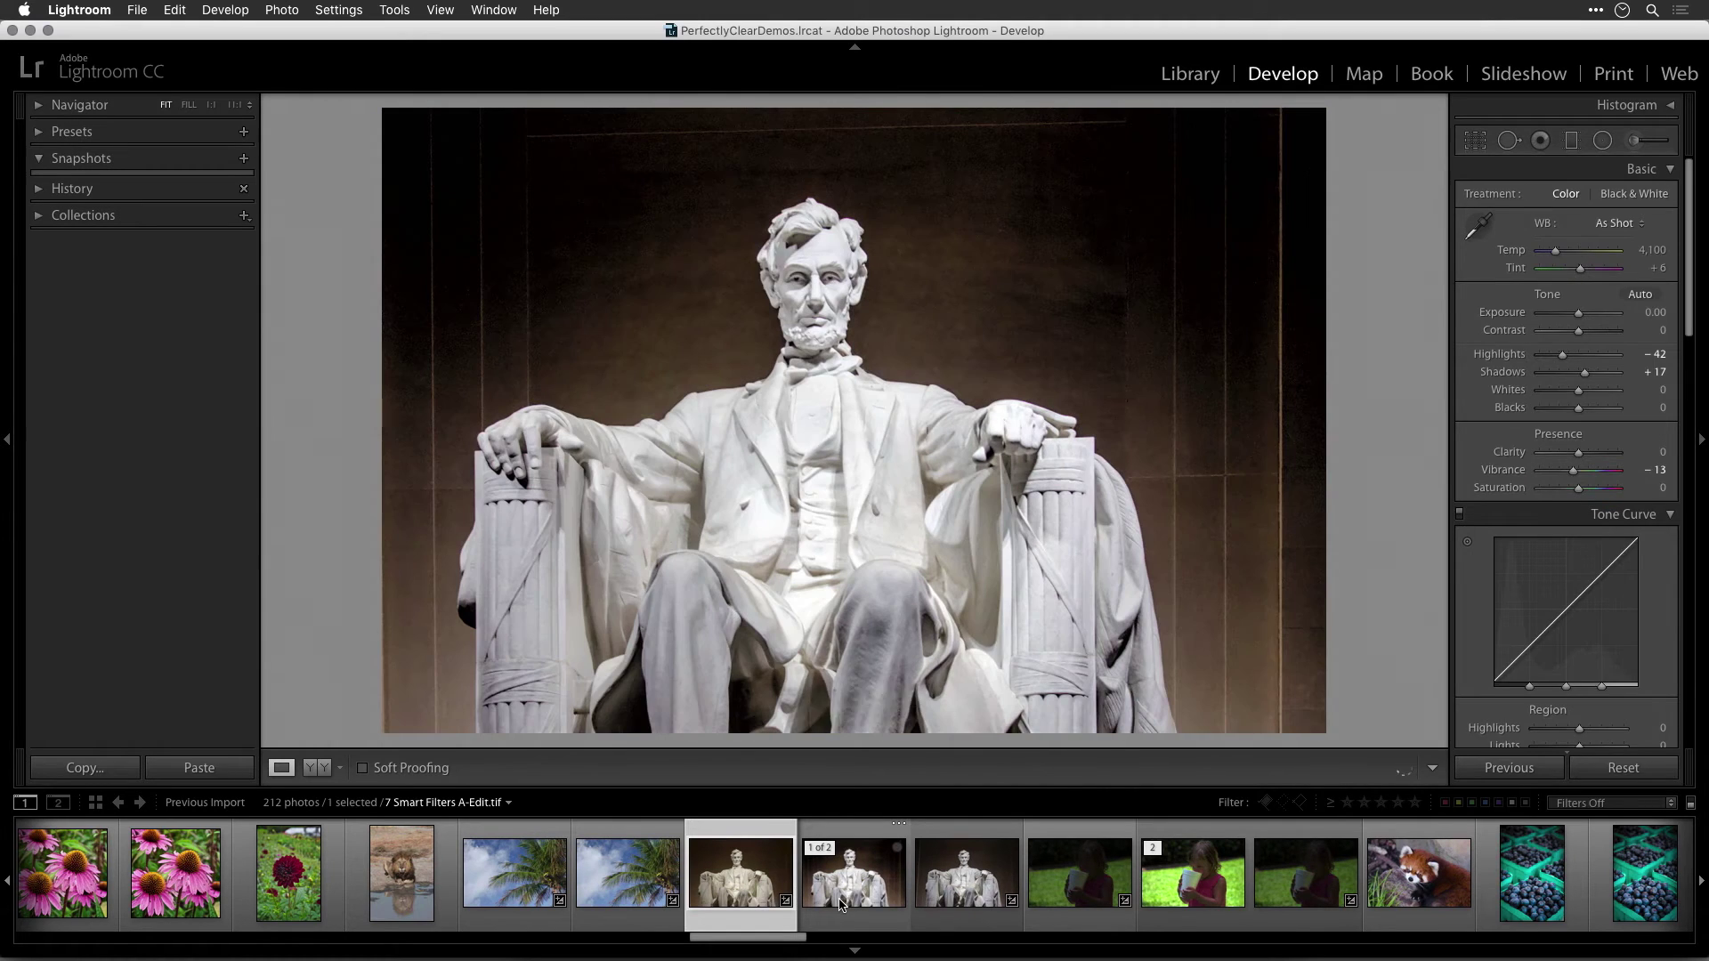
pyautogui.click(956, 892)
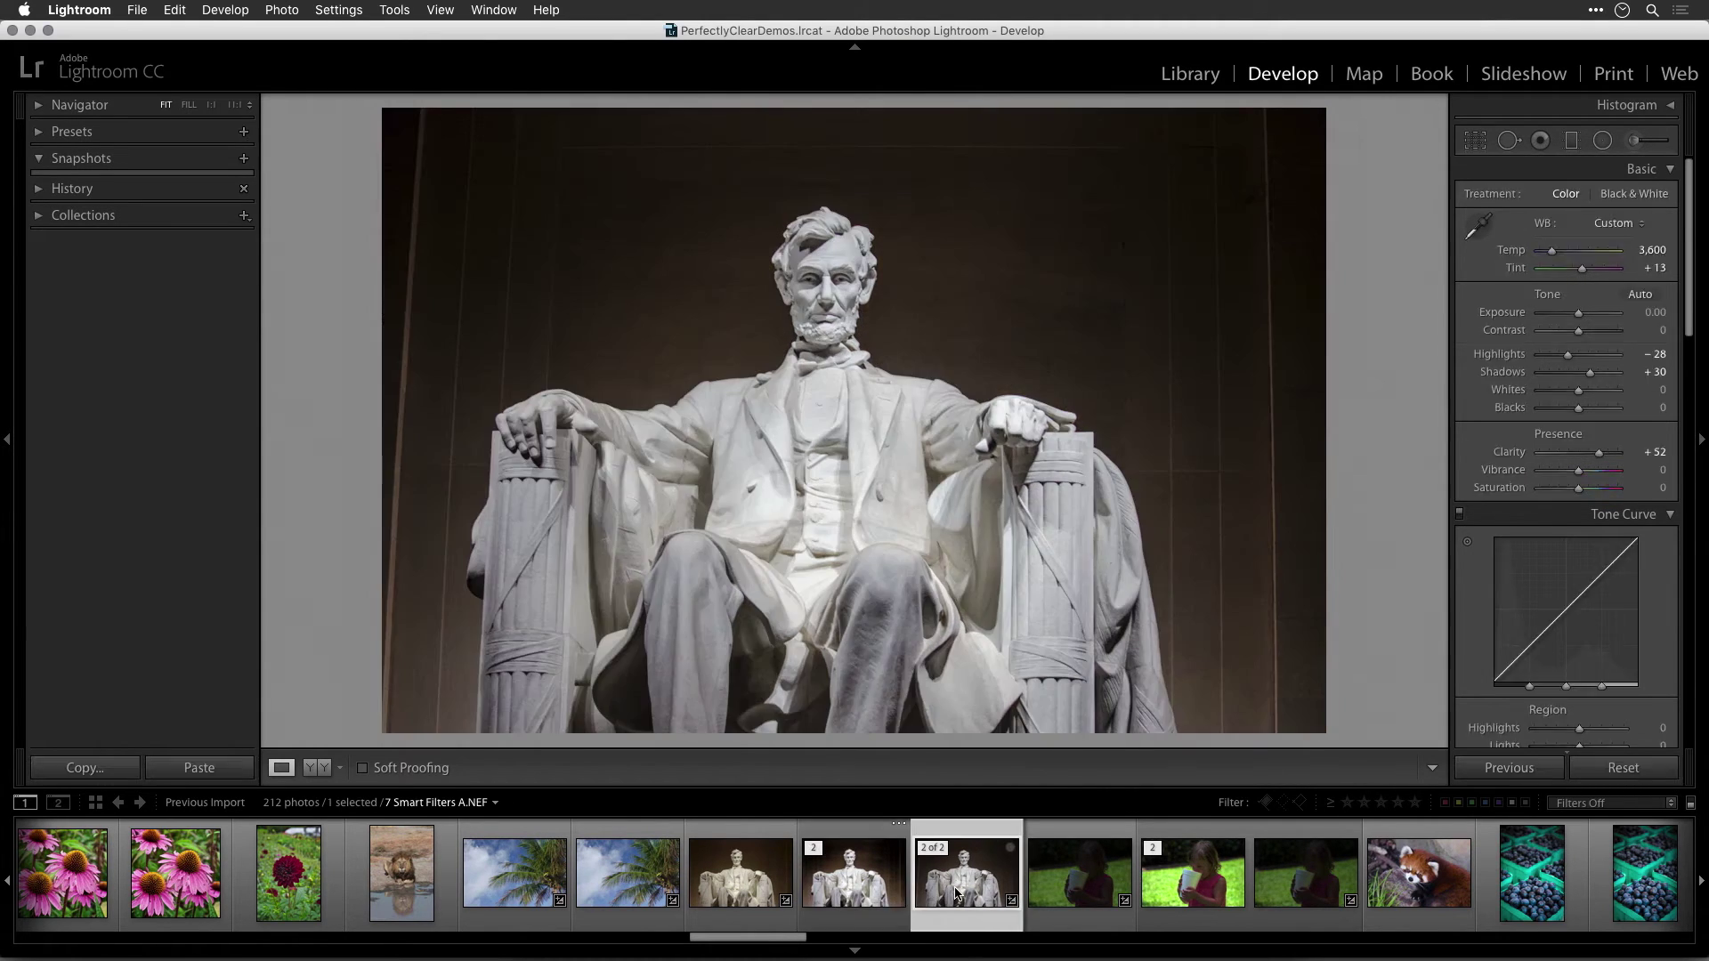
pyautogui.press('Left')
pyautogui.press('Left')
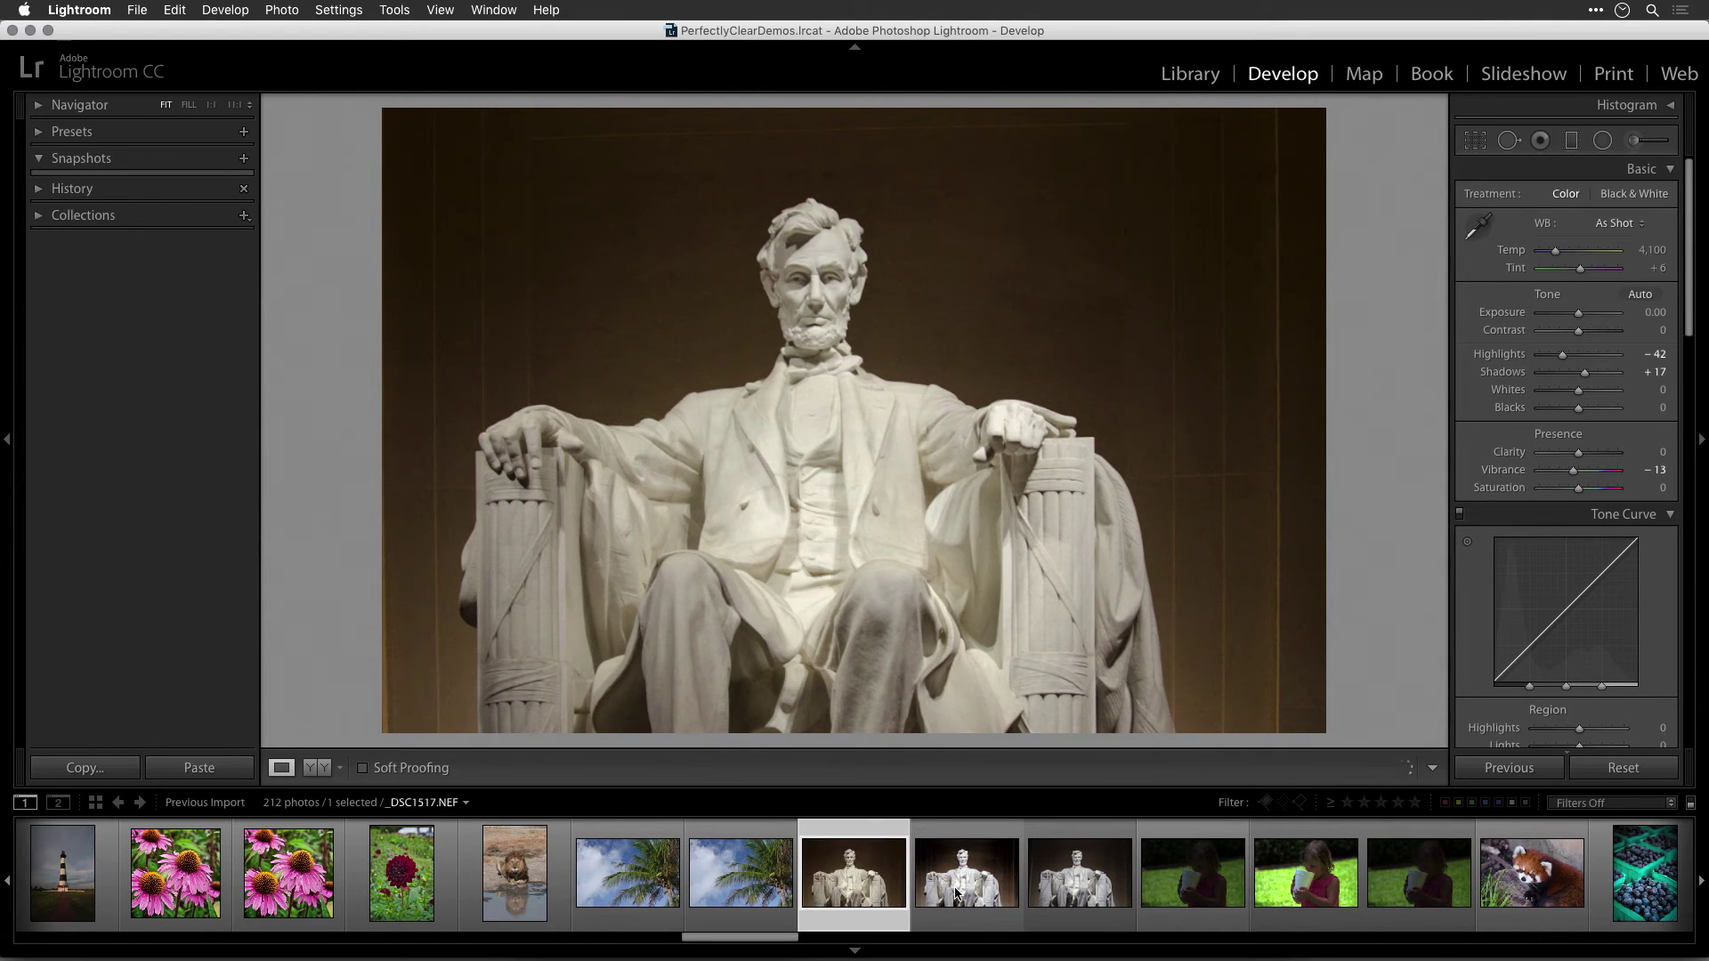
pyautogui.press('Right')
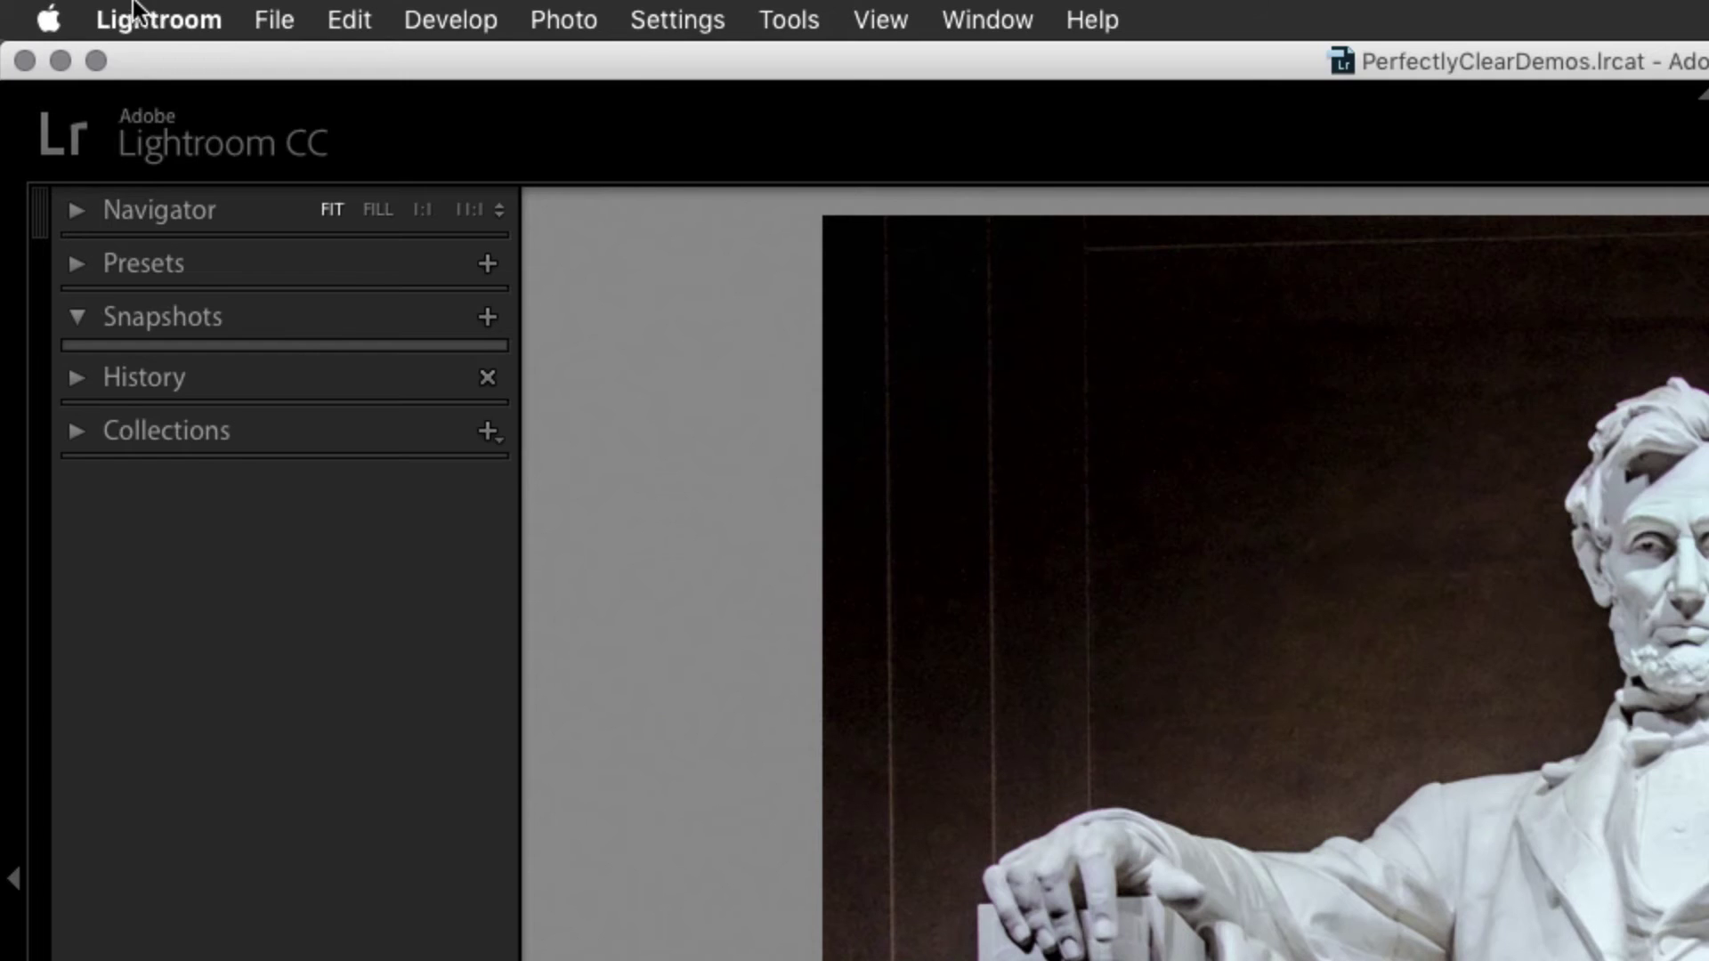
pyautogui.click(79, 10)
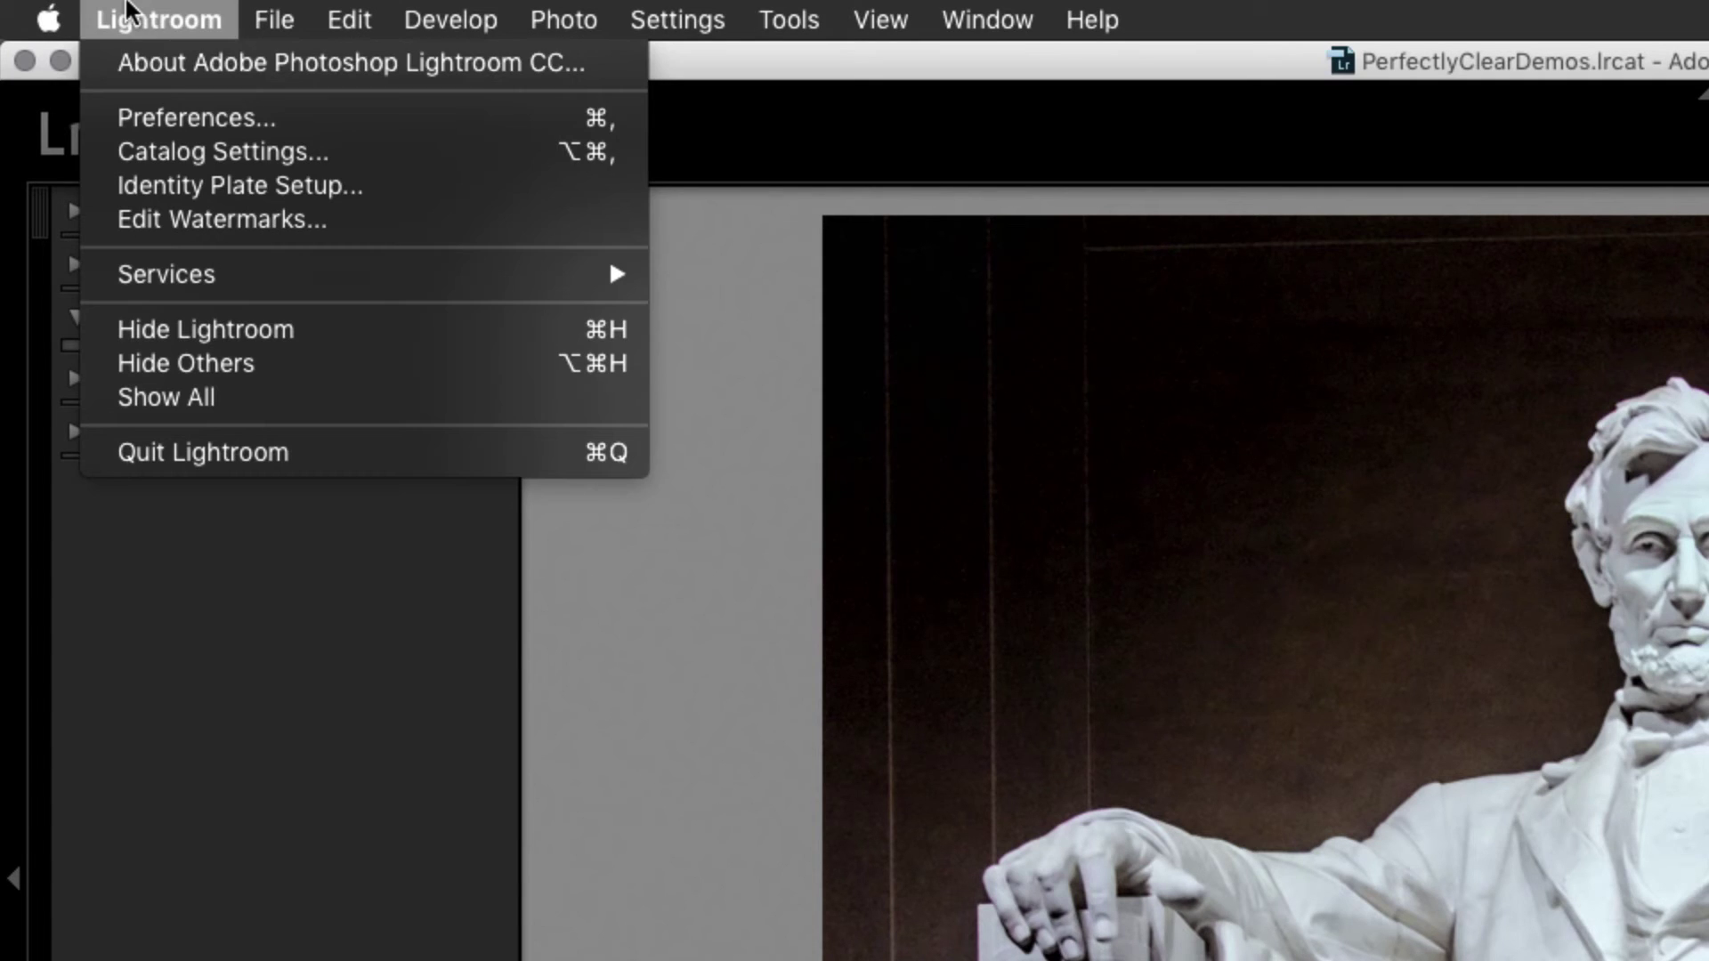
pyautogui.click(190, 126)
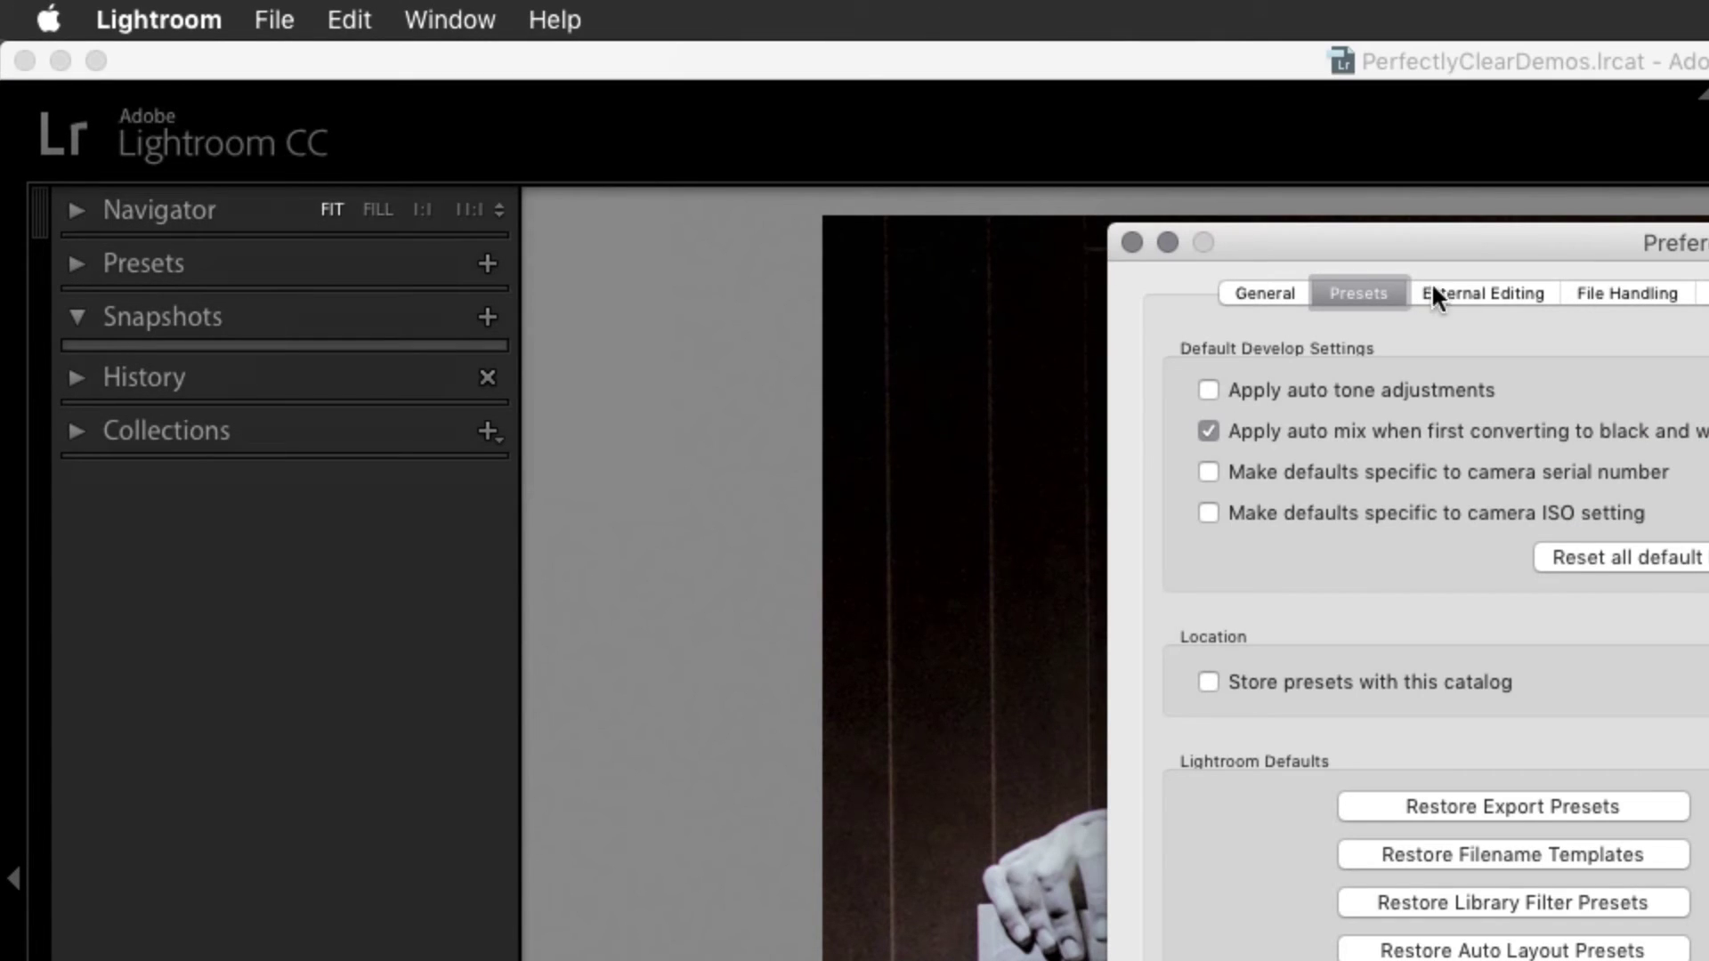
pyautogui.click(1468, 295)
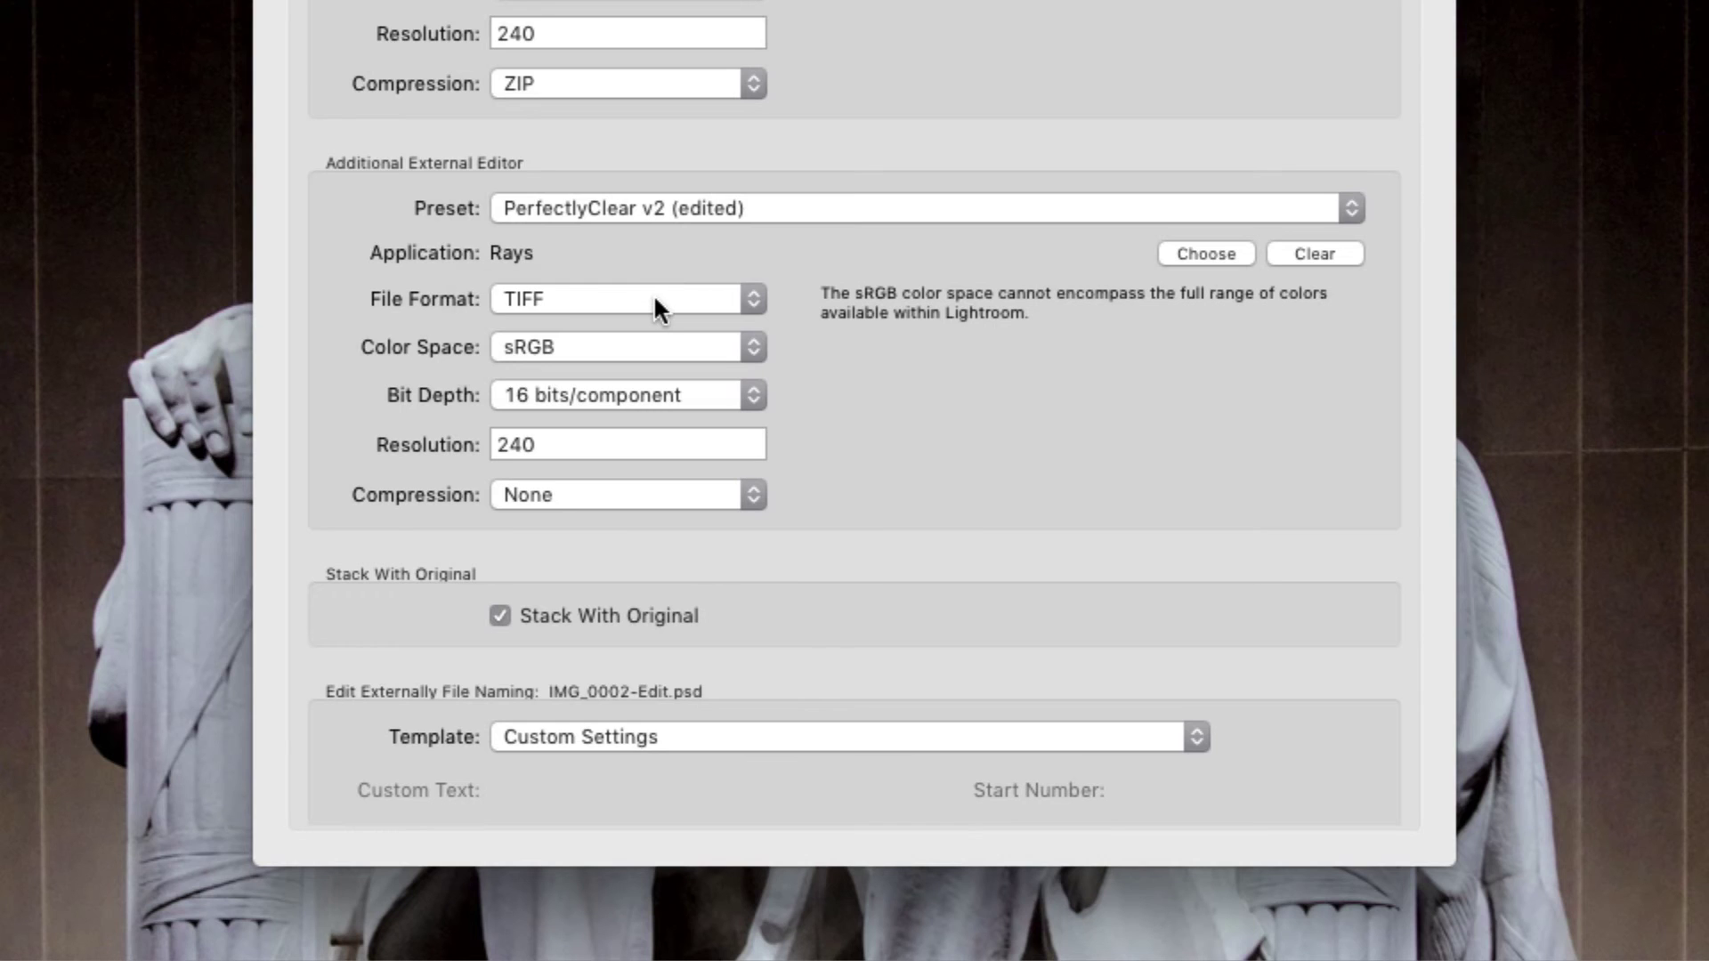
pyautogui.click(1509, 805)
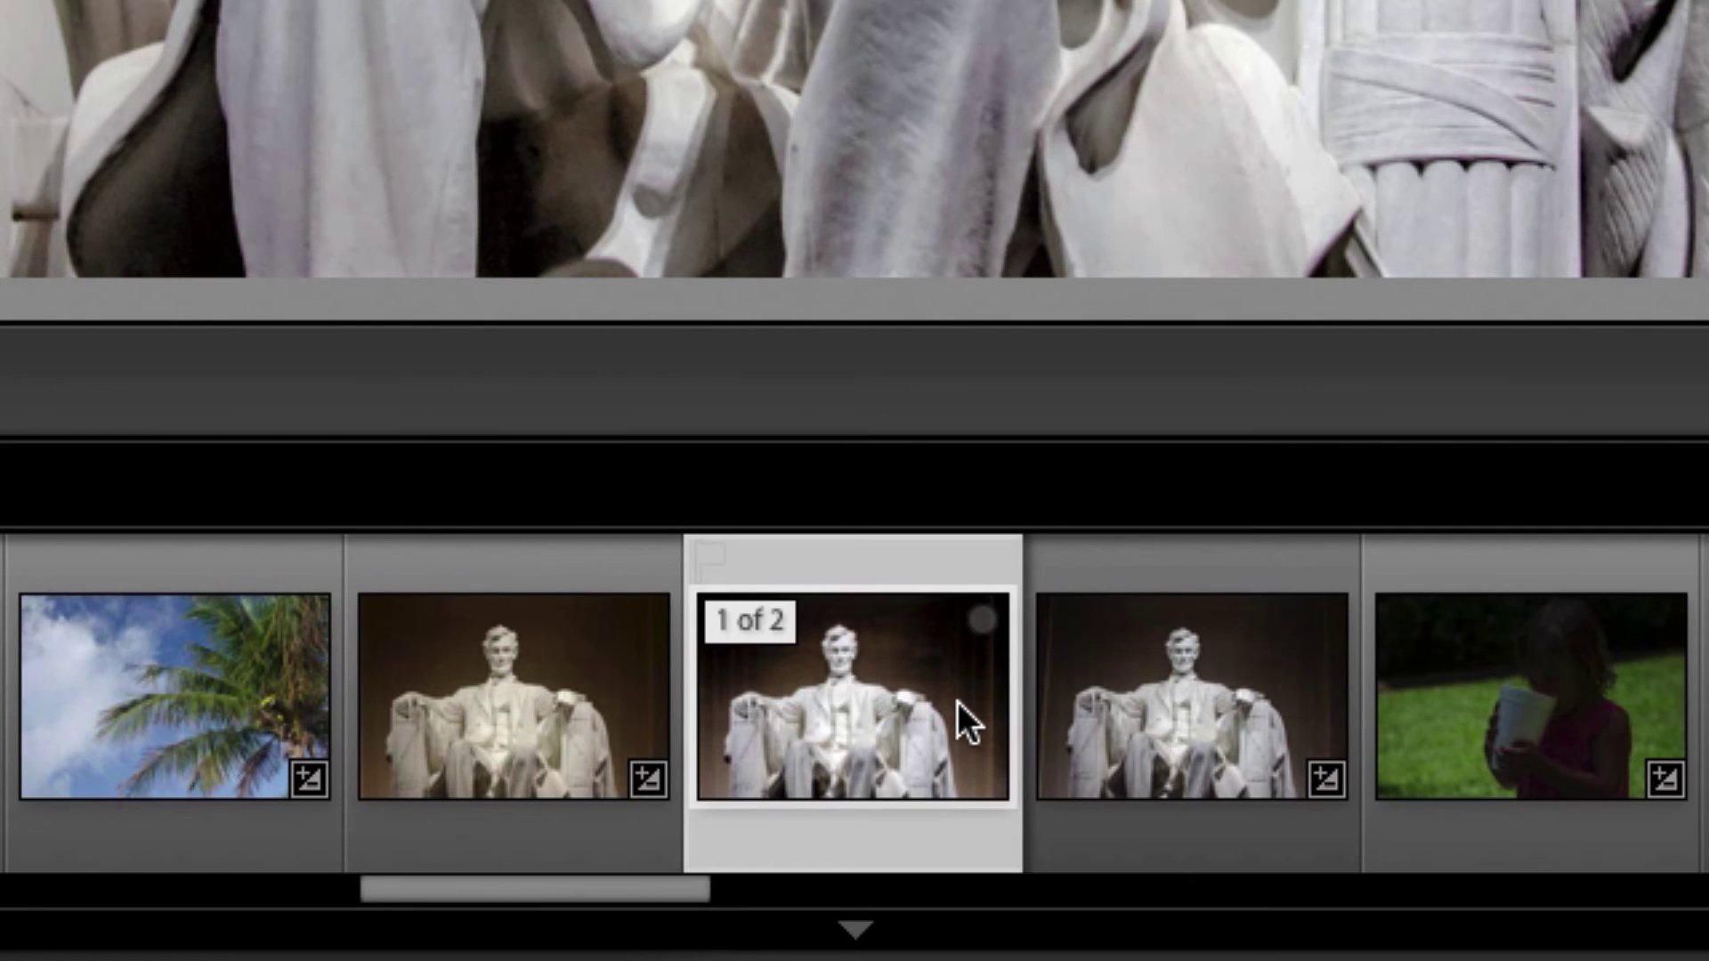
# - Reopen 7 Smart Filters A-Edit.tif in Photoshop with Cmd+E, choosing Edit Original
pyautogui.press('super+e')
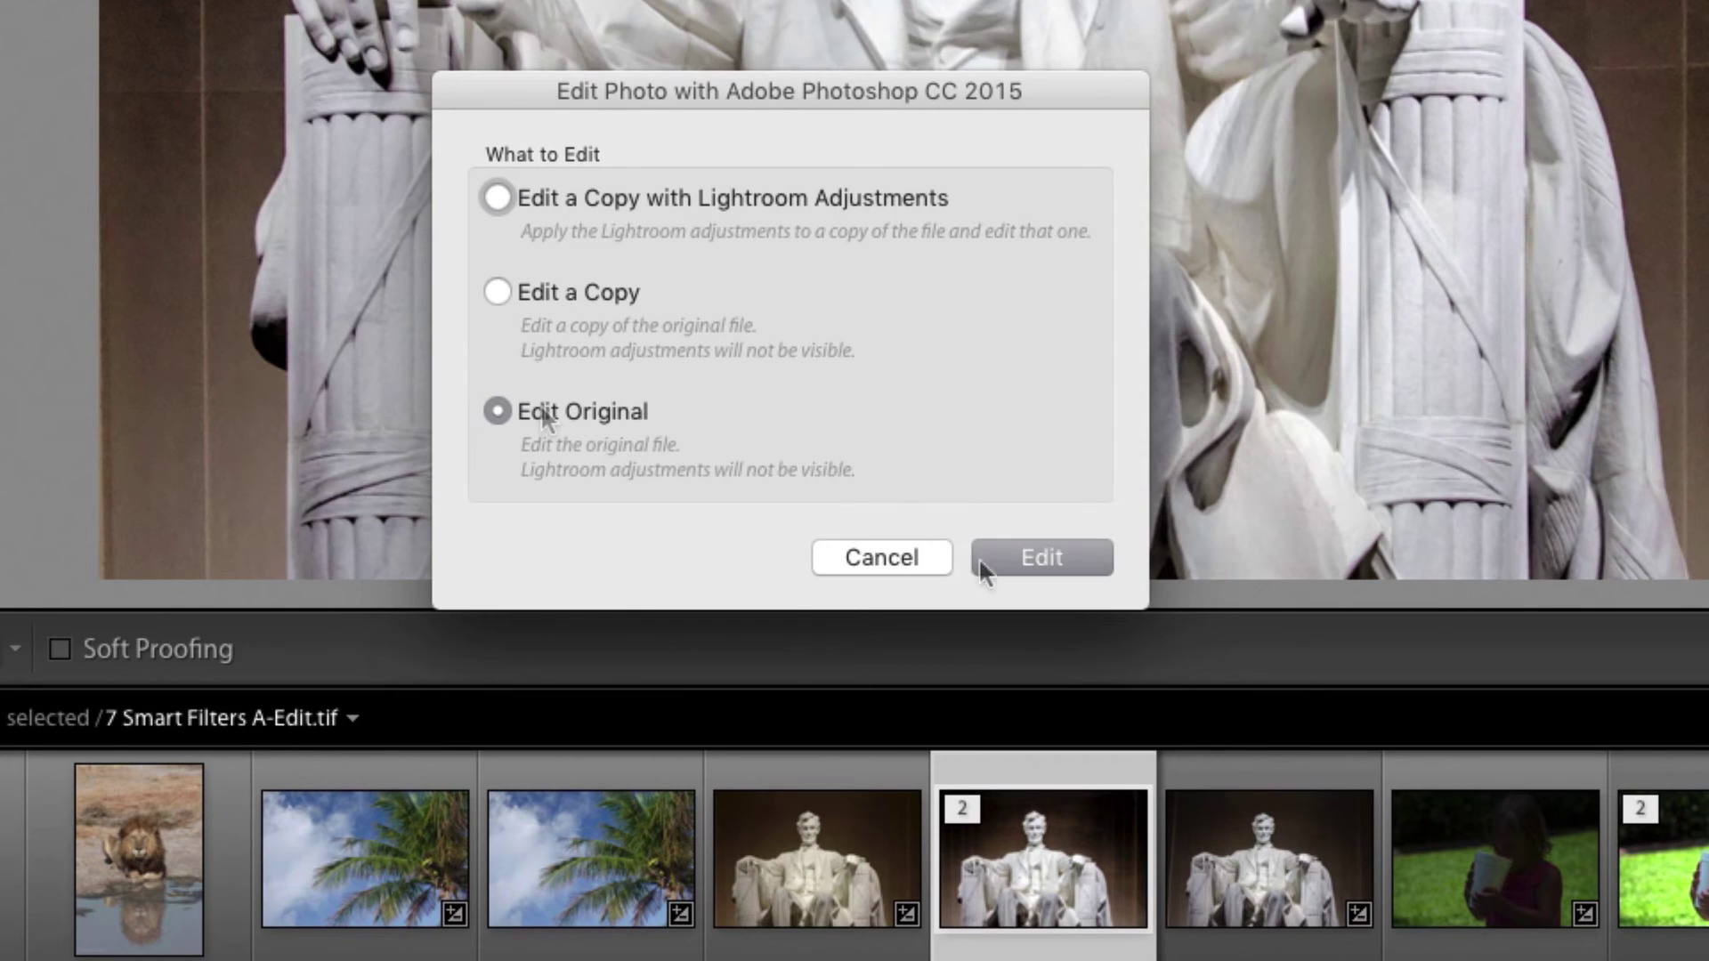
pyautogui.click(1026, 555)
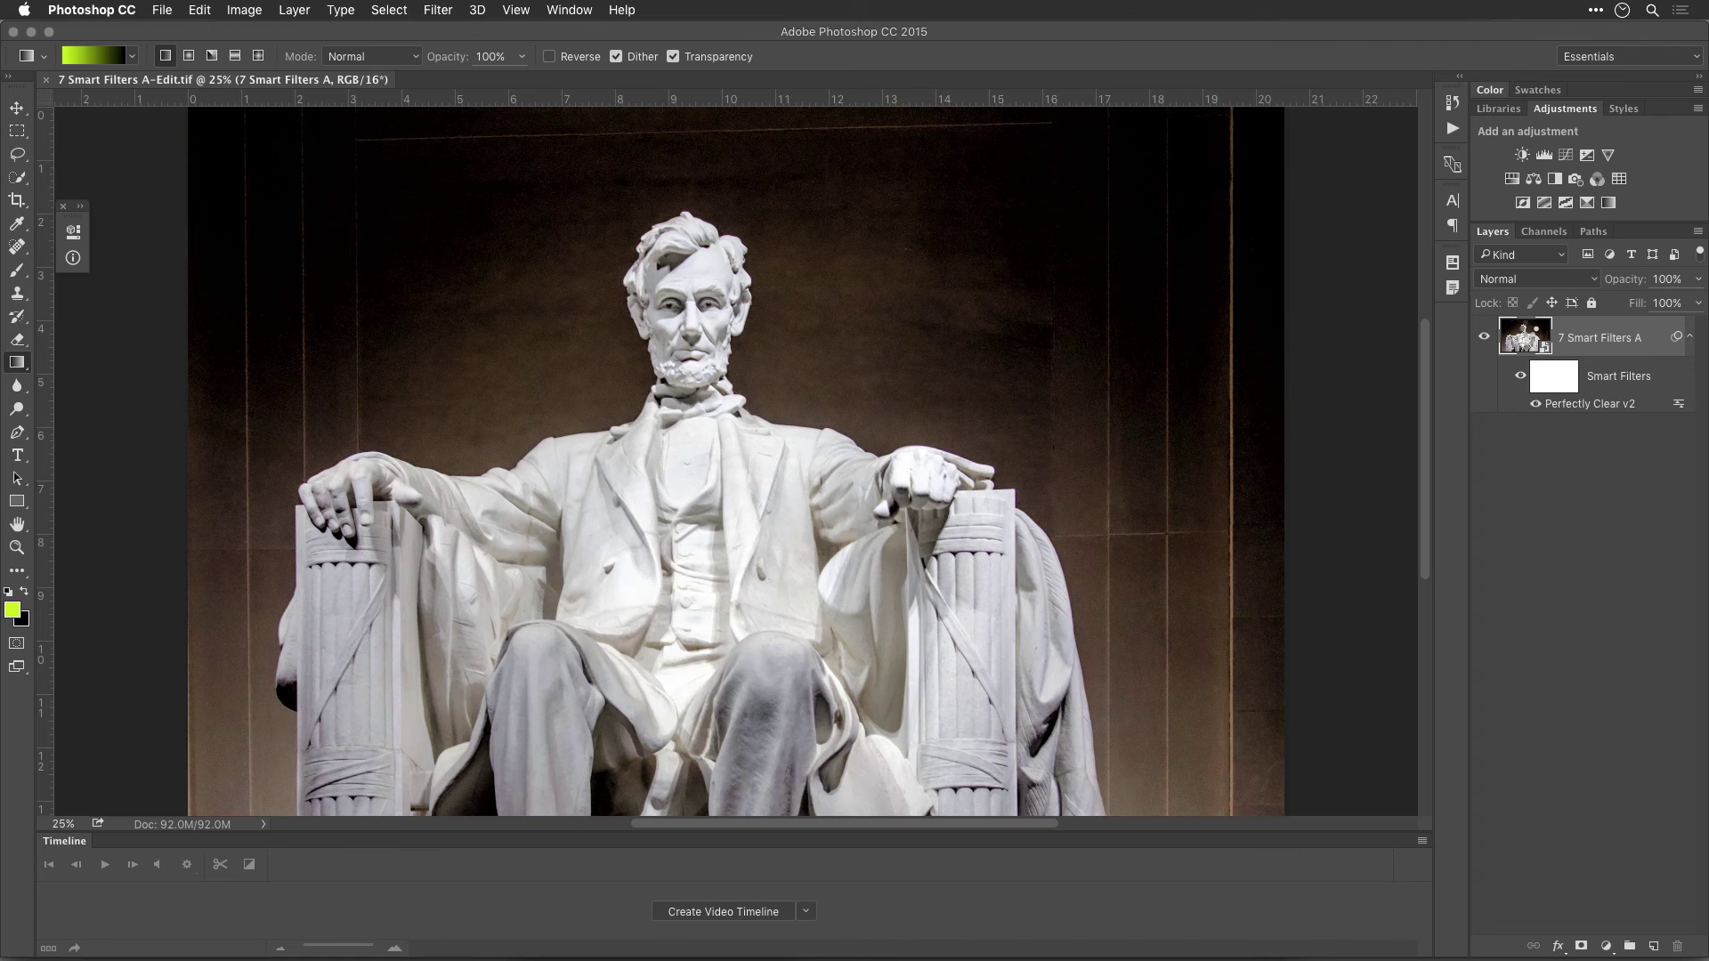
# - Lower the Vignetting amount in the embedded raw layer's Camera Raw Lens Corrections
pyautogui.doubleClick(1528, 331)
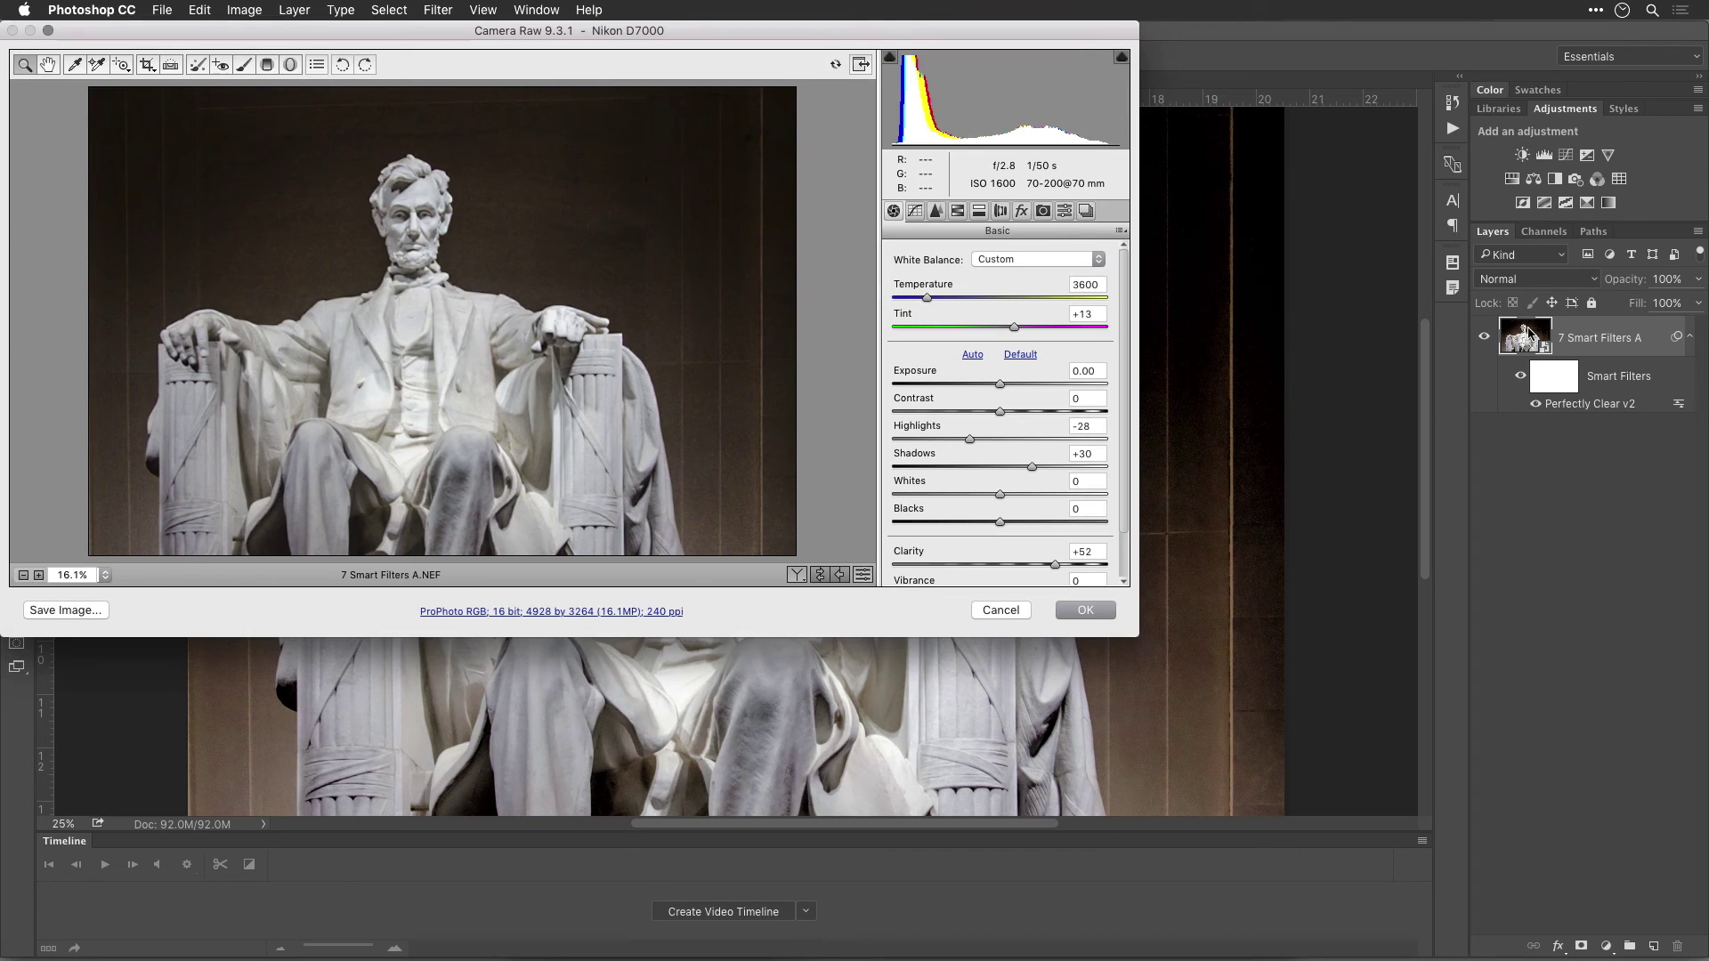
pyautogui.click(1007, 215)
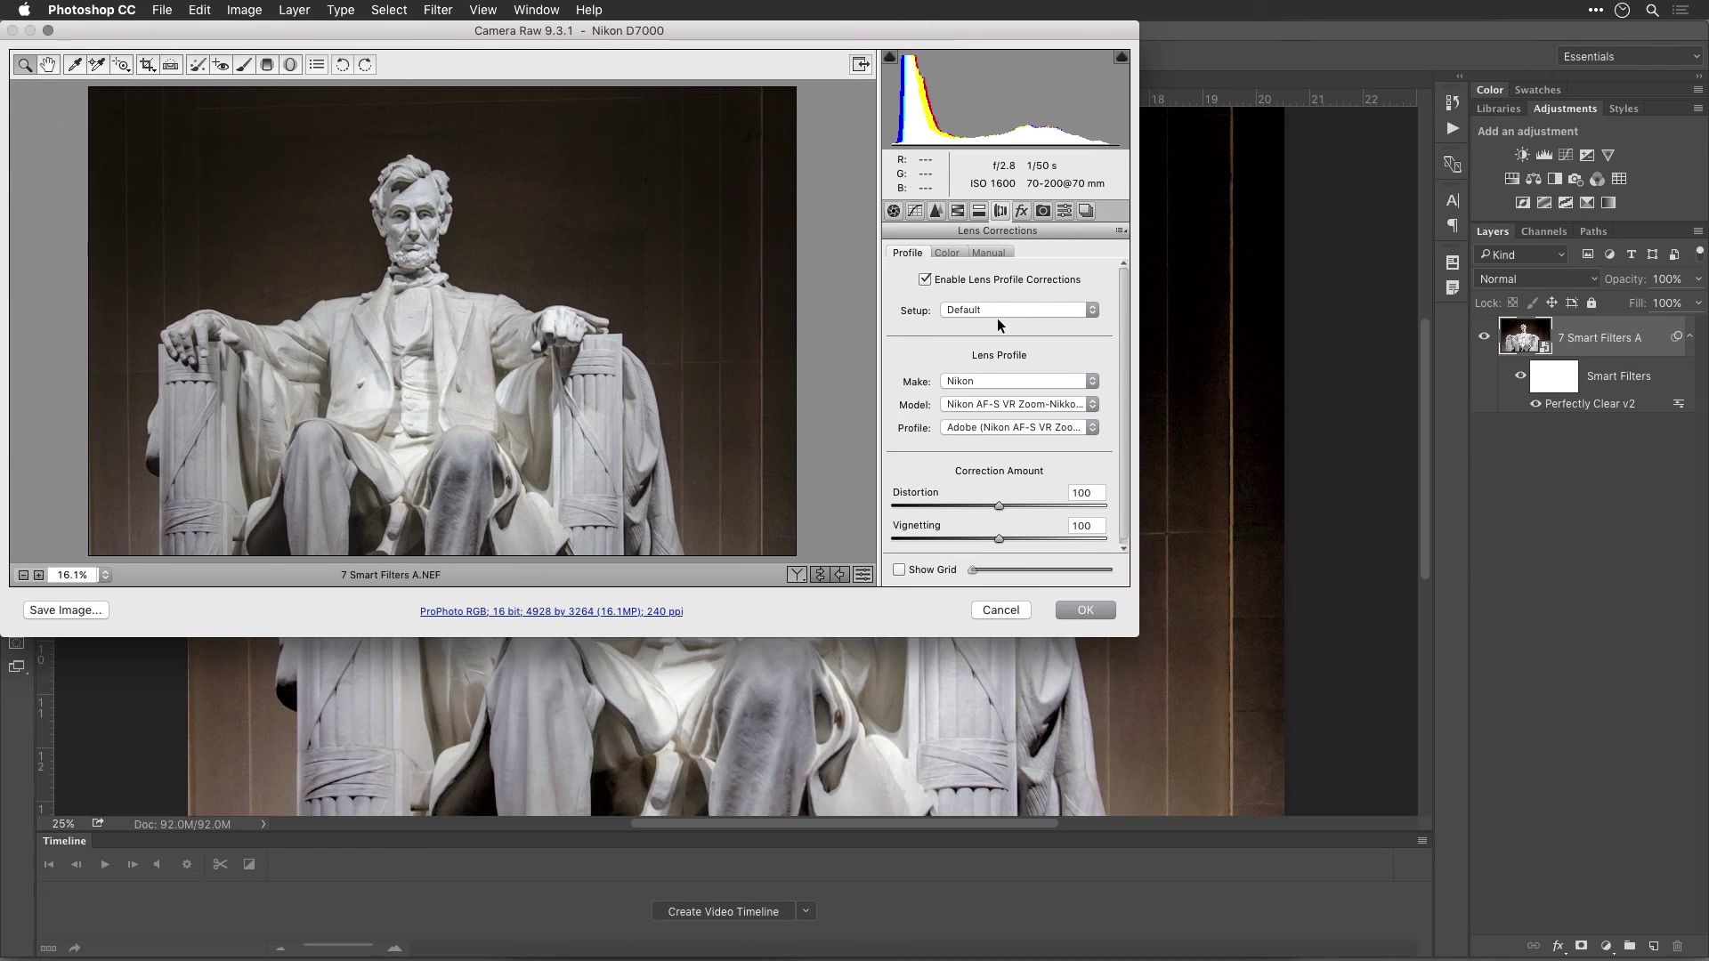
pyautogui.moveTo(999, 538); pyautogui.dragTo(928, 542)
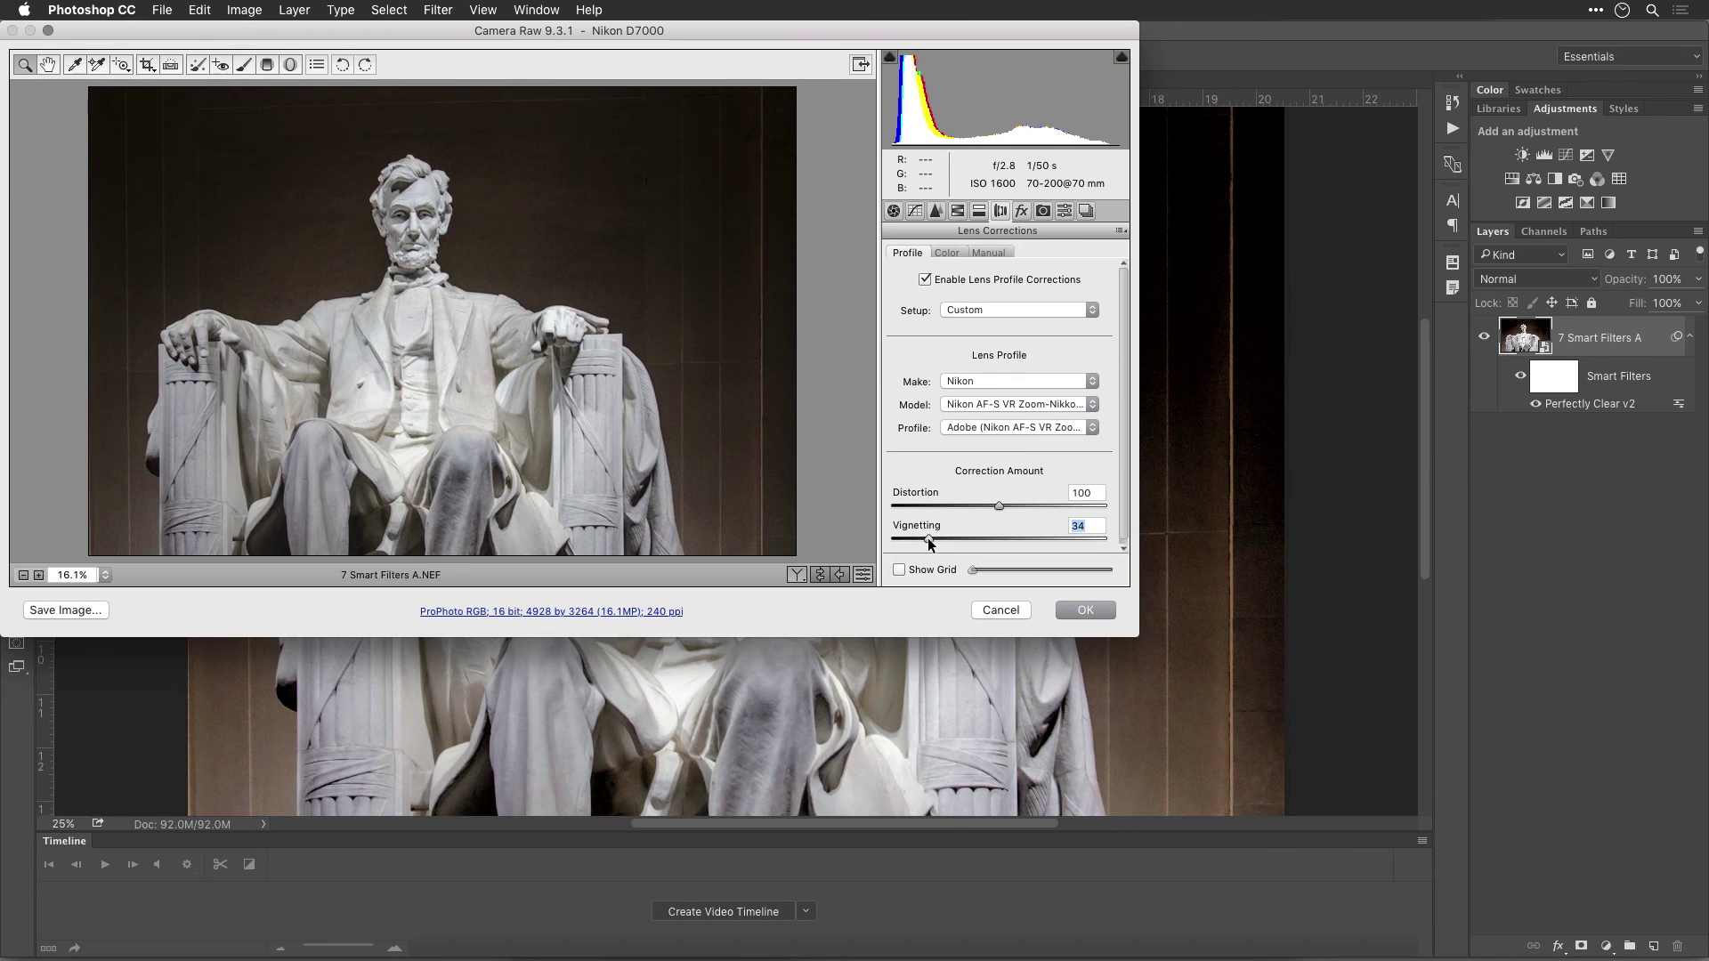
pyautogui.click(988, 253)
pyautogui.click(1083, 611)
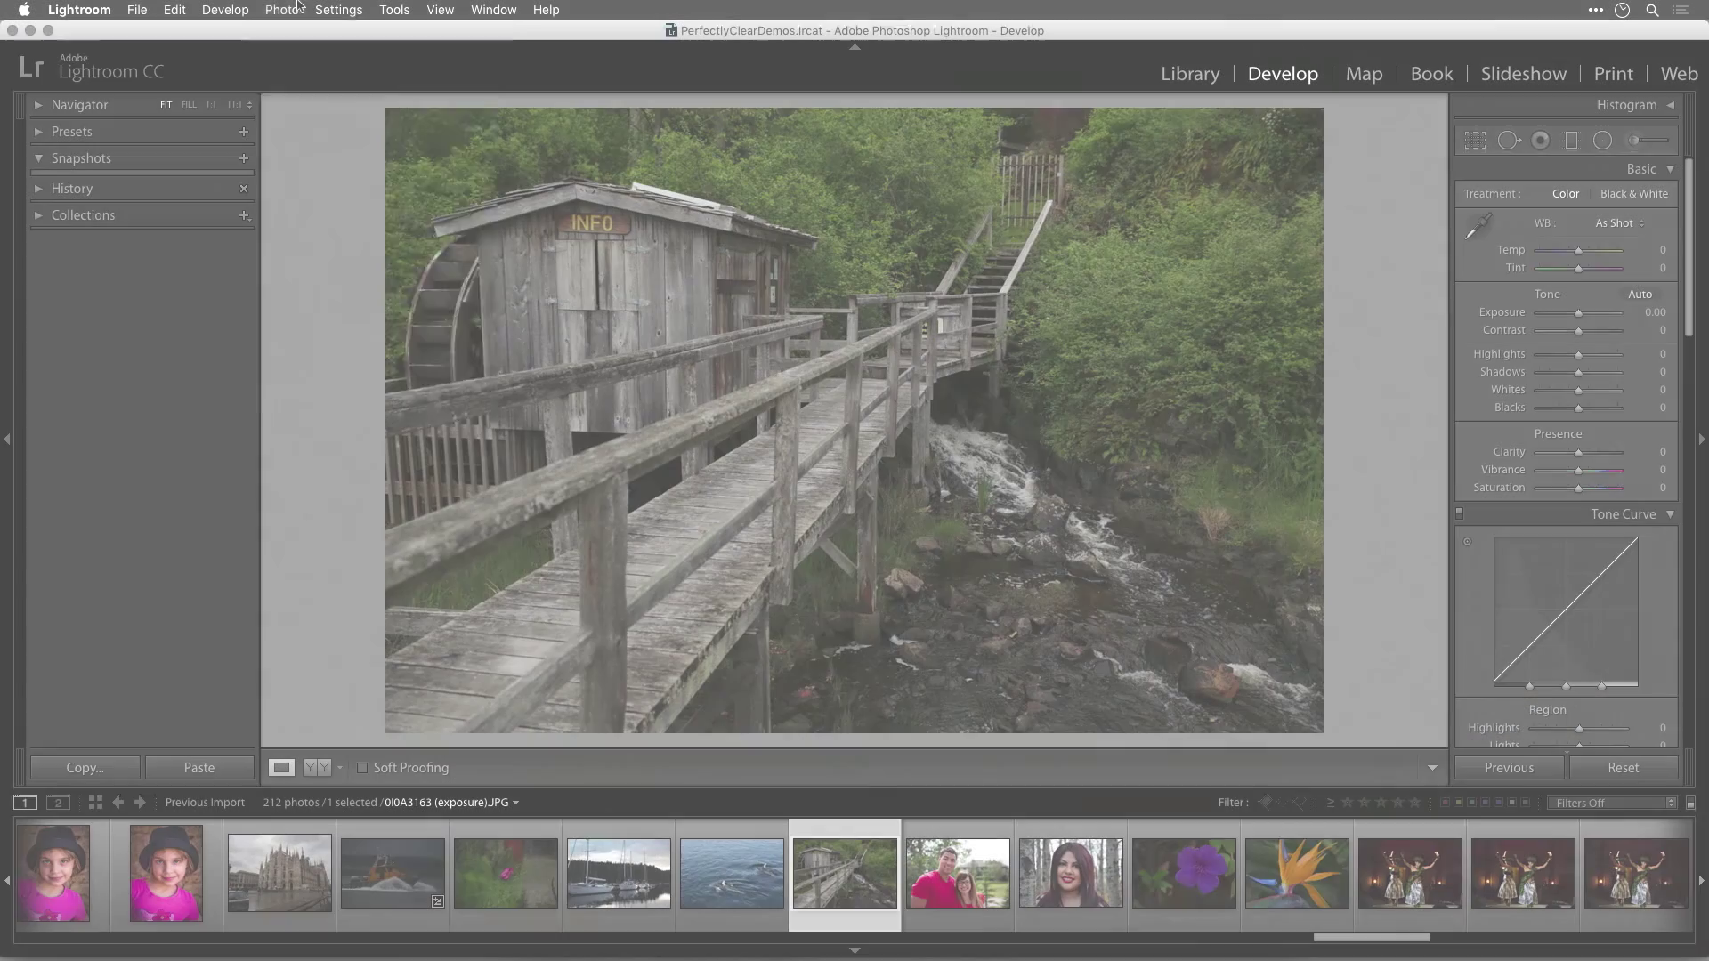
# - Open the boardwalk photo 0I0A3163 from Lightroom as a smart object in Photoshop
pyautogui.click(297, 9)
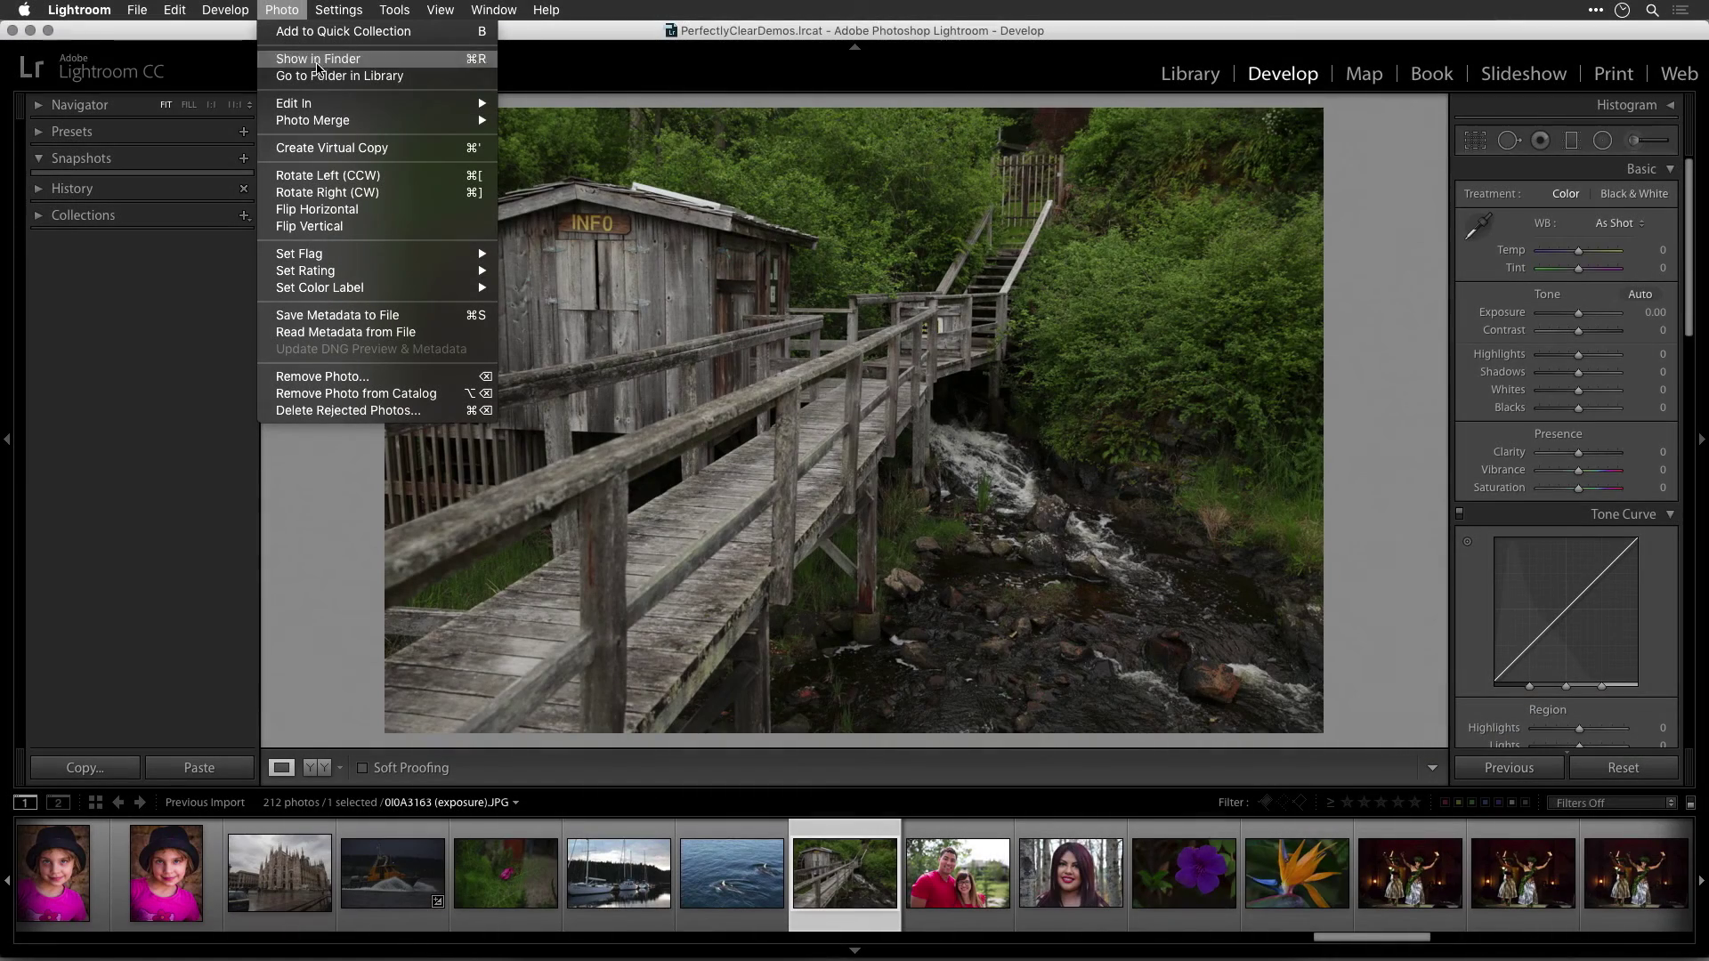
pyautogui.moveTo(324, 104)
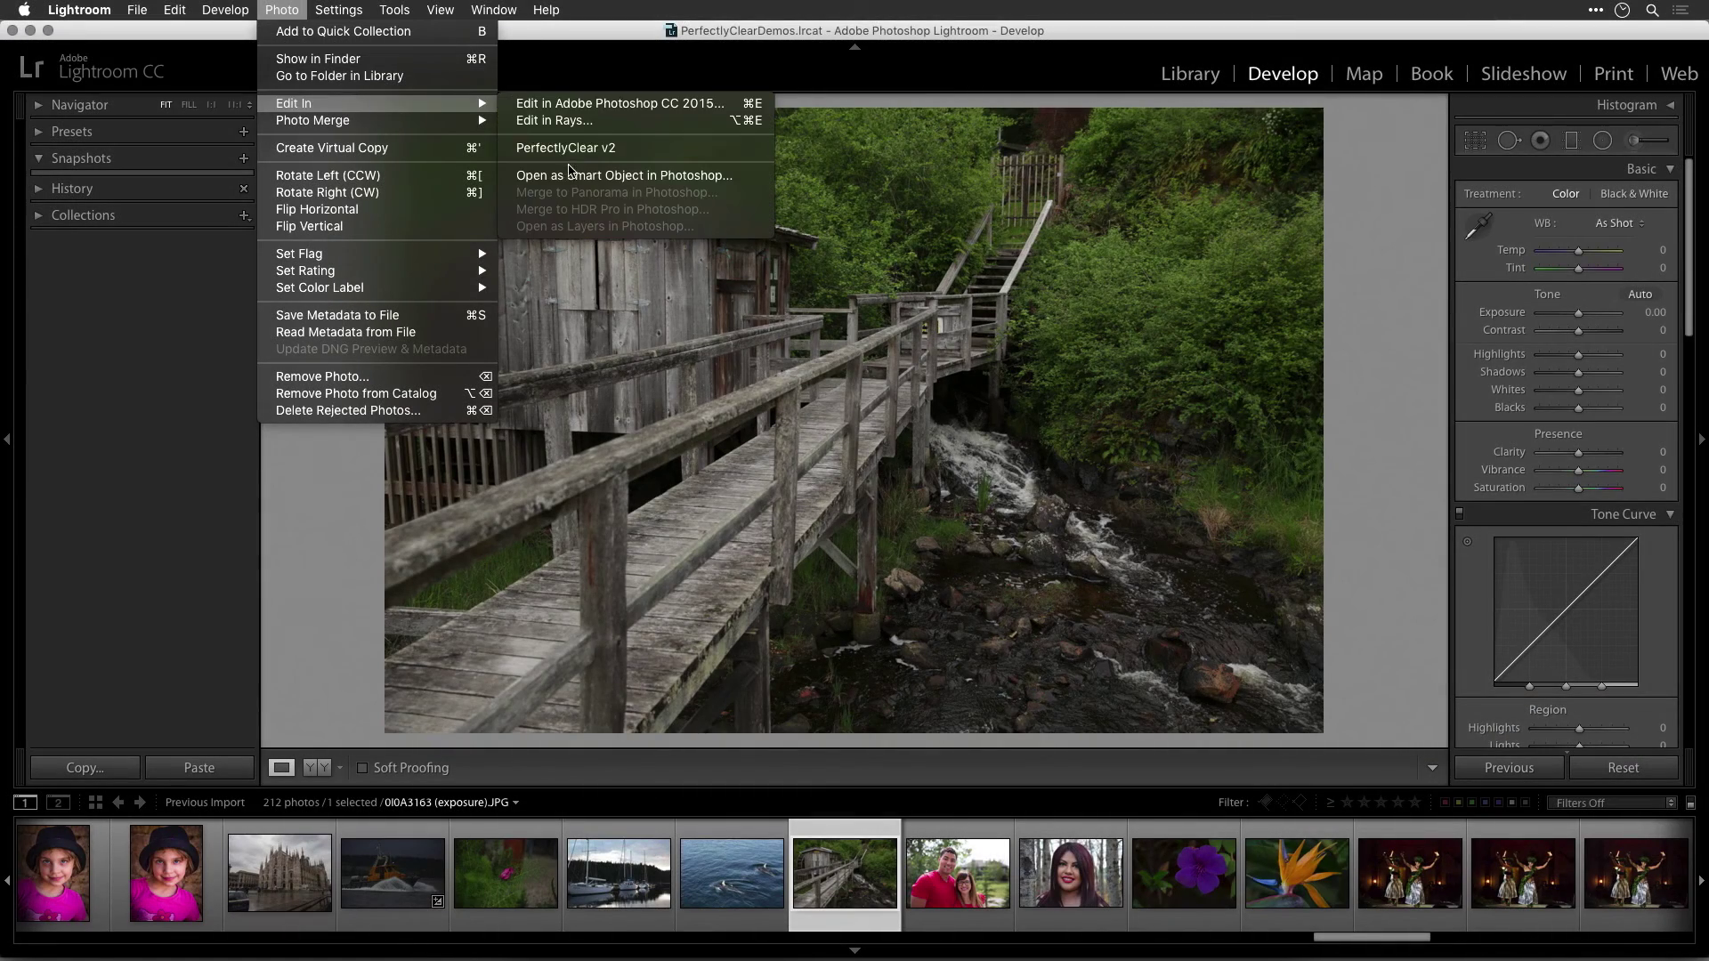
pyautogui.click(614, 175)
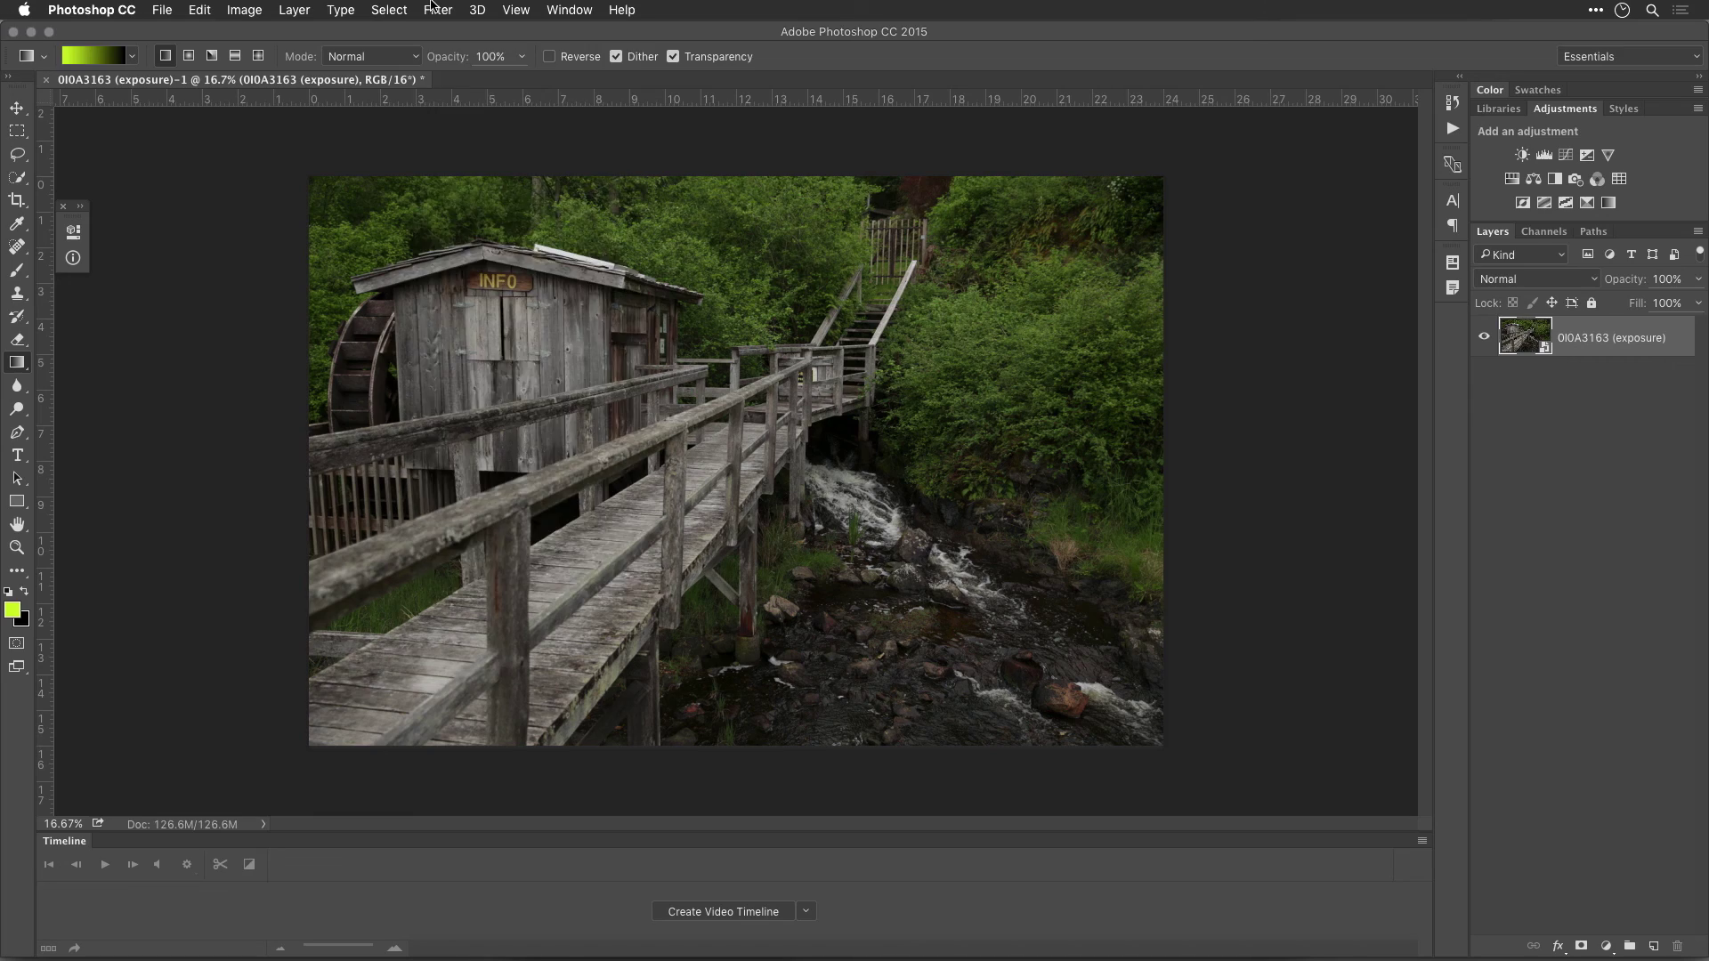
# - In Adaptive Wide Angle, add straightening constraints along the near and back boardwalk railings
pyautogui.click(433, 9)
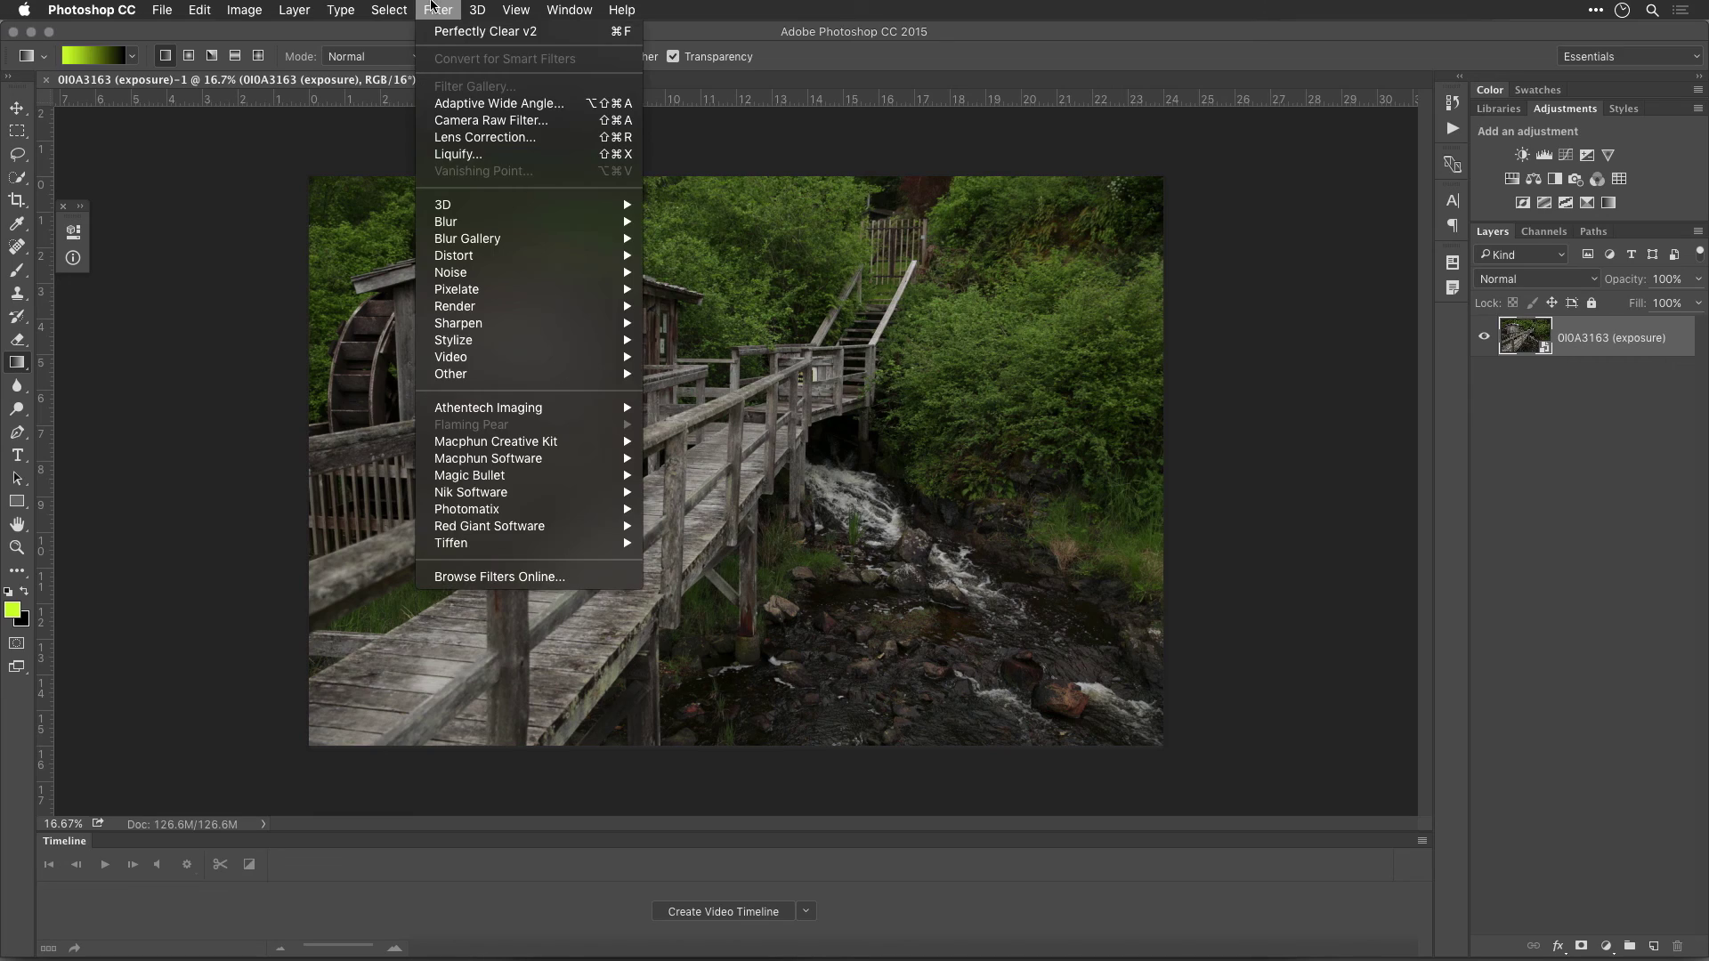
pyautogui.click(462, 105)
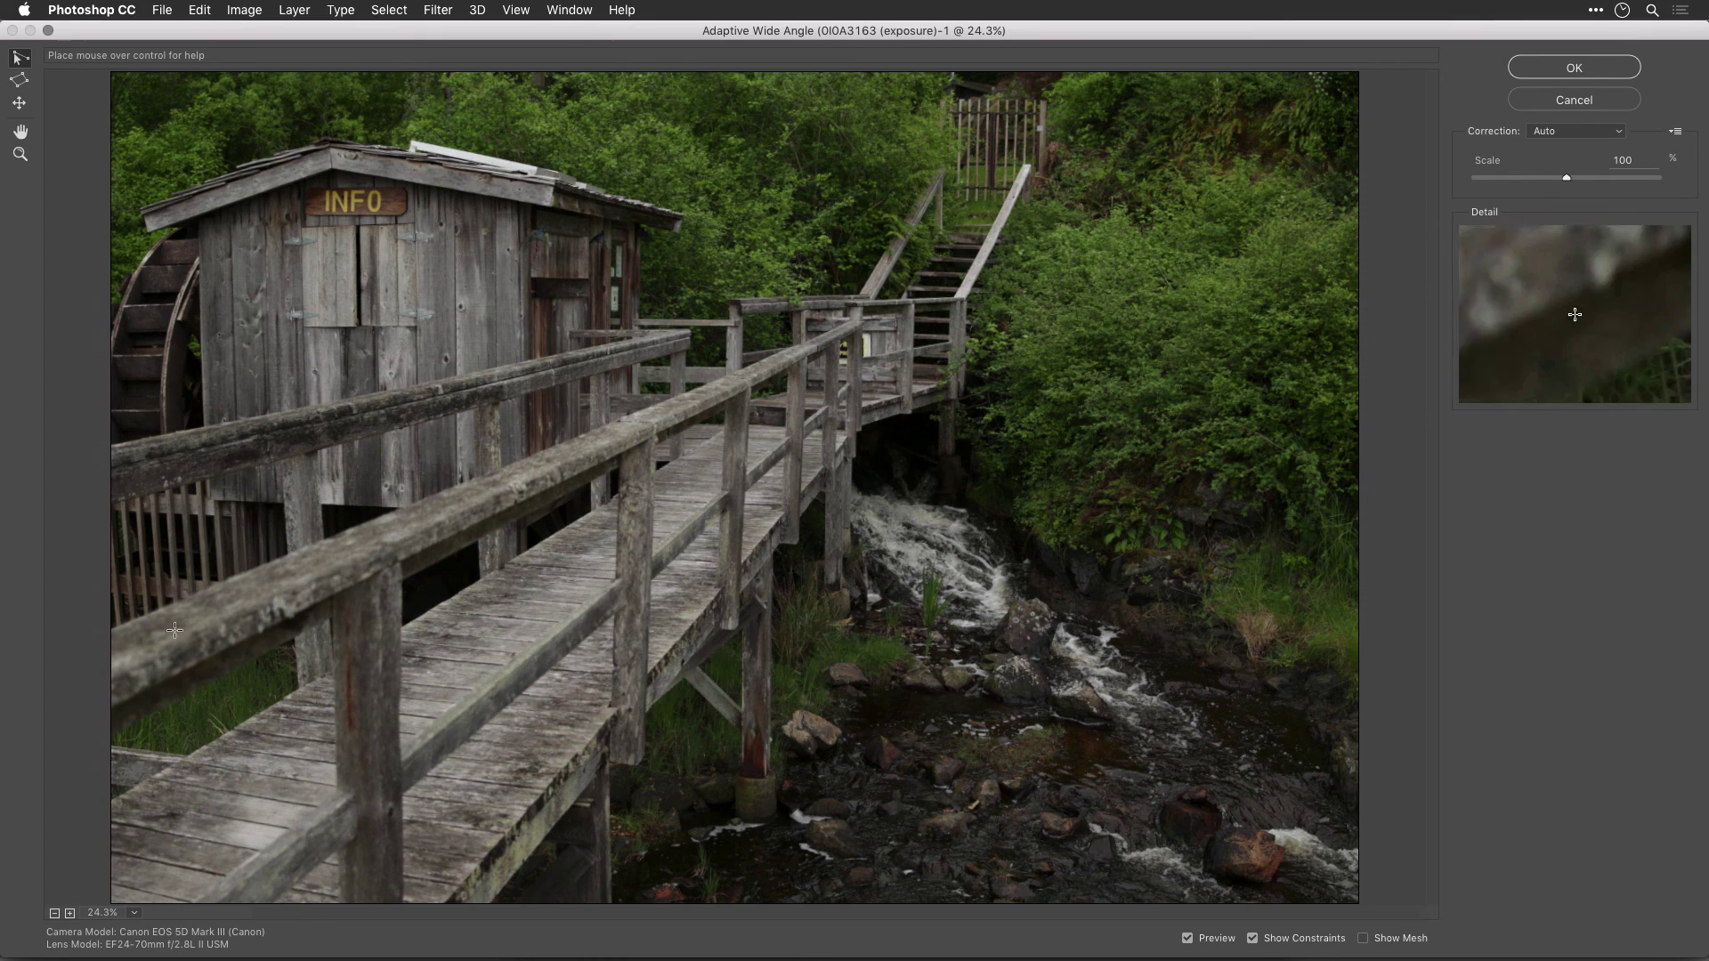
pyautogui.click(113, 673)
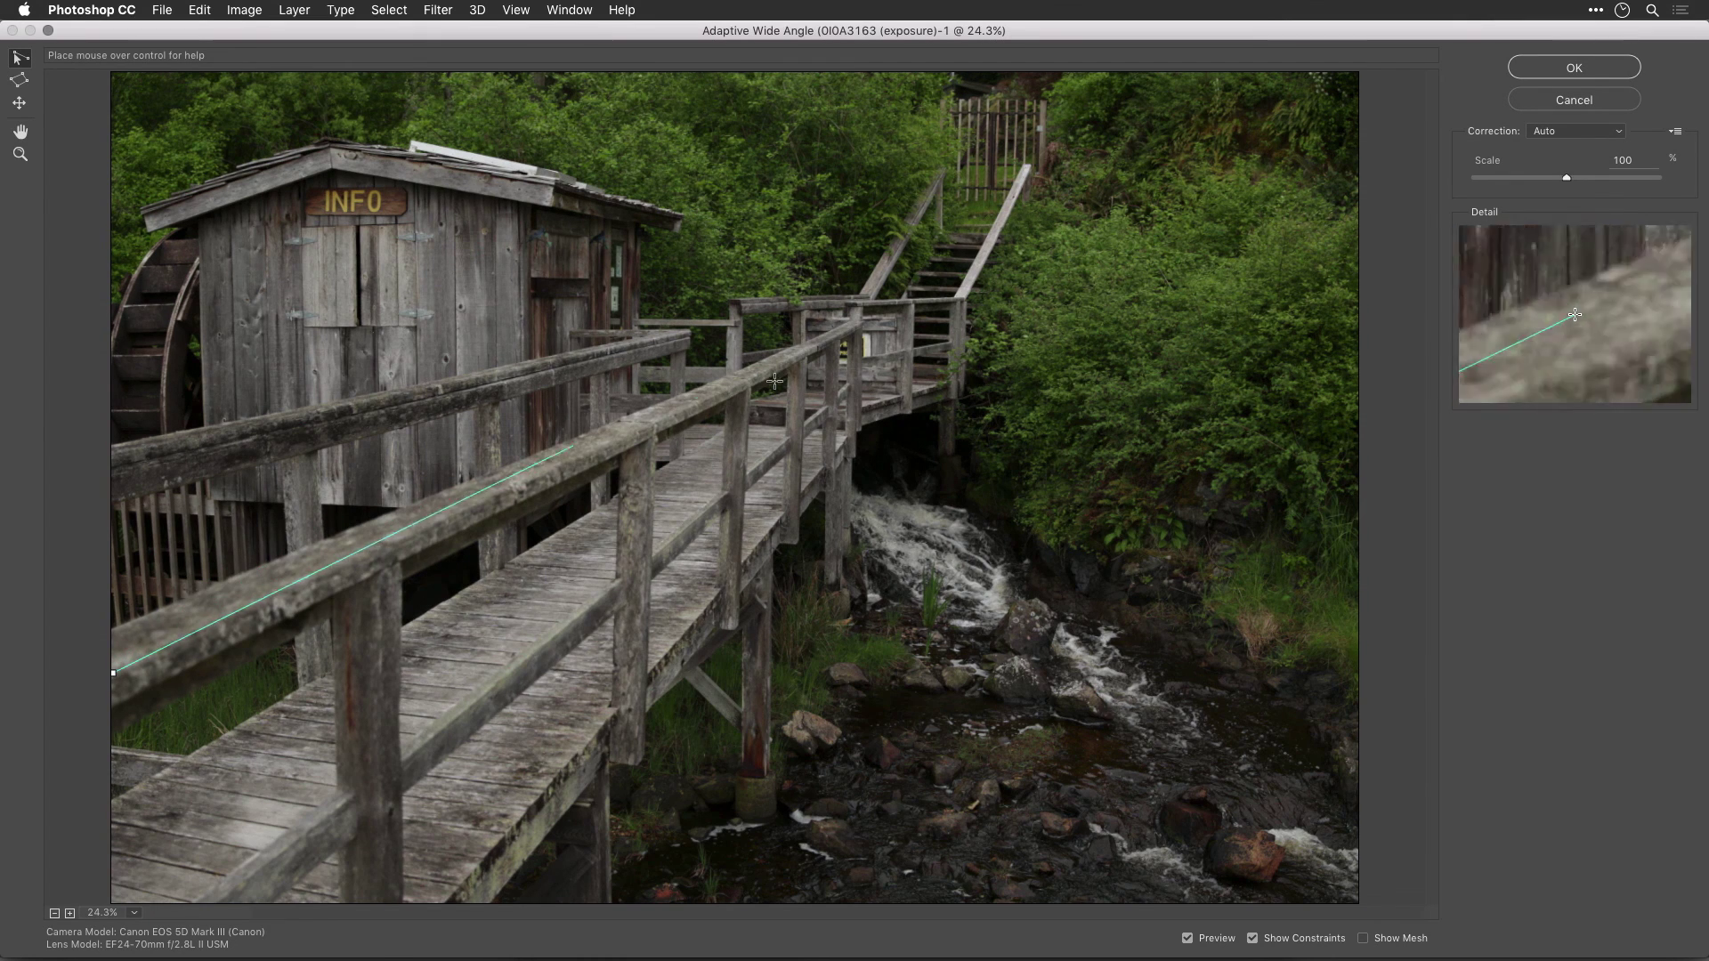
pyautogui.click(870, 318)
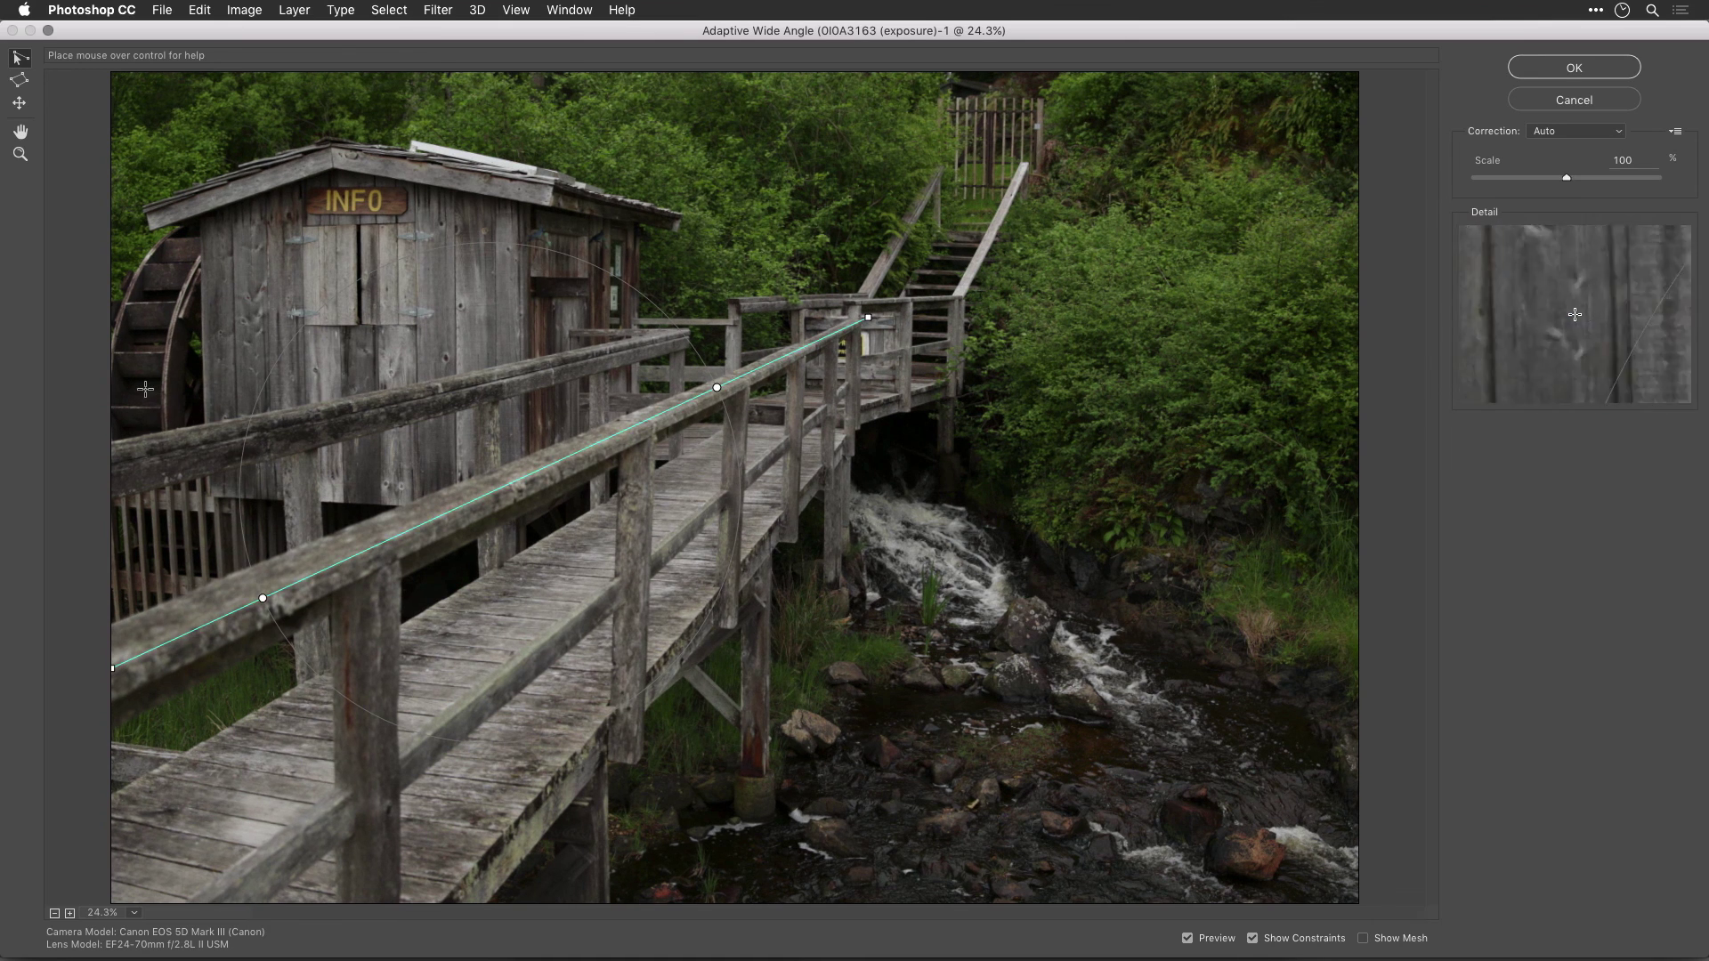
pyautogui.click(113, 448)
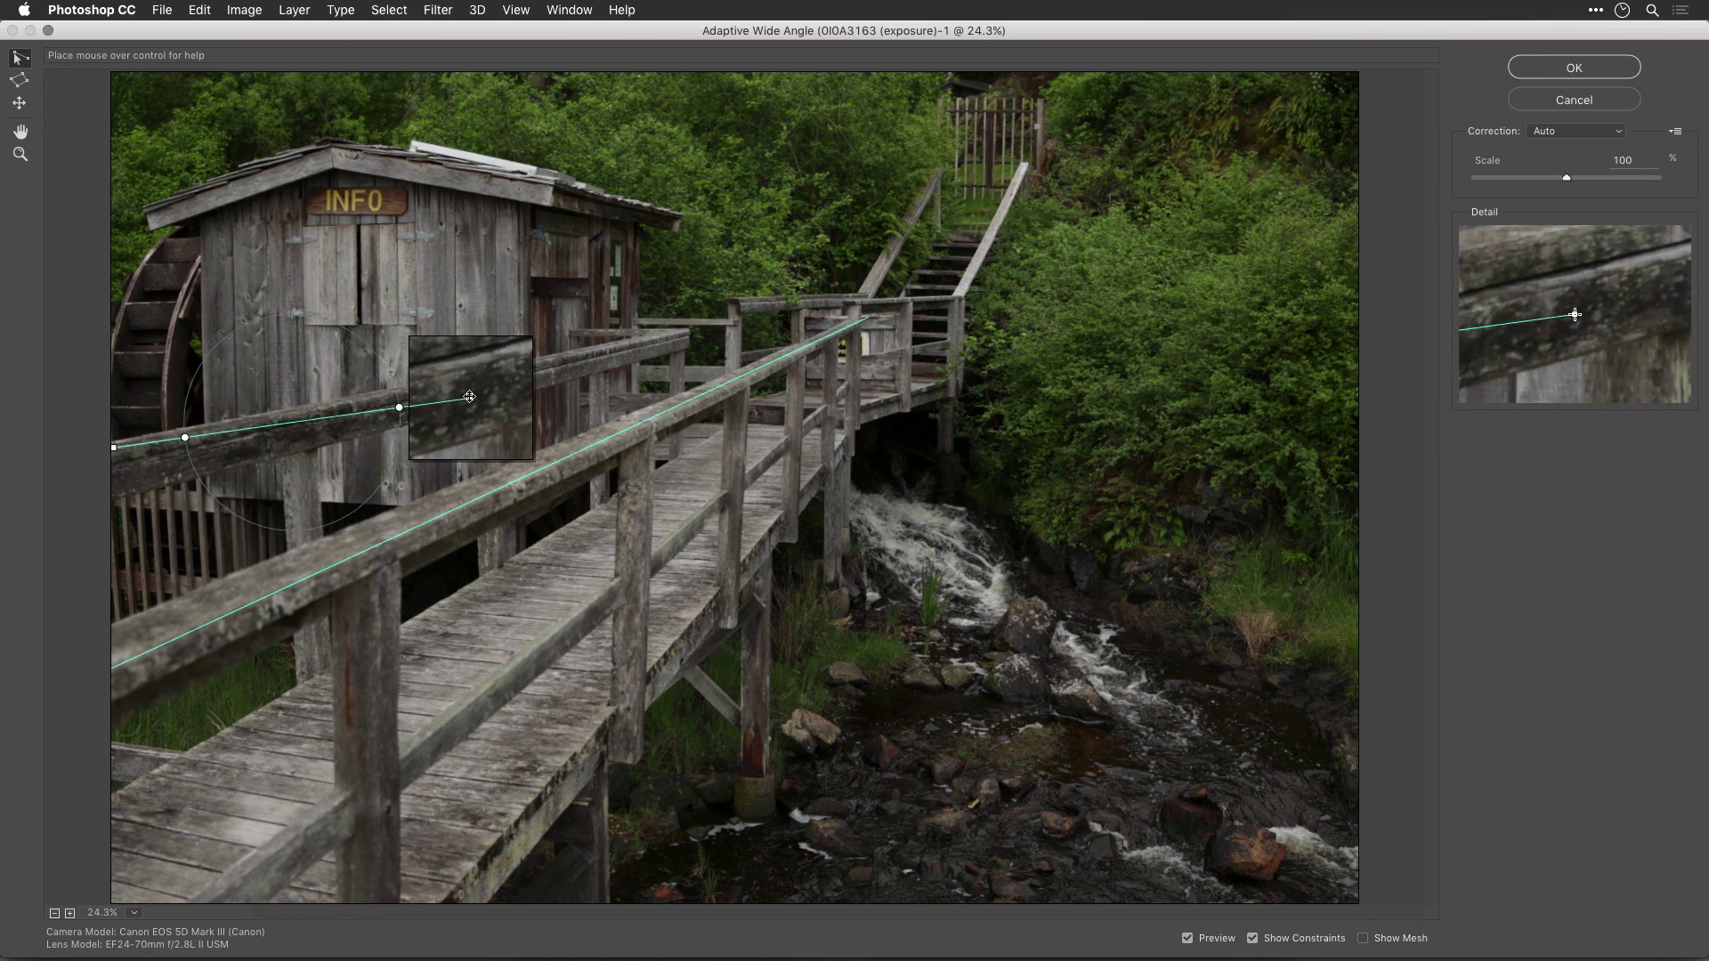
pyautogui.click(690, 331)
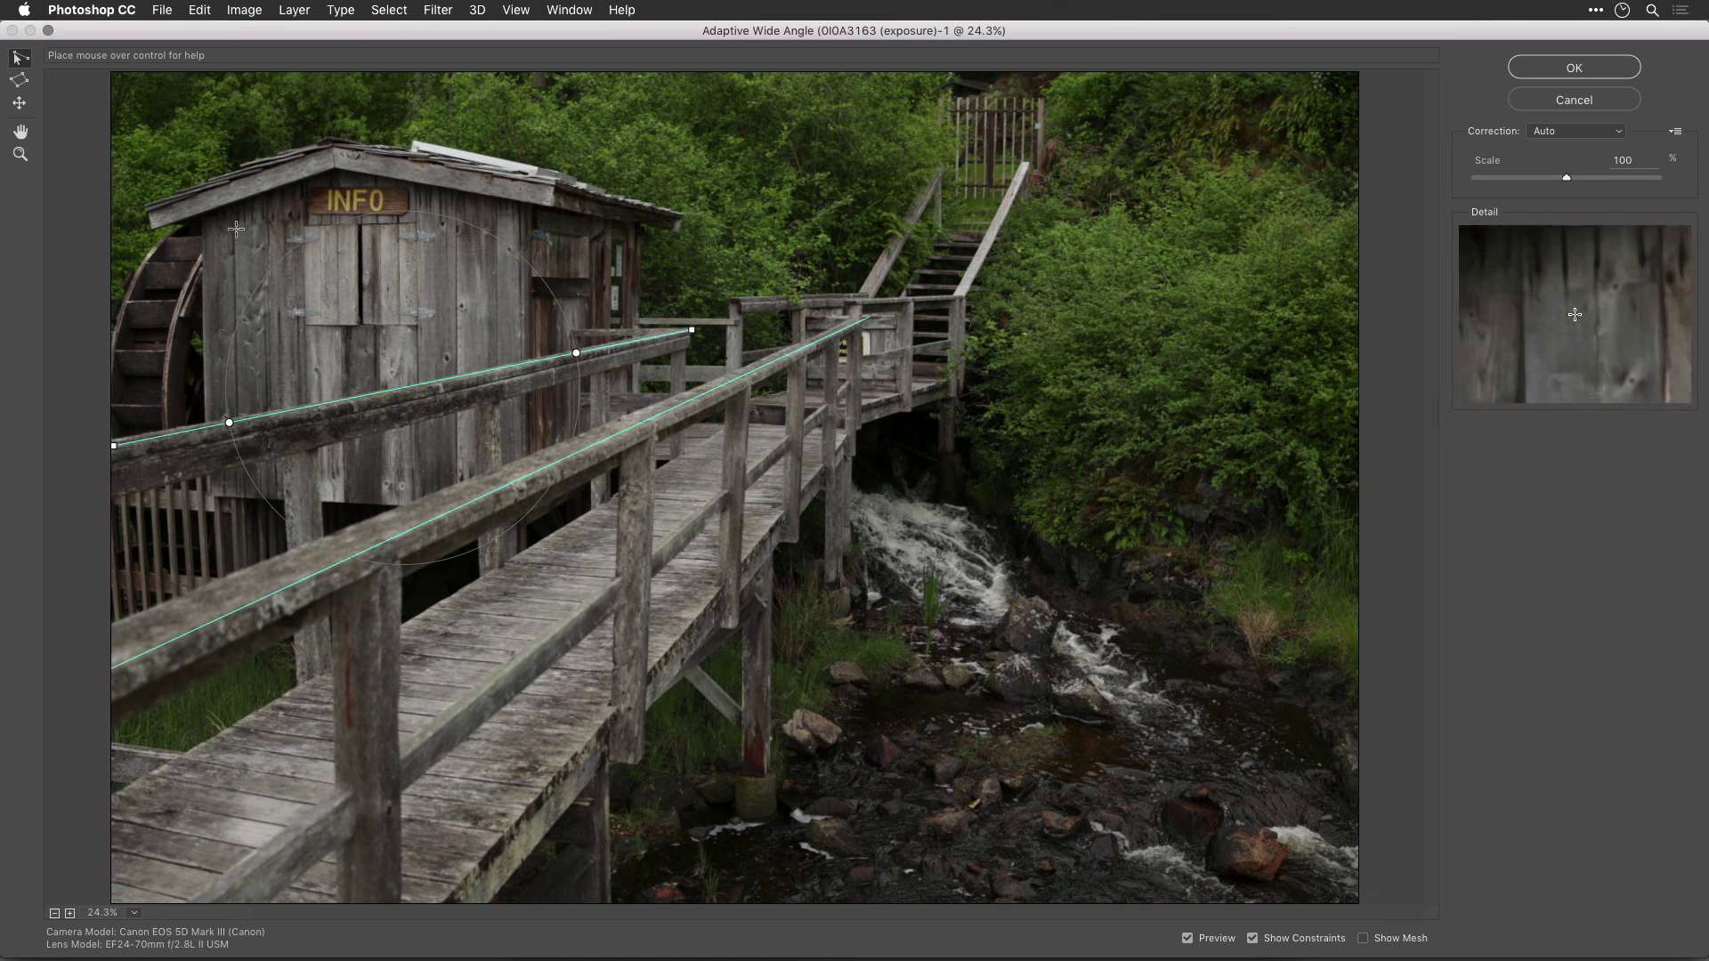
# - Constrain the shed's edge and set that constraint to vertical
pyautogui.click(203, 227)
pyautogui.click(206, 490)
pyautogui.keyDown('shift'); pyautogui.click(210, 376); pyautogui.keyUp('shift')
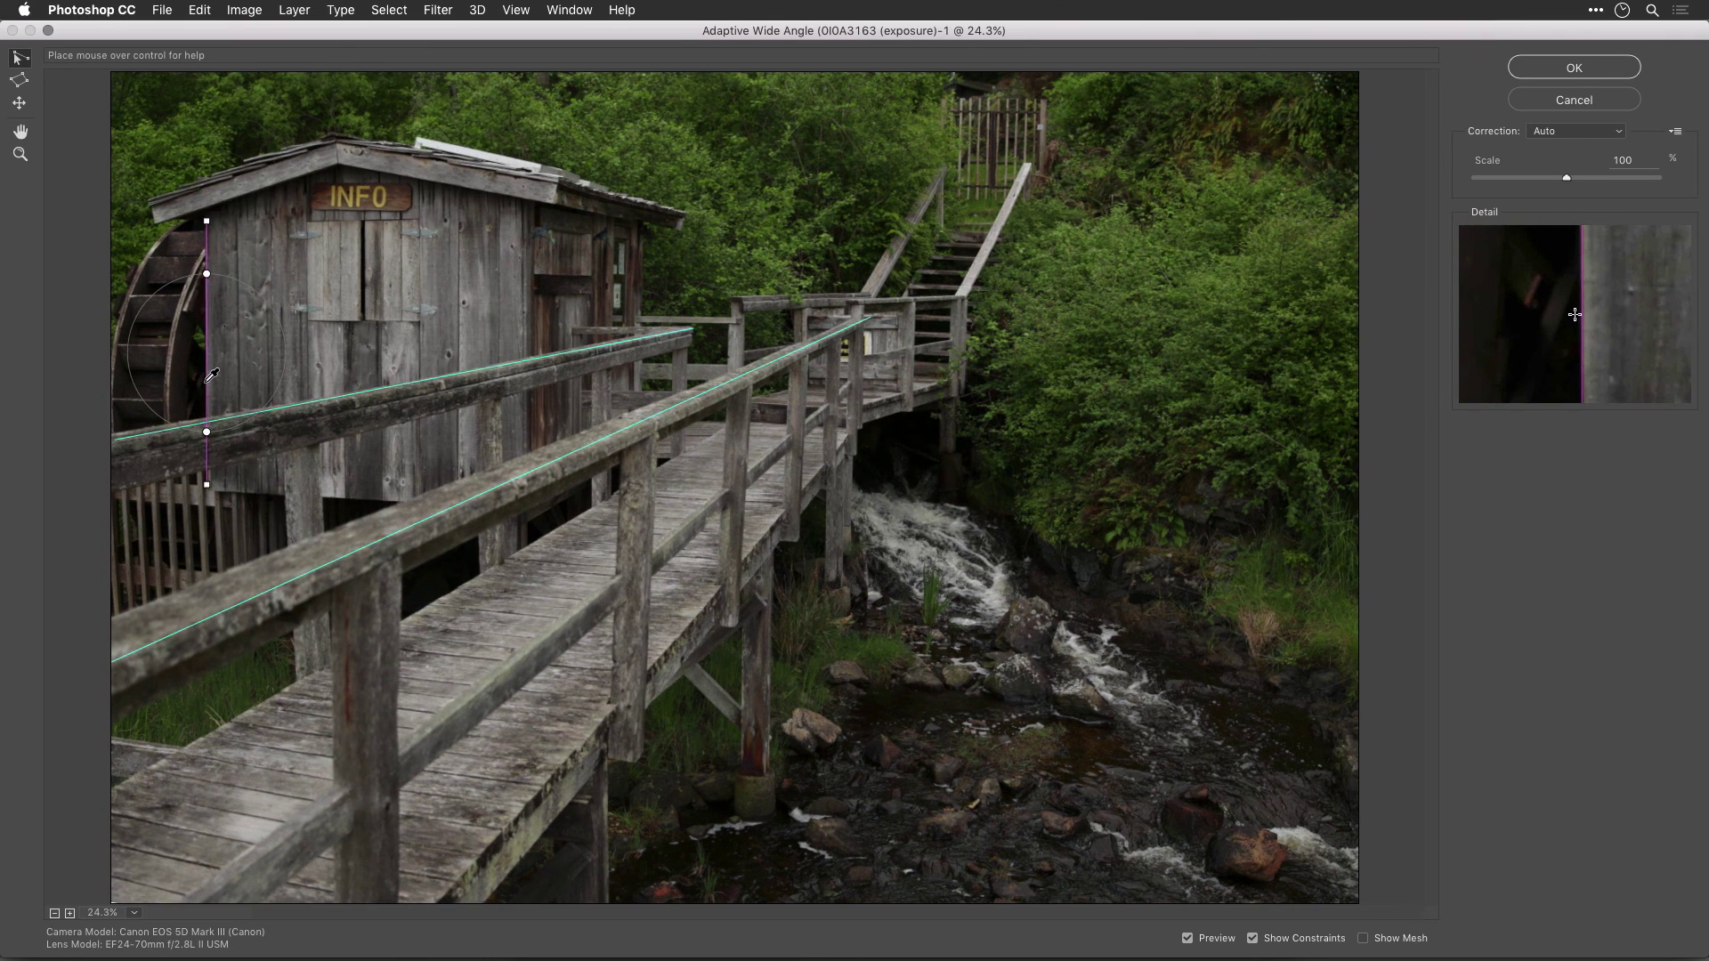